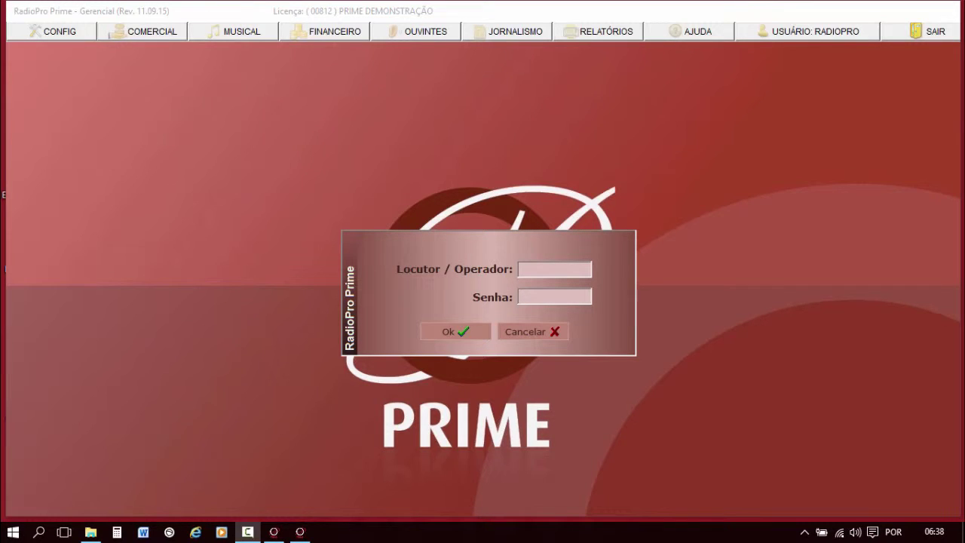
Open Prime Player's login and enter the operator name, moving on to the Senha field.
{"action": "left_click", "coordinate": [546, 269]}
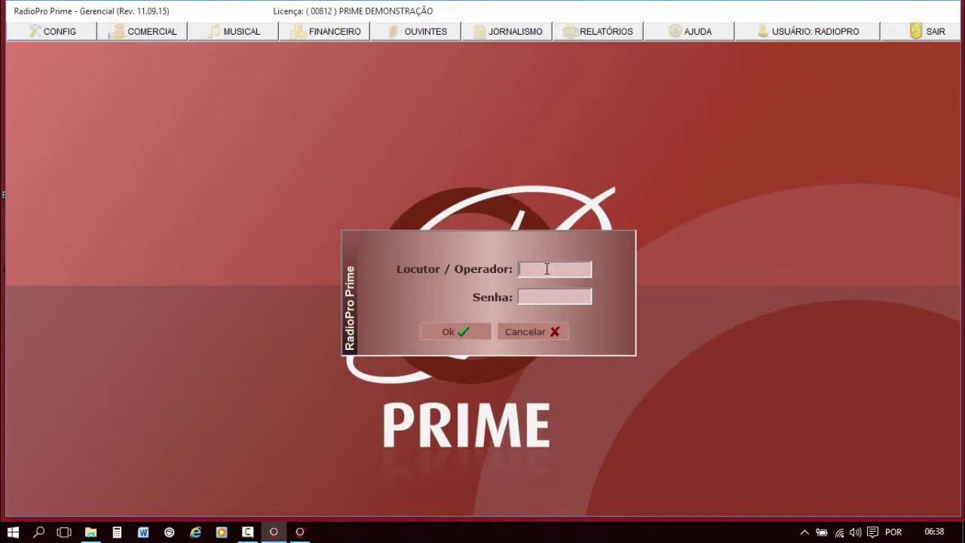
{"action": "left_click", "coordinate": [457, 331]}
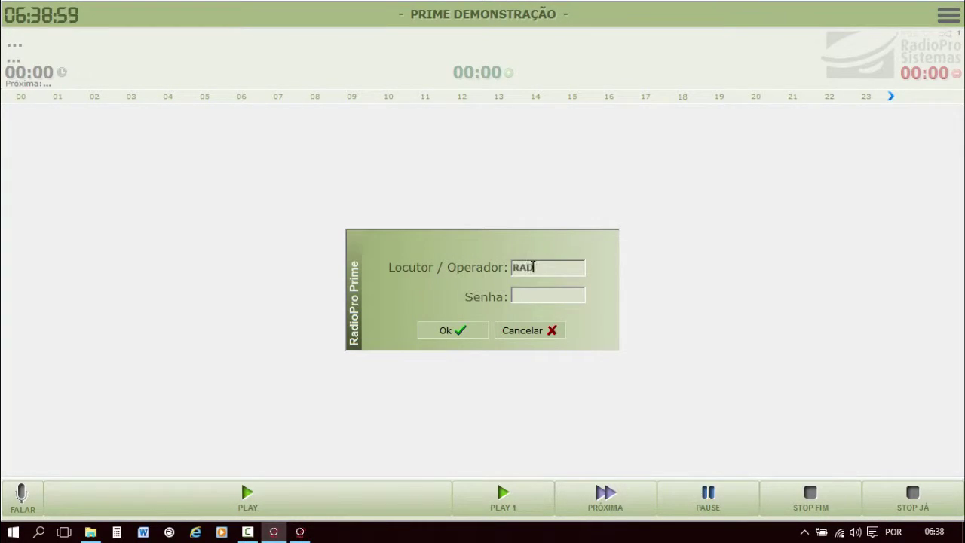
{"action": "type", "text": "RADIOPRO"}
{"action": "key", "text": "Tab"}
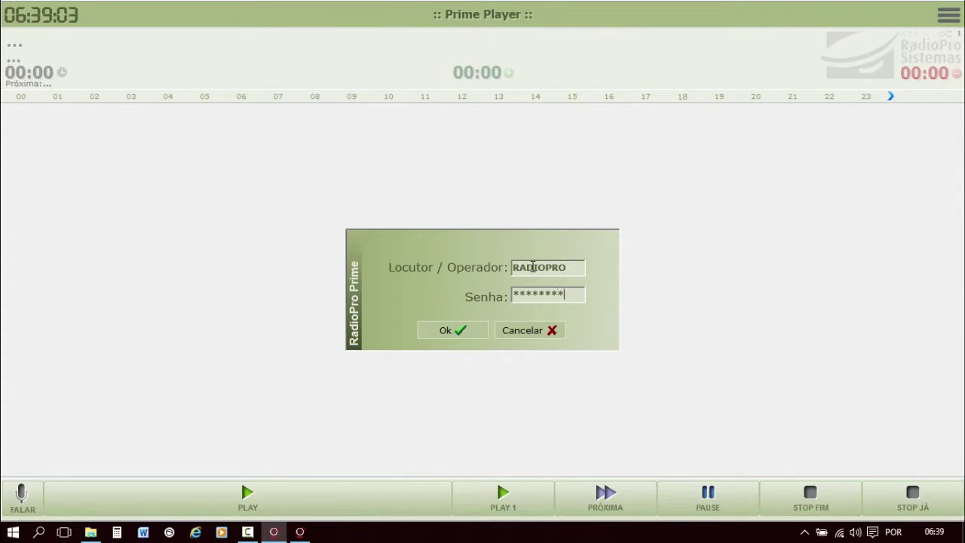
Log in, jump to HORA 07, shrink the playlist font and show the Instantâneas panel.
{"action": "left_click", "coordinate": [430, 331]}
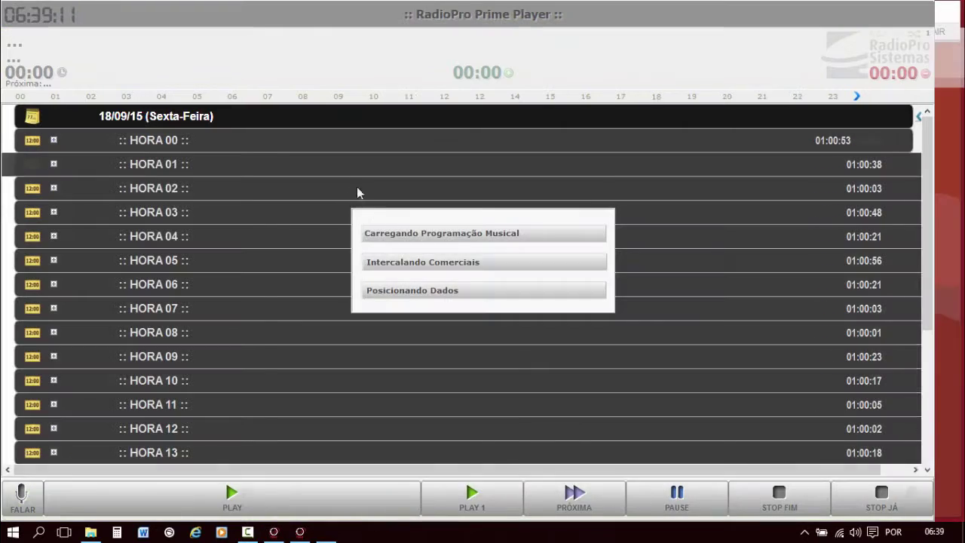
{"action": "left_click", "coordinate": [272, 98]}
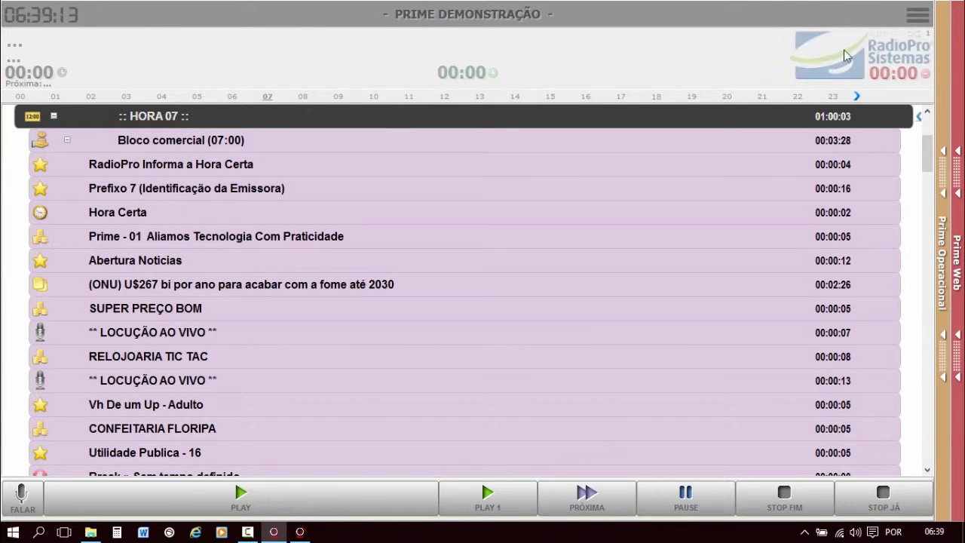
{"action": "left_click", "coordinate": [876, 16]}
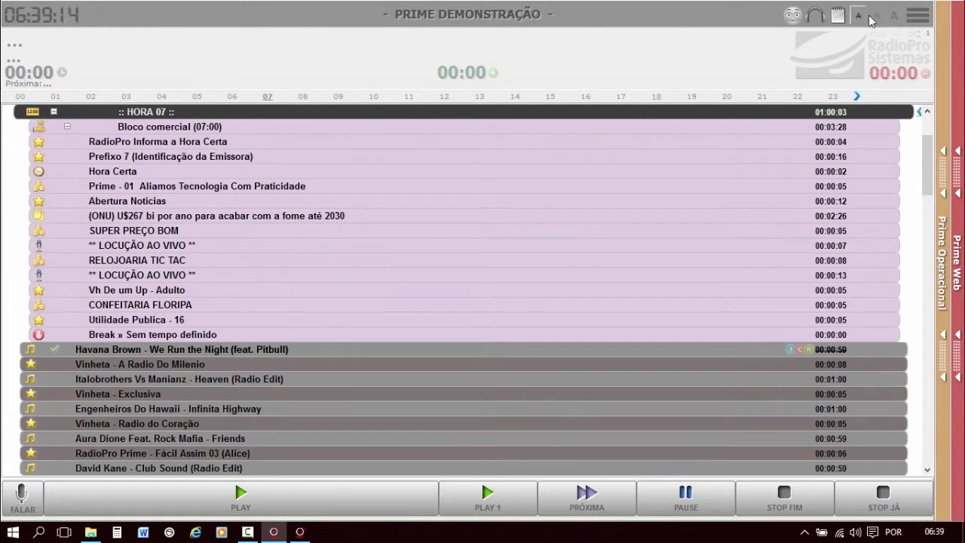
{"action": "left_click", "coordinate": [944, 50]}
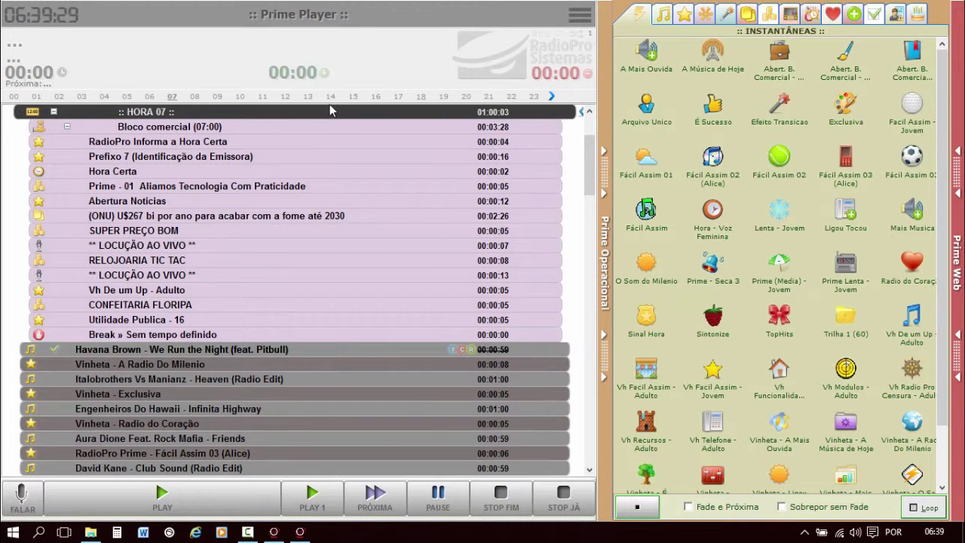
Try the Azul and then the Cinza player colour schemes.
{"action": "left_click", "coordinate": [579, 15]}
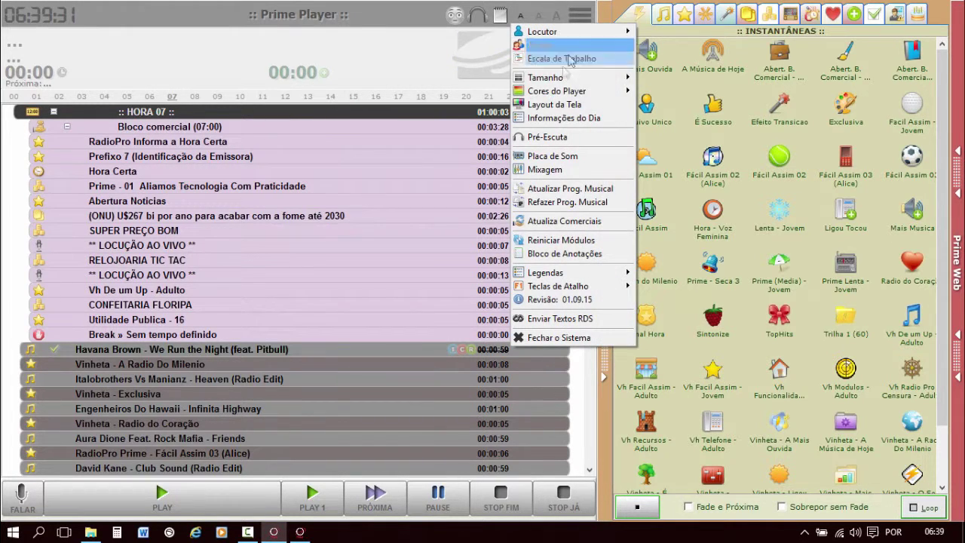
{"action": "mouse_move", "coordinate": [571, 92]}
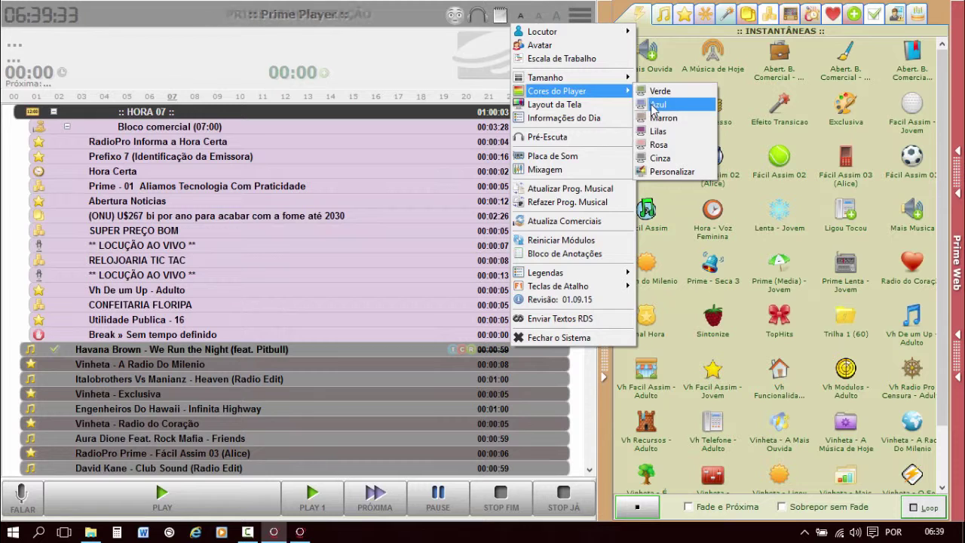
{"action": "left_click", "coordinate": [652, 105]}
{"action": "left_click", "coordinate": [579, 15]}
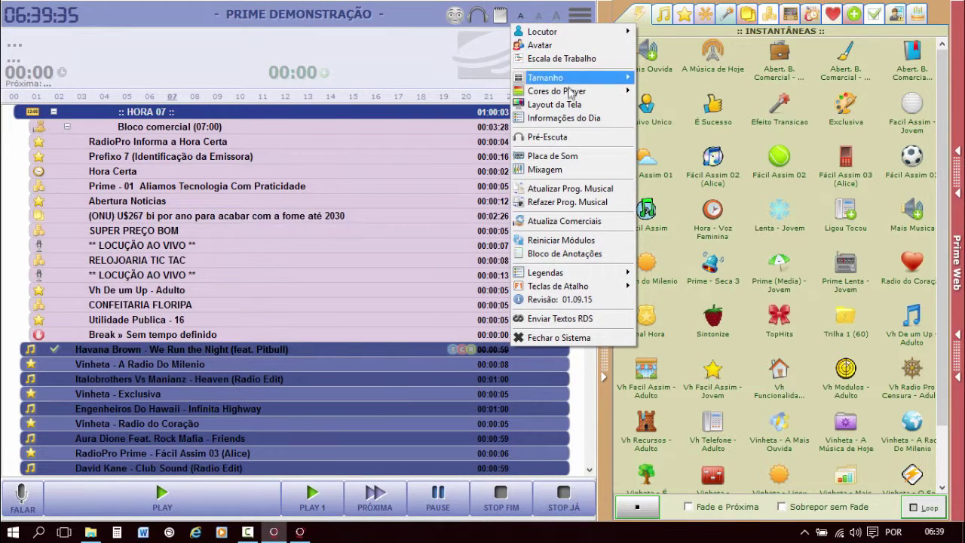
{"action": "mouse_move", "coordinate": [571, 92]}
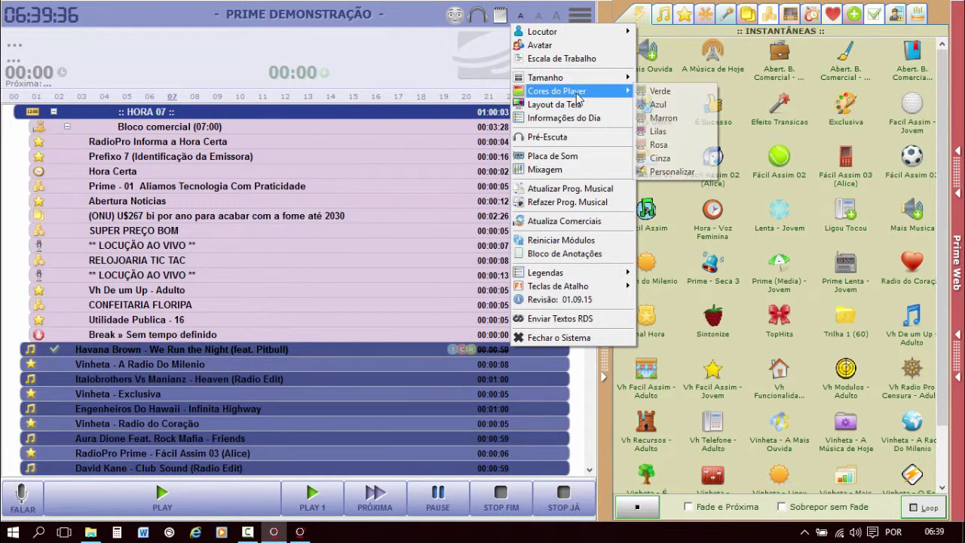
{"action": "left_click", "coordinate": [670, 159]}
Choose the Personalizável colour scheme with maroon Hora rows and teal Música rows.
{"action": "left_click", "coordinate": [579, 15]}
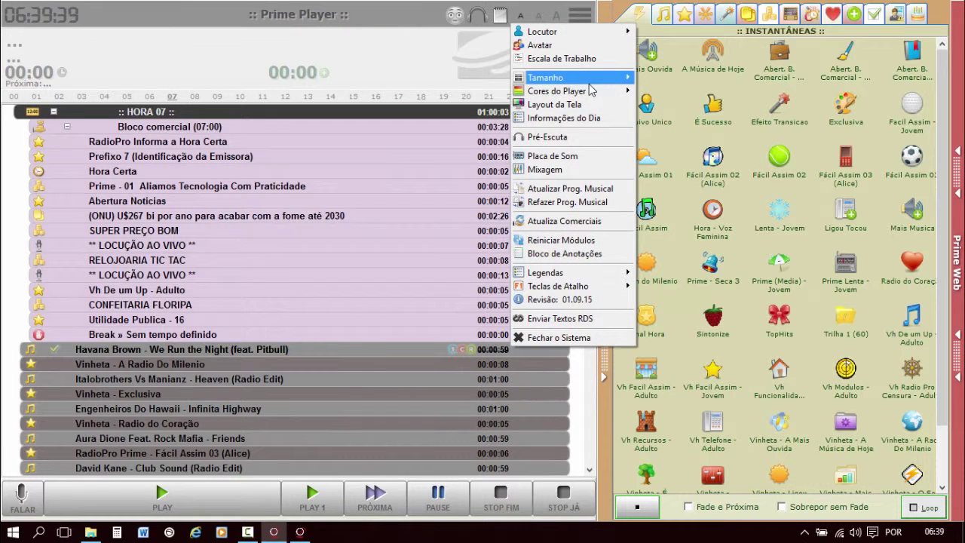
{"action": "mouse_move", "coordinate": [590, 90]}
{"action": "left_click", "coordinate": [679, 174]}
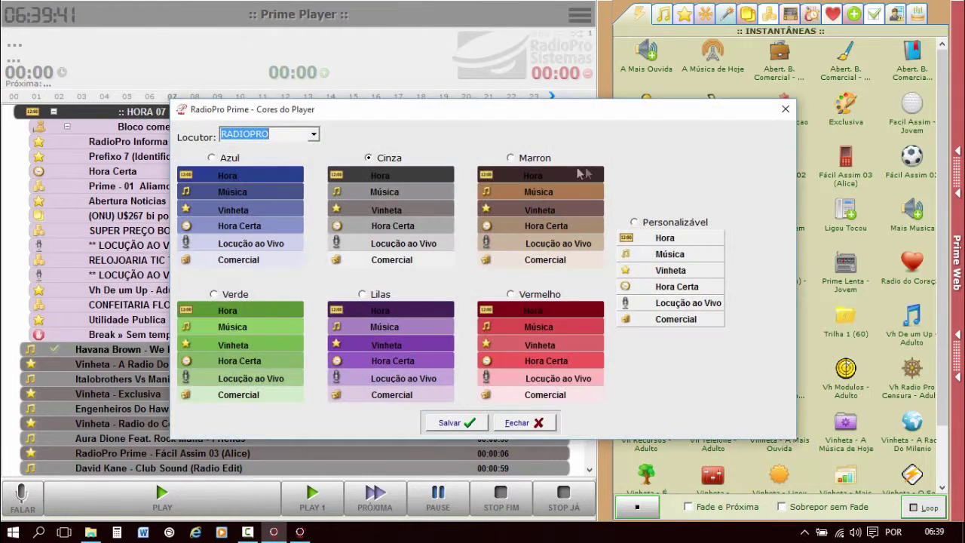
{"action": "left_click", "coordinate": [634, 221]}
{"action": "left_click", "coordinate": [668, 239]}
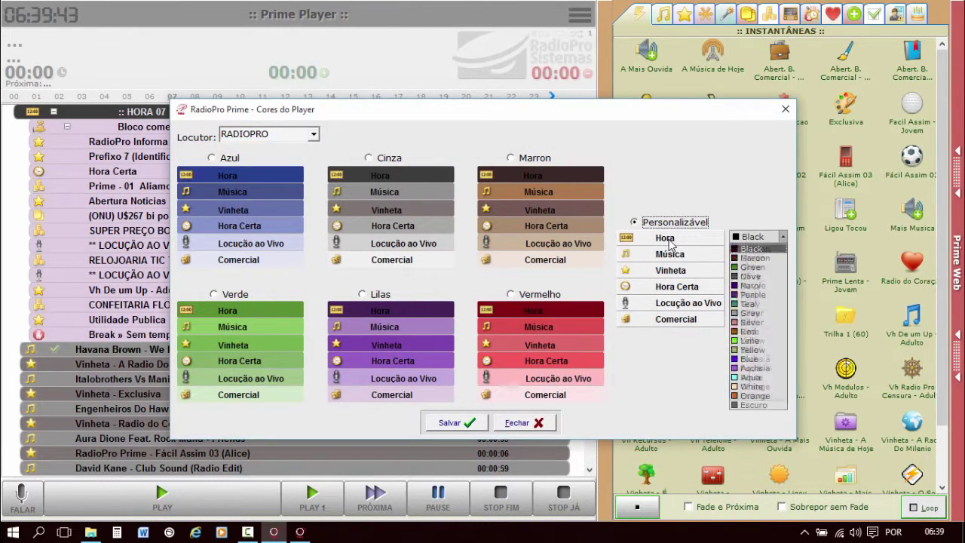
{"action": "key", "text": "Down"}
{"action": "key", "text": "Return"}
{"action": "left_click", "coordinate": [692, 260]}
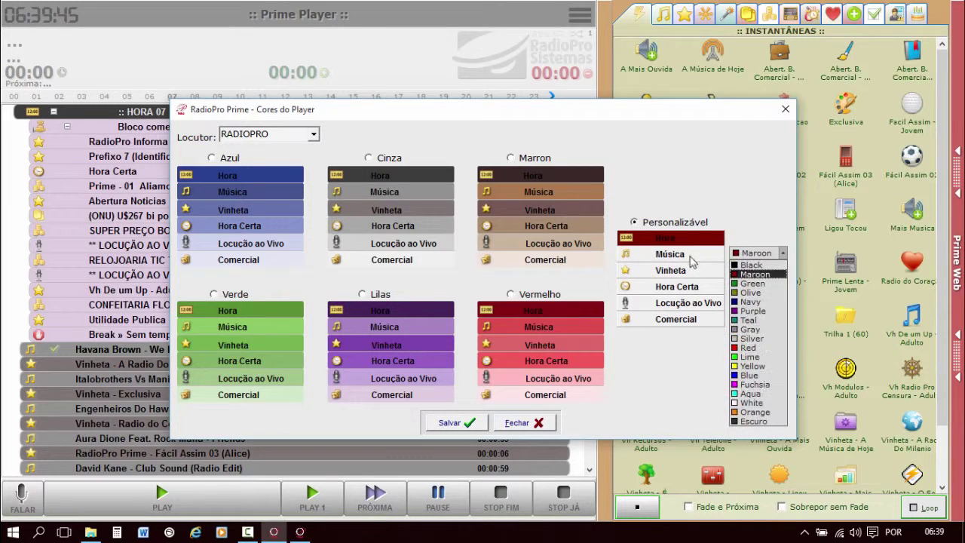
{"action": "left_click", "coordinate": [748, 319]}
Colour Vinheta rows olive, Hora Certa yellow and Locução ao Vivo aqua.
{"action": "left_click", "coordinate": [701, 275]}
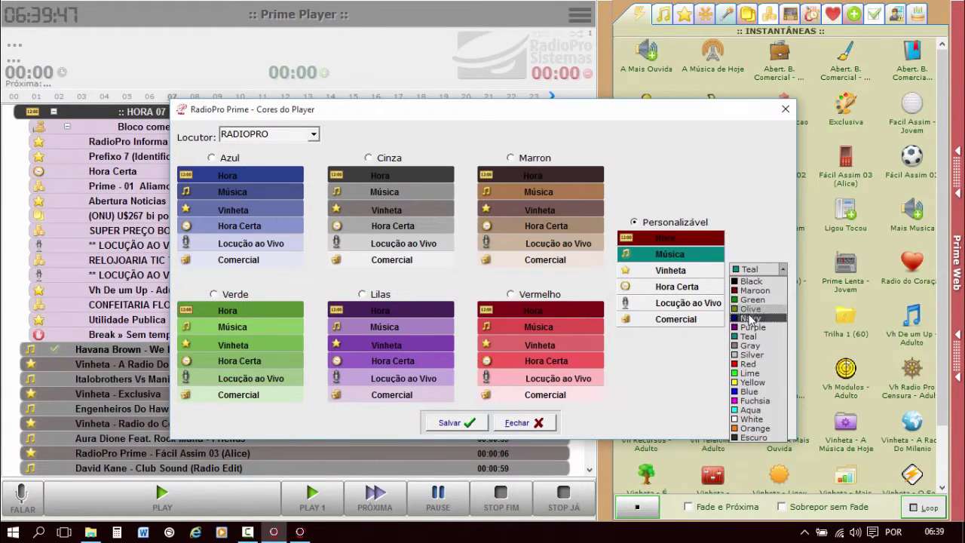
{"action": "left_click", "coordinate": [750, 309]}
{"action": "left_click", "coordinate": [692, 286]}
{"action": "left_click", "coordinate": [691, 291]}
{"action": "left_click", "coordinate": [753, 290]}
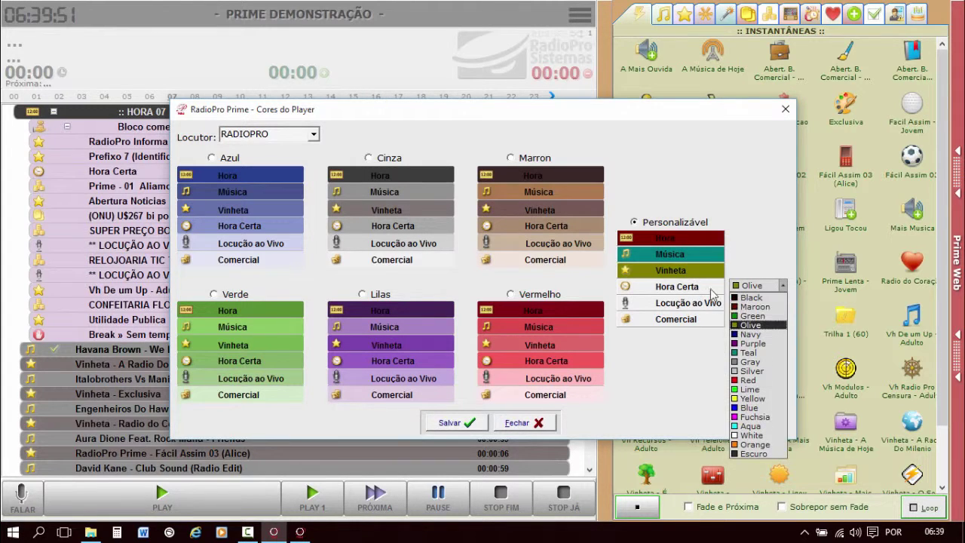
{"action": "left_click", "coordinate": [749, 398]}
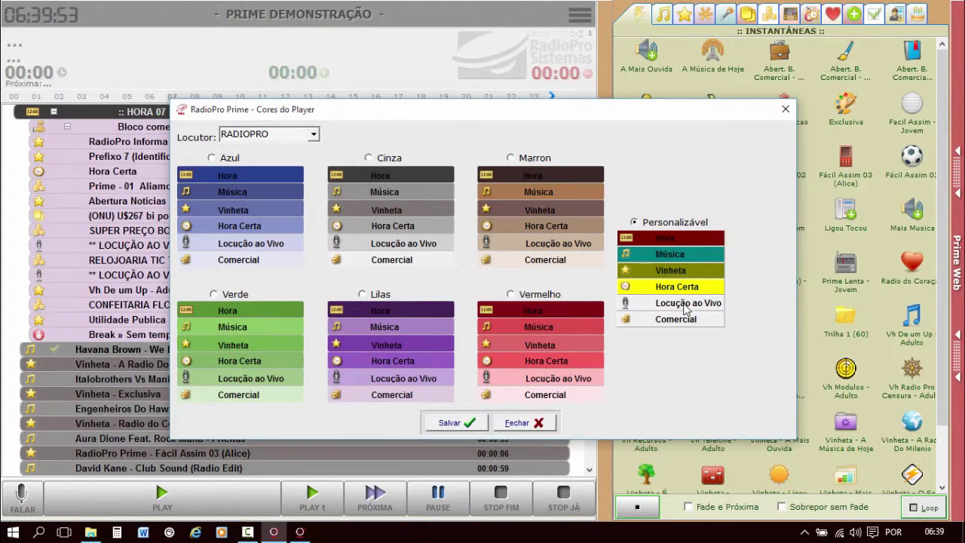
{"action": "left_click", "coordinate": [686, 308]}
{"action": "left_click", "coordinate": [753, 302]}
Colour Comercial rows orange, then save and apply the custom scheme.
{"action": "left_click", "coordinate": [754, 445]}
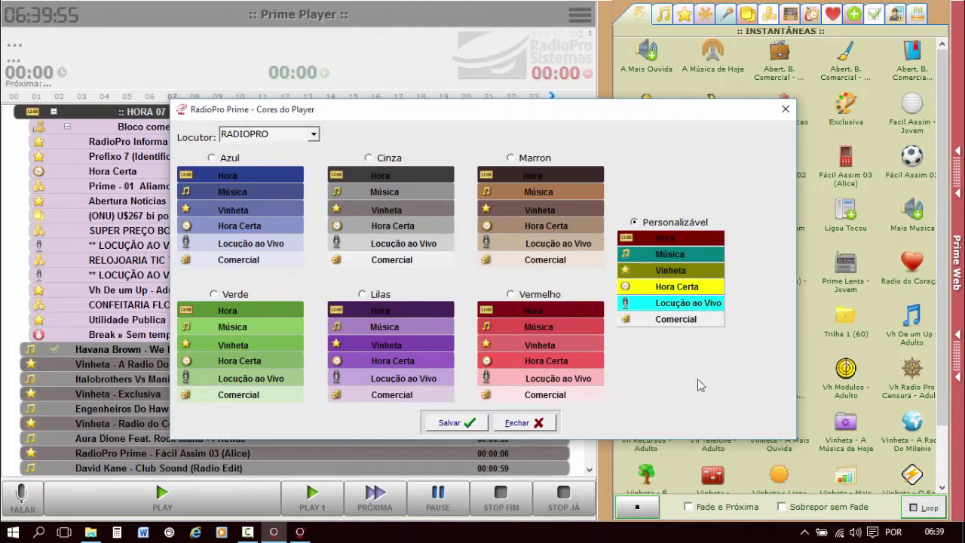
{"action": "left_click", "coordinate": [683, 323]}
{"action": "left_click", "coordinate": [757, 317]}
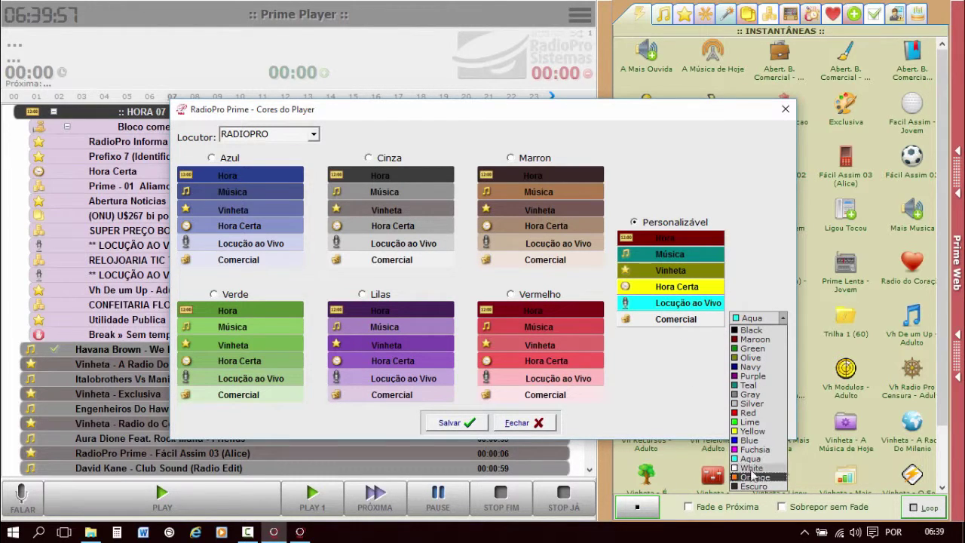
{"action": "left_click", "coordinate": [753, 475]}
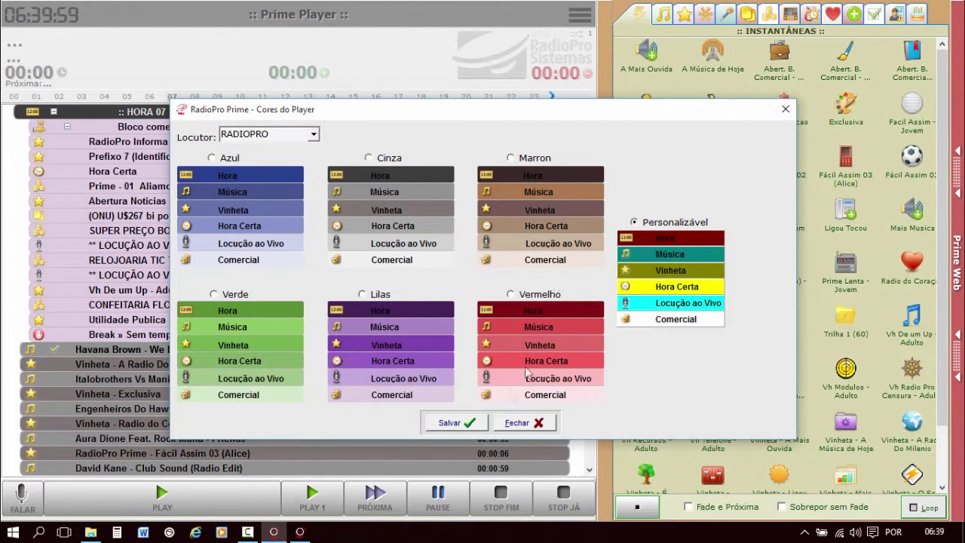
{"action": "left_click", "coordinate": [465, 424]}
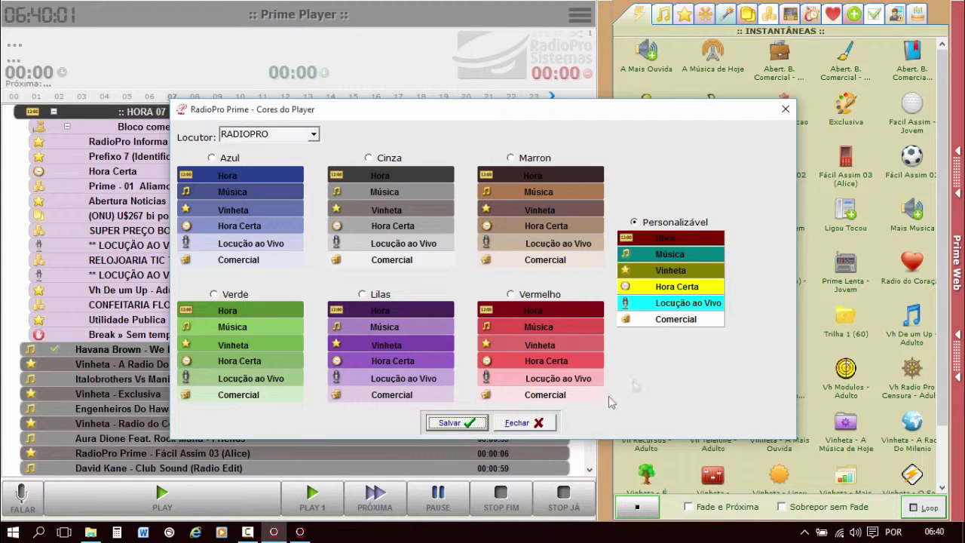
{"action": "left_click", "coordinate": [295, 135]}
{"action": "left_click", "coordinate": [462, 423]}
Close Cores do Player and scroll the playlist to review the maroon, teal and olive rows.
{"action": "left_click", "coordinate": [517, 422]}
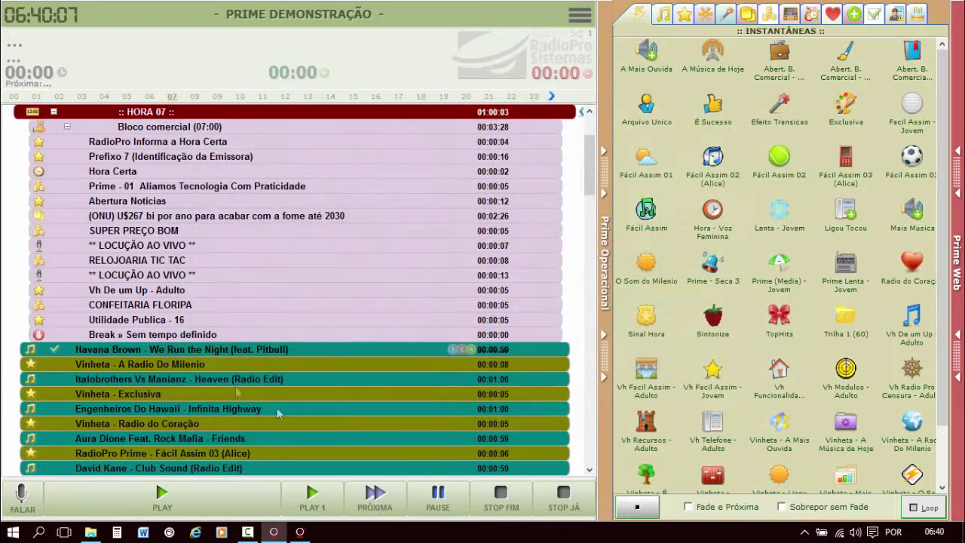
{"action": "scroll", "coordinate": [246, 324], "scroll_direction": "down", "scroll_amount": 6}
{"action": "scroll", "coordinate": [246, 320], "scroll_direction": "up", "scroll_amount": 7}
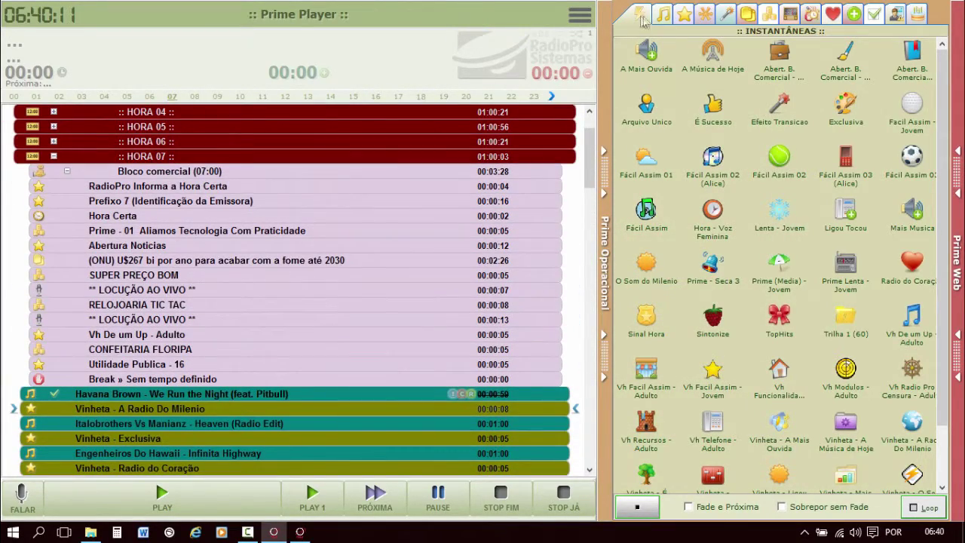
{"action": "mouse_move", "coordinate": [556, 23]}
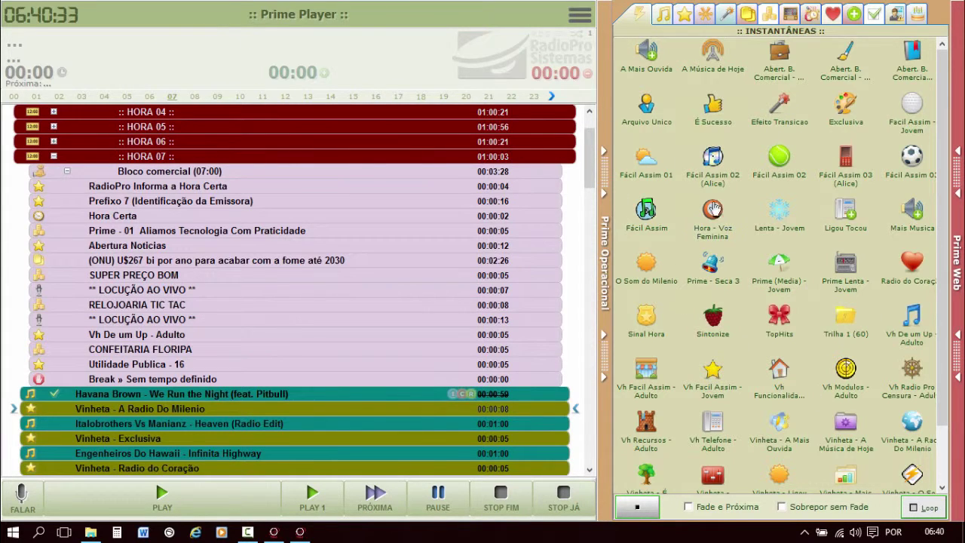
Add the whole INTERNACIONAIS music folder to Favoritos.
{"action": "left_click", "coordinate": [661, 15]}
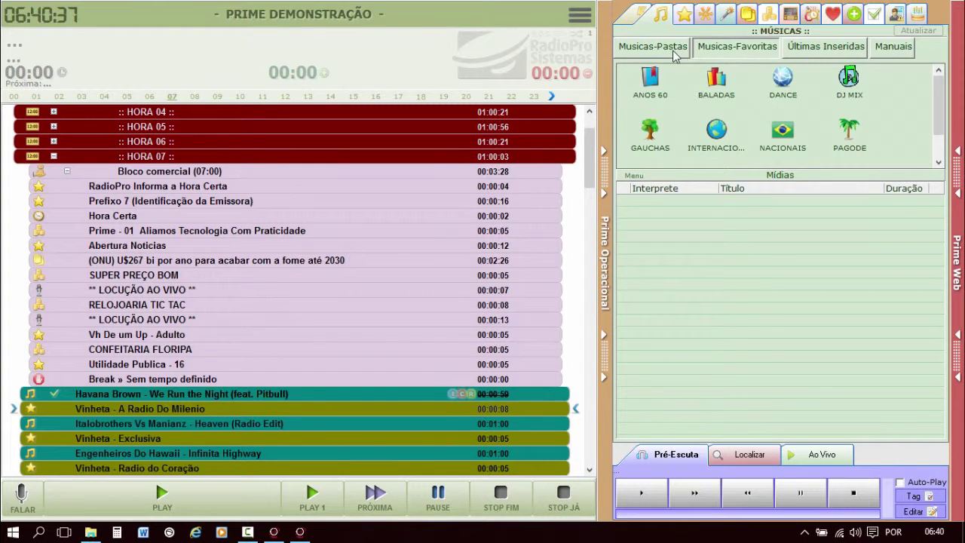
{"action": "left_click", "coordinate": [673, 50]}
{"action": "right_click", "coordinate": [668, 88]}
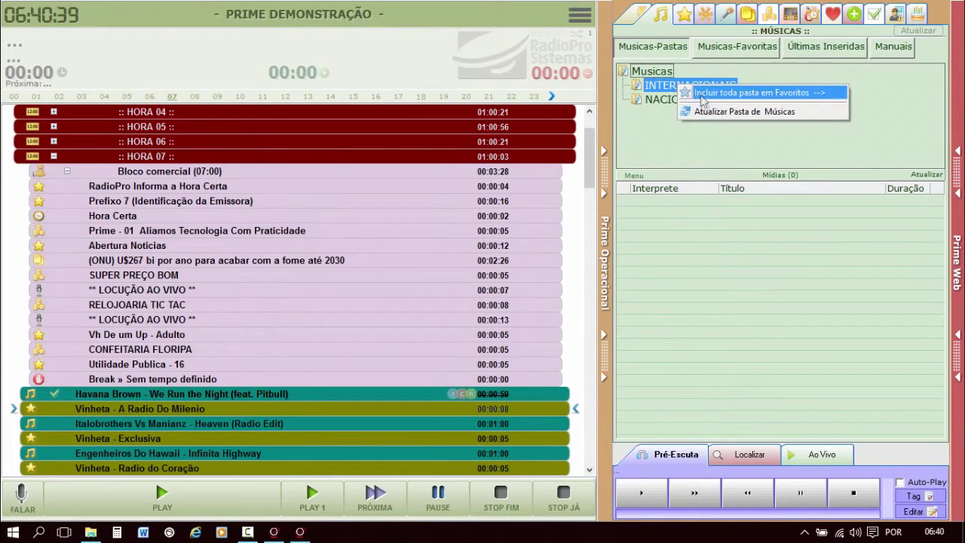
{"action": "left_click", "coordinate": [731, 49]}
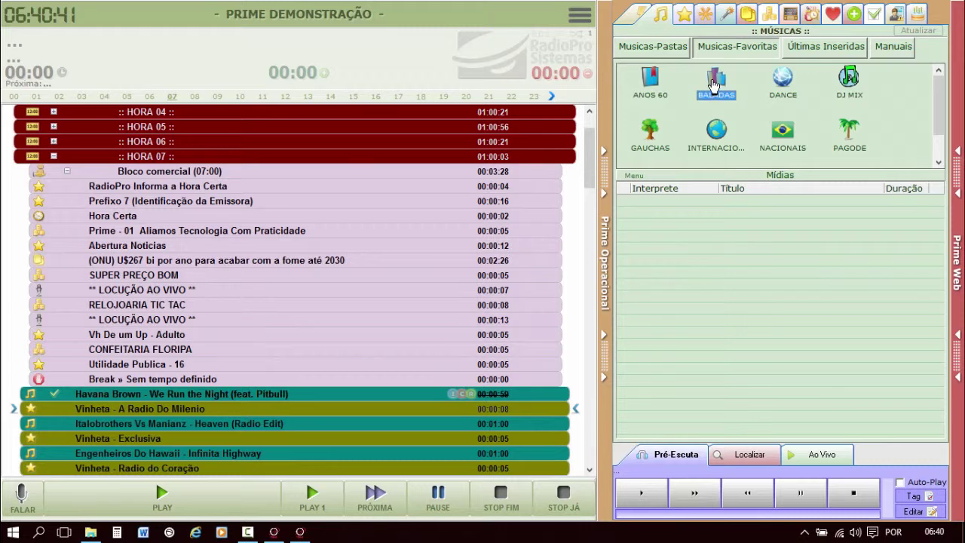
Look at the BALADAS shortcut's image chooser, then list the 114 INTERNACIONAIS favourite songs.
{"action": "right_click", "coordinate": [712, 82]}
{"action": "left_click", "coordinate": [756, 110]}
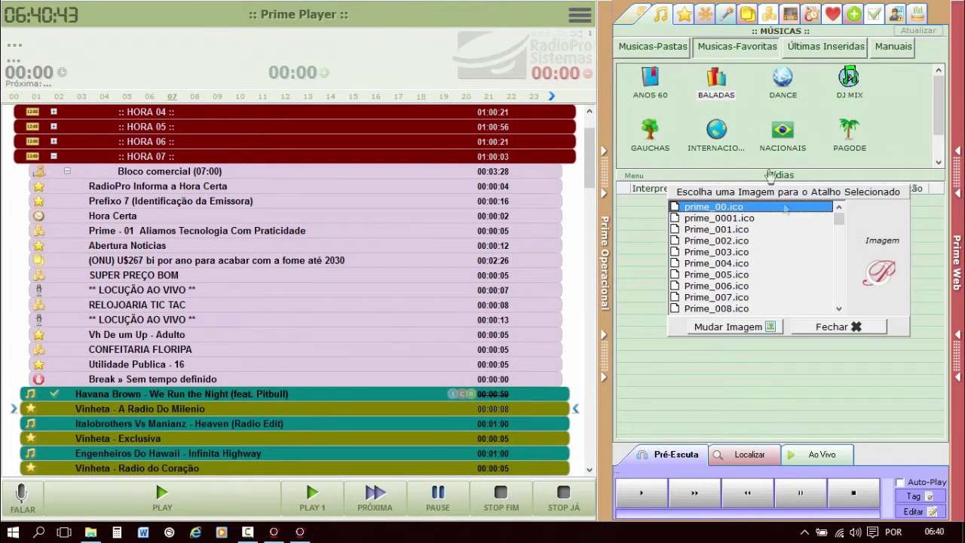
{"action": "left_click", "coordinate": [852, 324]}
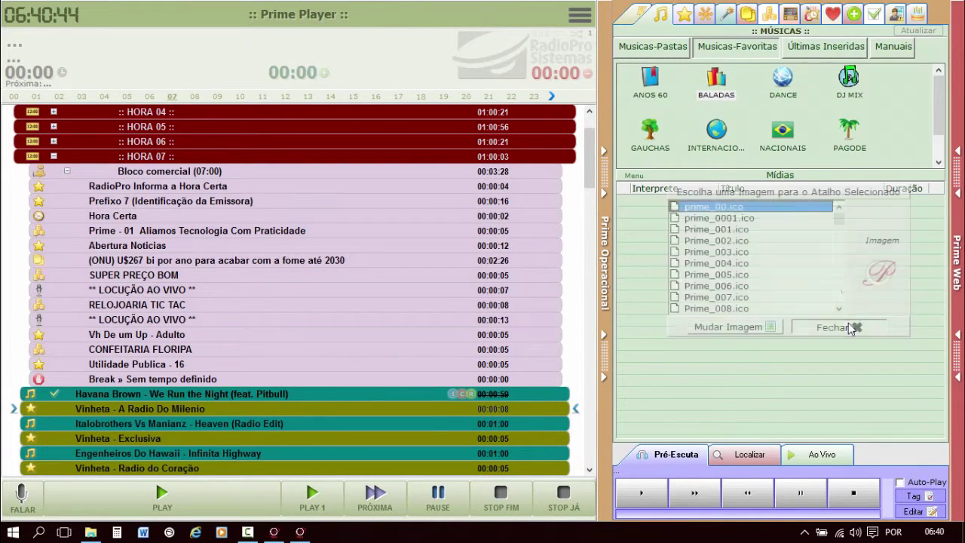
{"action": "left_click", "coordinate": [719, 133]}
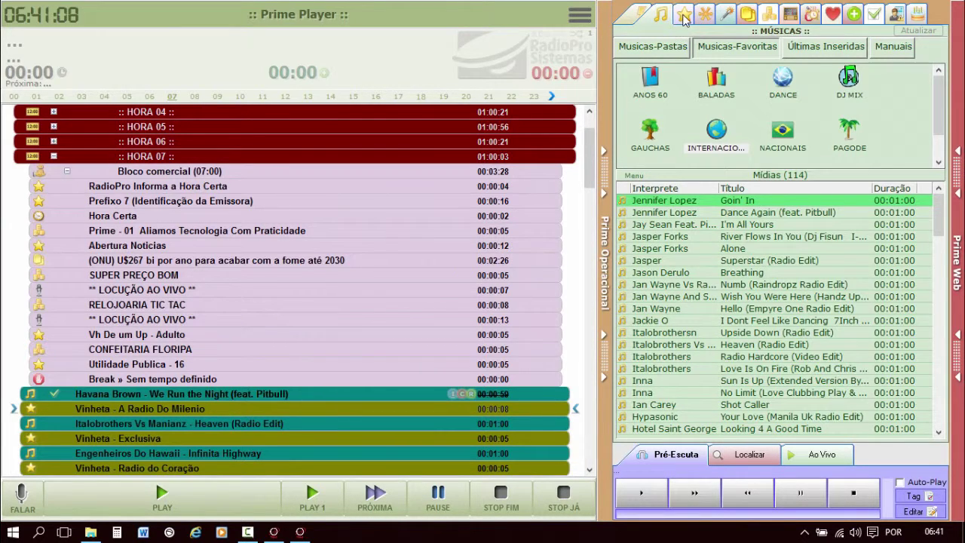
Browse the Vinhetas, Trilhas, Efeitos and Programetes library panels.
{"action": "left_click", "coordinate": [684, 18]}
{"action": "left_click", "coordinate": [704, 19]}
{"action": "left_click", "coordinate": [723, 22]}
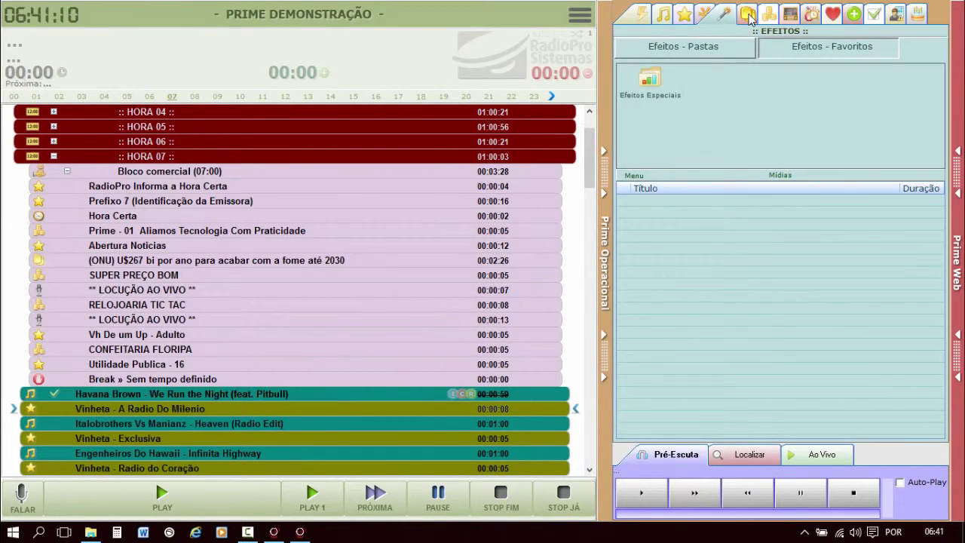
{"action": "left_click", "coordinate": [763, 18]}
{"action": "left_click", "coordinate": [789, 15]}
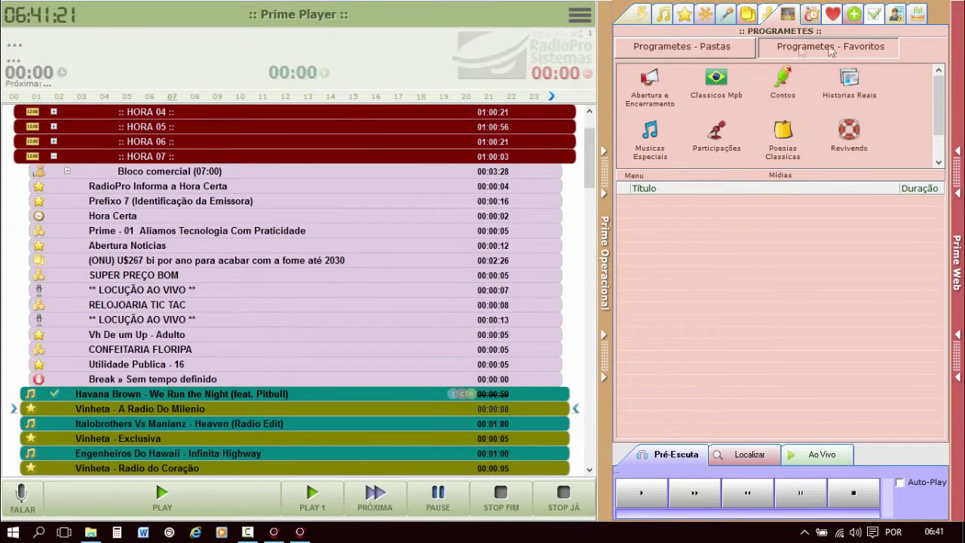
{"action": "left_click", "coordinate": [691, 47]}
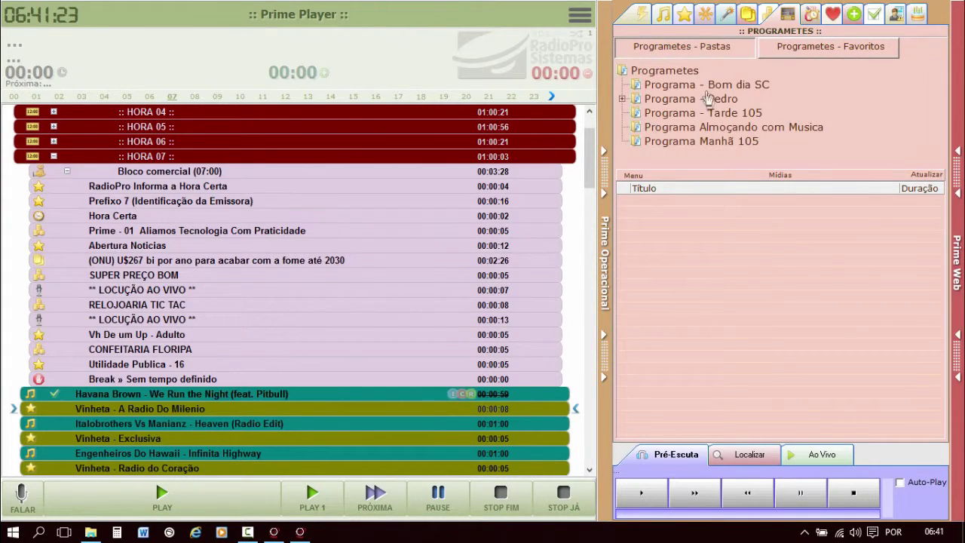
Inspect the Programa - Bom dia SC folder and Programetes favourites, then show the music folder tree.
{"action": "right_click", "coordinate": [664, 89]}
{"action": "left_click", "coordinate": [651, 88]}
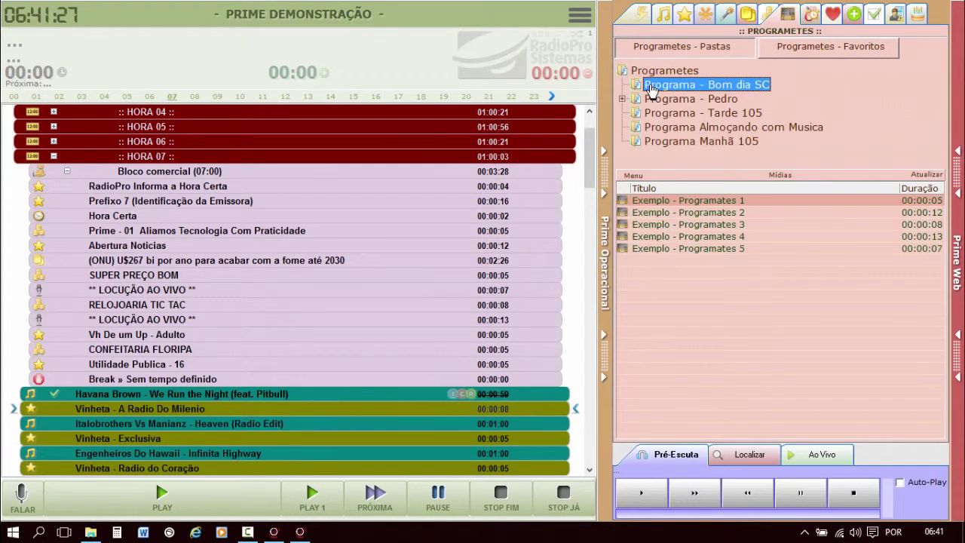
{"action": "right_click", "coordinate": [651, 88]}
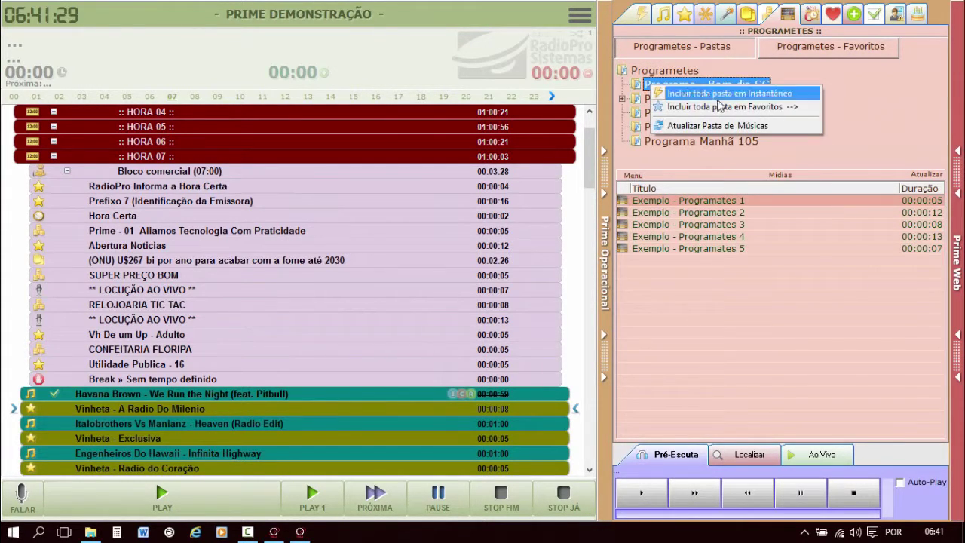
{"action": "left_click", "coordinate": [801, 47]}
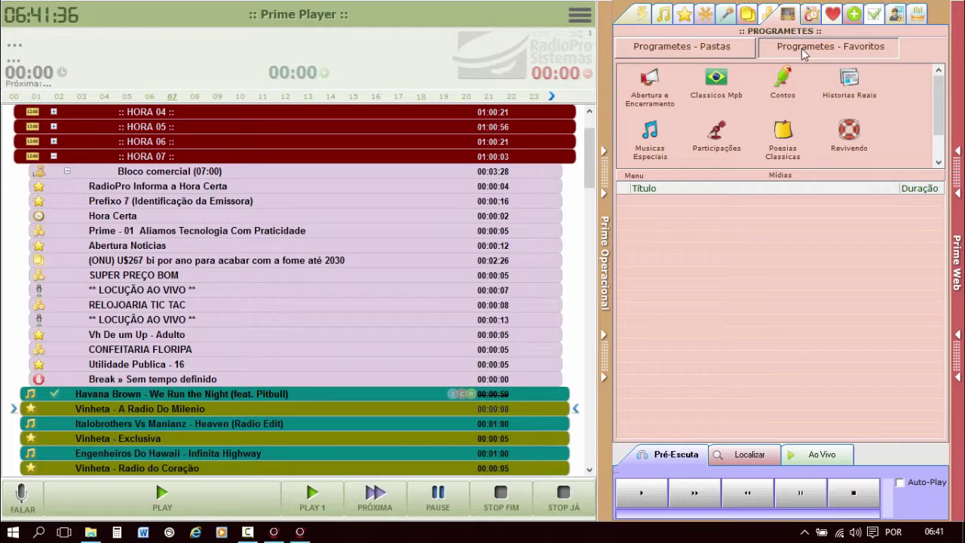
{"action": "left_click", "coordinate": [703, 49]}
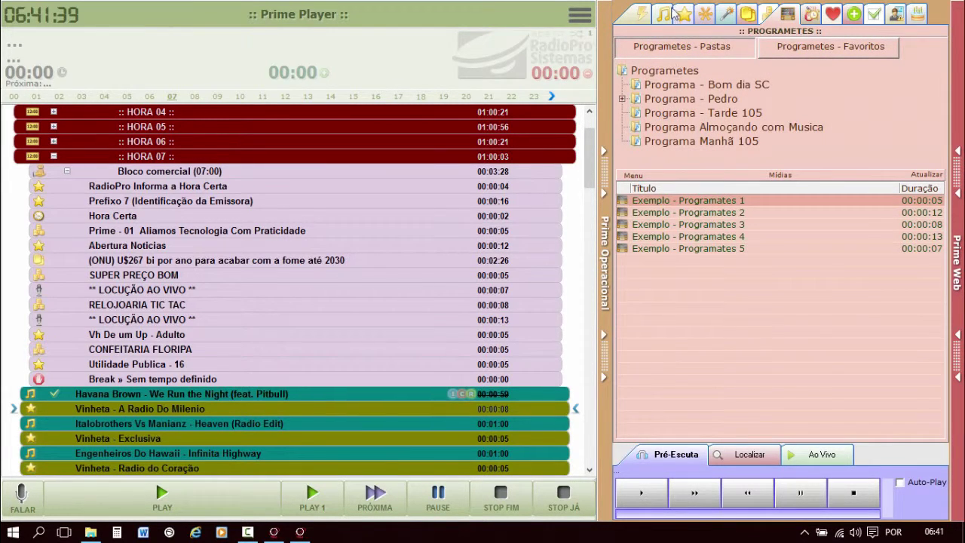
{"action": "left_click", "coordinate": [668, 13]}
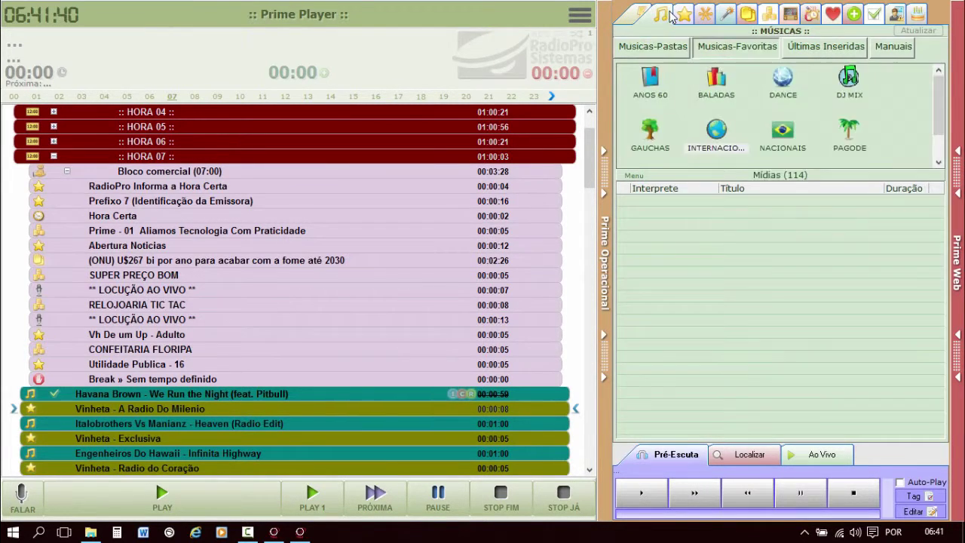
{"action": "left_click", "coordinate": [653, 47]}
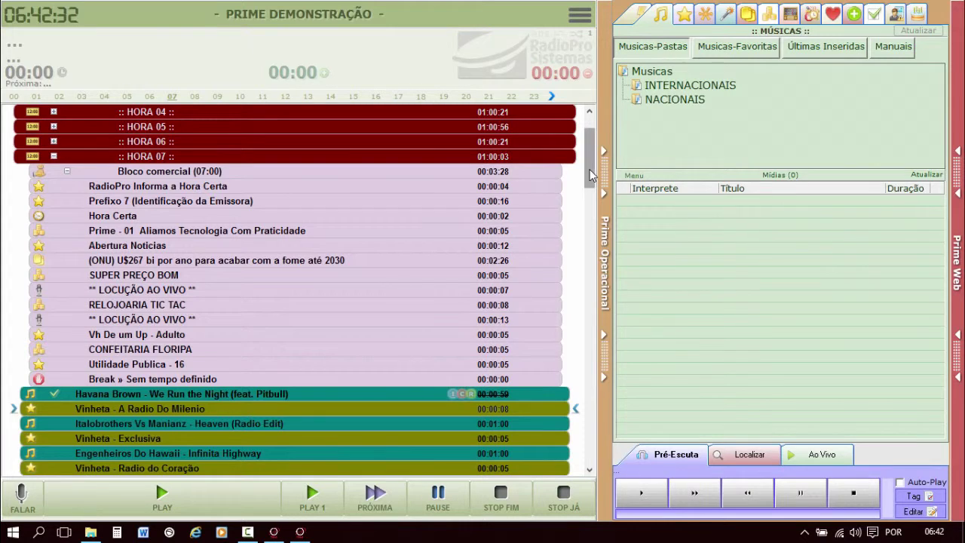
{"action": "left_click", "coordinate": [299, 535]}
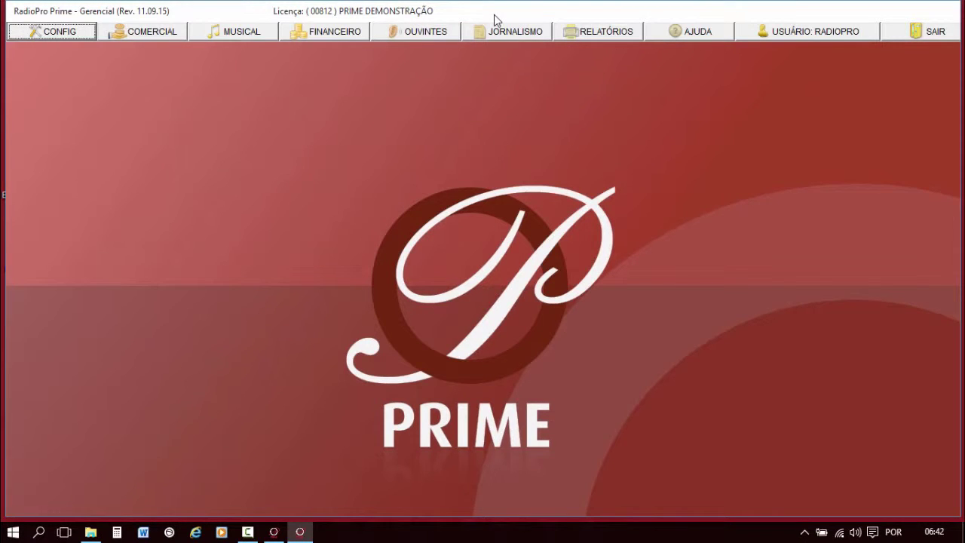
Open CONFIG > ACESSOS and load the existing user's login and permissions in edit mode.
{"action": "left_click", "coordinate": [64, 31]}
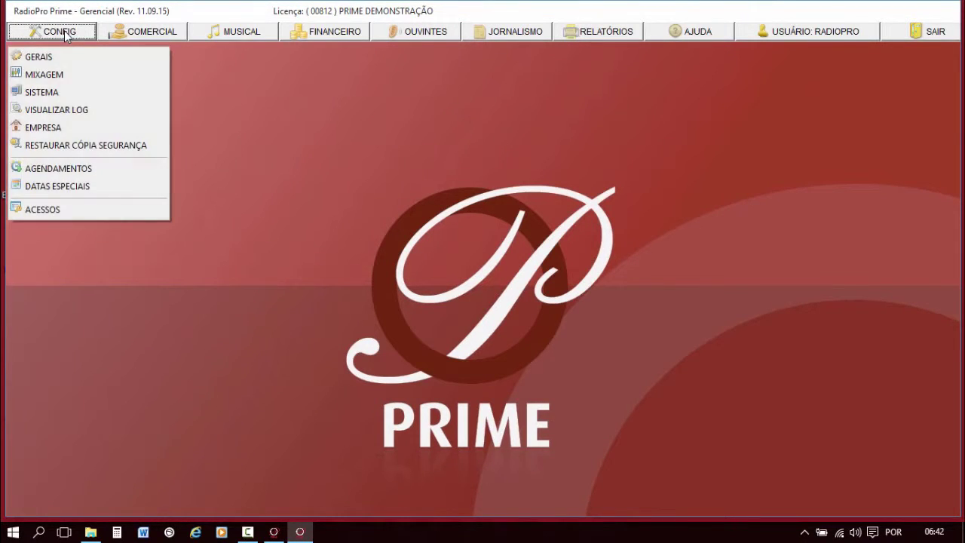
{"action": "left_click", "coordinate": [78, 208]}
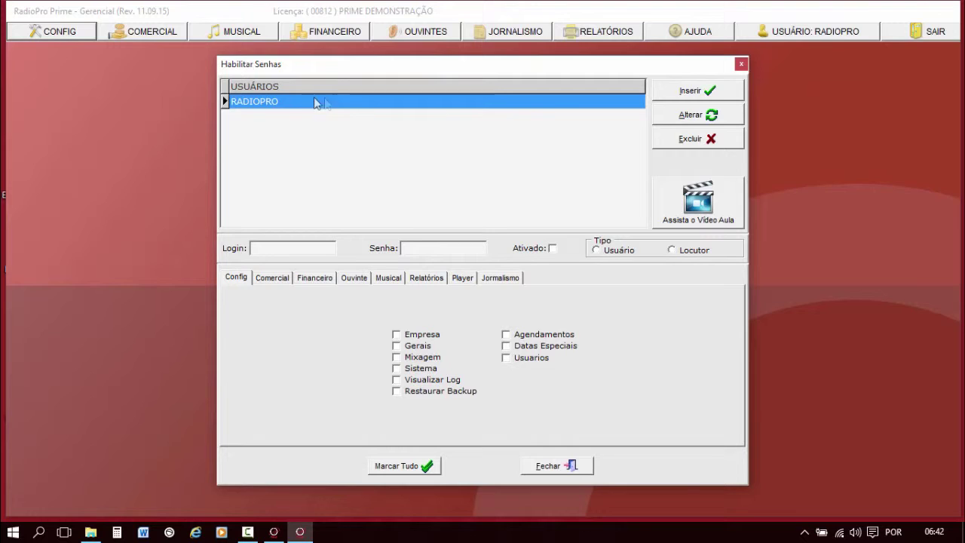
{"action": "left_click", "coordinate": [370, 101]}
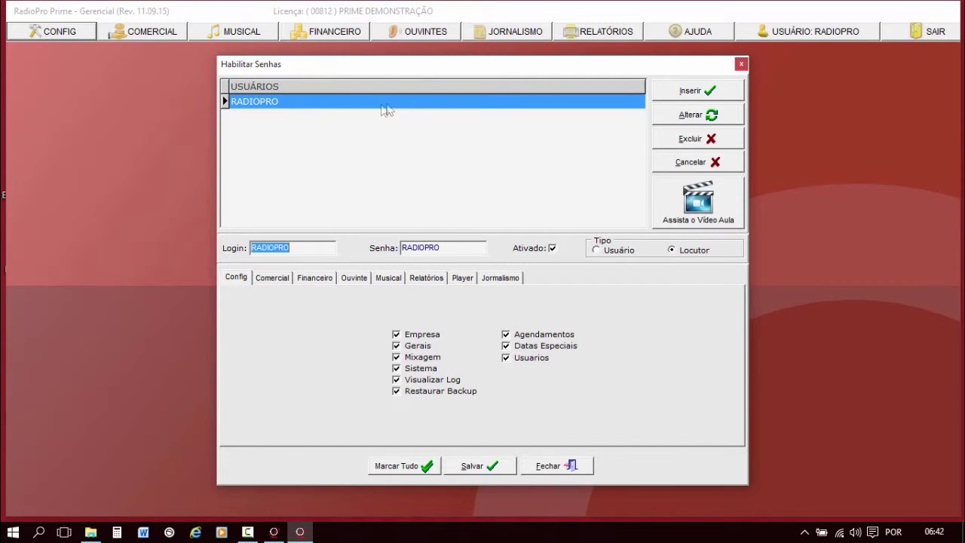
{"action": "left_click", "coordinate": [353, 108]}
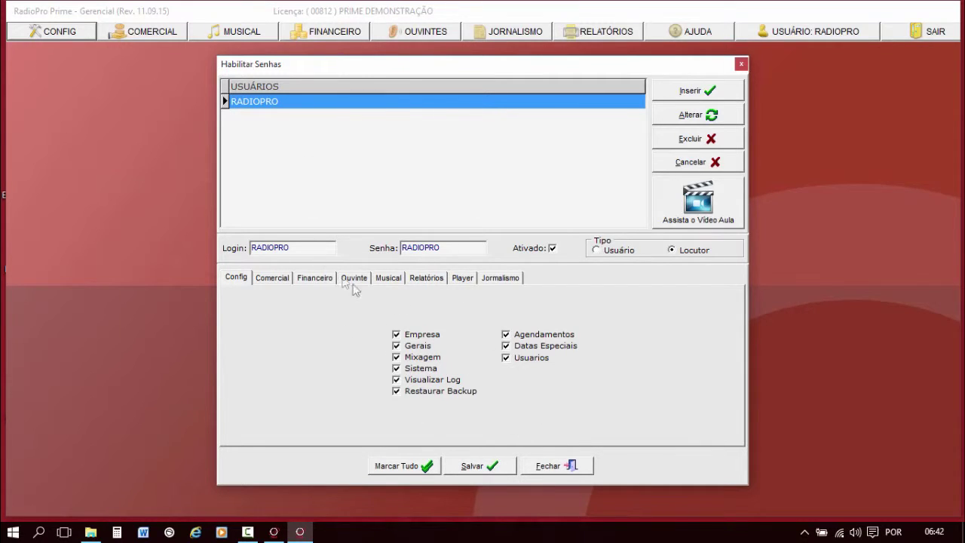
{"action": "left_click", "coordinate": [722, 119]}
{"action": "left_click", "coordinate": [564, 140]}
Insert a new user with a login and password, type Usuário, and Ativado checked.
{"action": "left_click", "coordinate": [697, 91]}
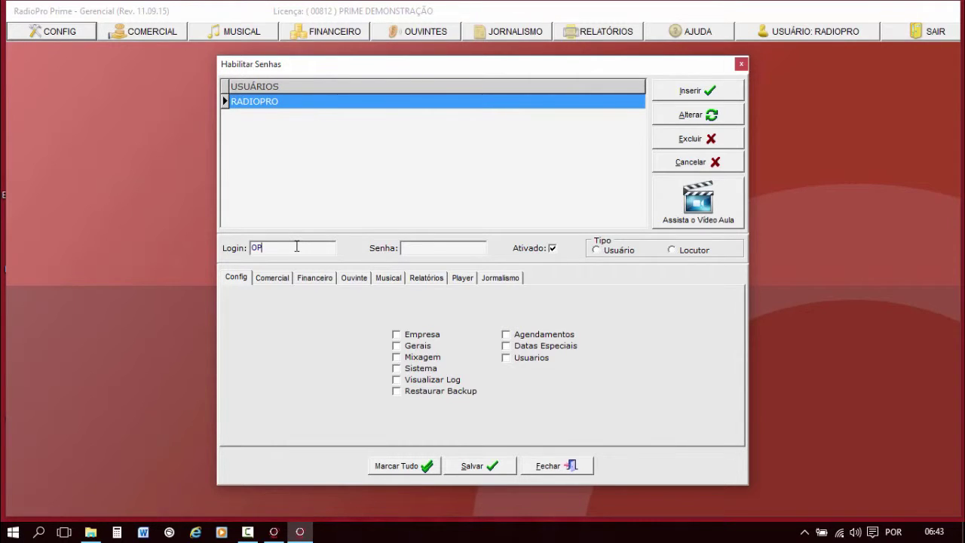
{"action": "left_click", "coordinate": [452, 252]}
{"action": "type", "text": "123"}
{"action": "left_click", "coordinate": [680, 252]}
{"action": "key", "text": "Left"}
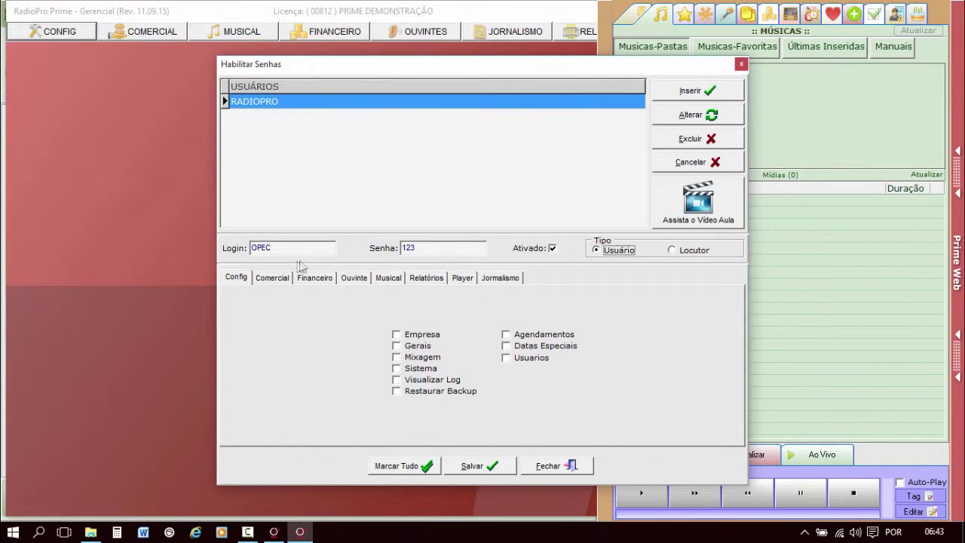
{"action": "left_click", "coordinate": [282, 249]}
Compare Player permissions by switching type to Locutor and back to Usuário, then show Config permissions.
{"action": "left_click", "coordinate": [458, 282]}
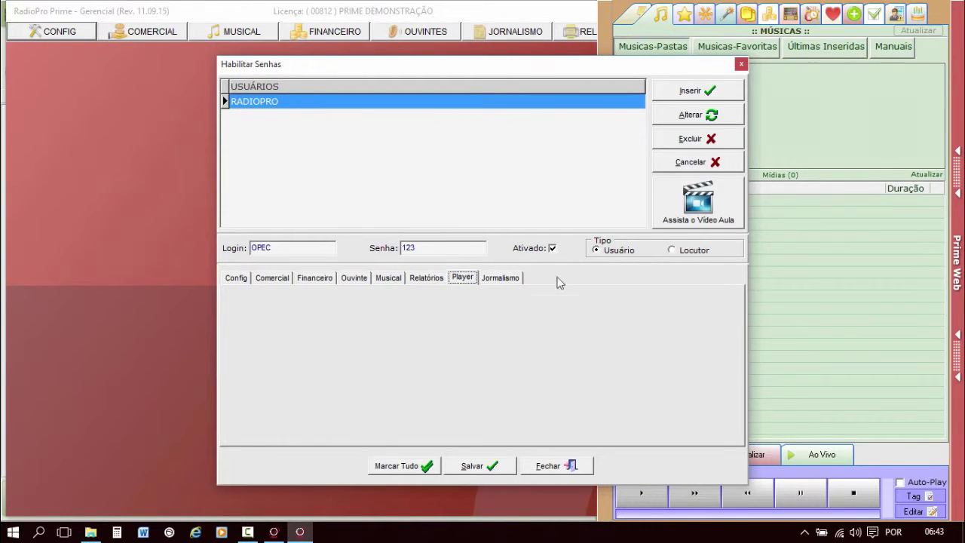
{"action": "left_click", "coordinate": [618, 250]}
{"action": "left_click", "coordinate": [467, 280]}
{"action": "left_click", "coordinate": [693, 250]}
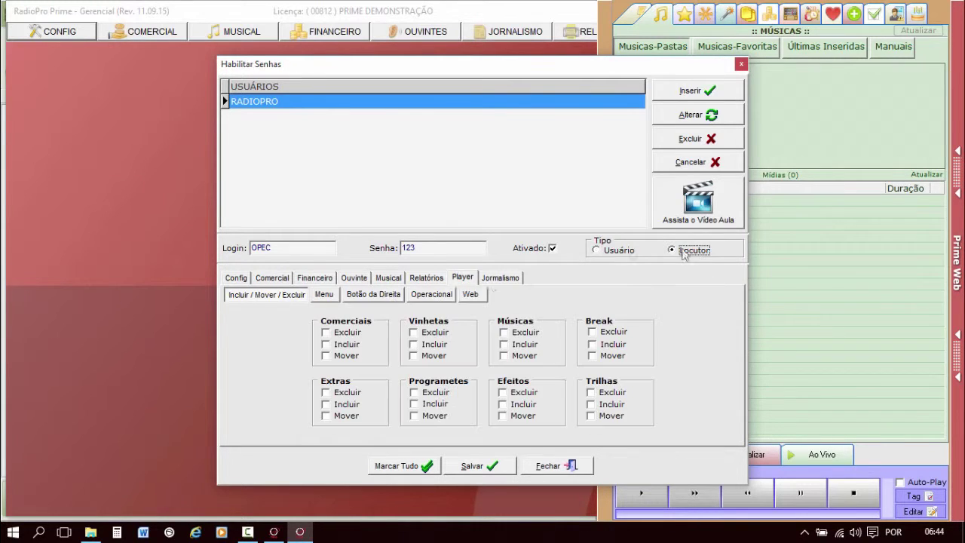
{"action": "left_click", "coordinate": [620, 252]}
{"action": "left_click", "coordinate": [281, 247]}
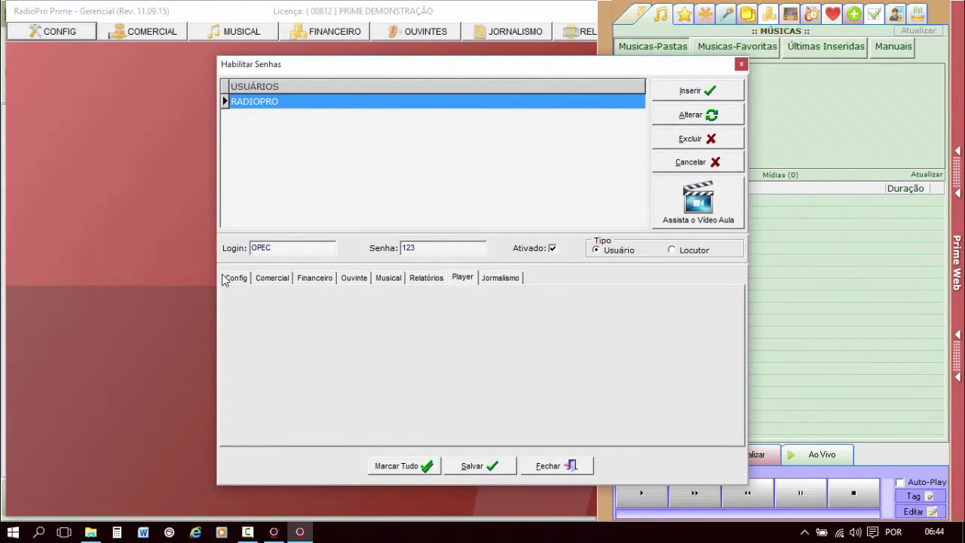
{"action": "left_click", "coordinate": [230, 278]}
{"action": "left_click", "coordinate": [64, 33]}
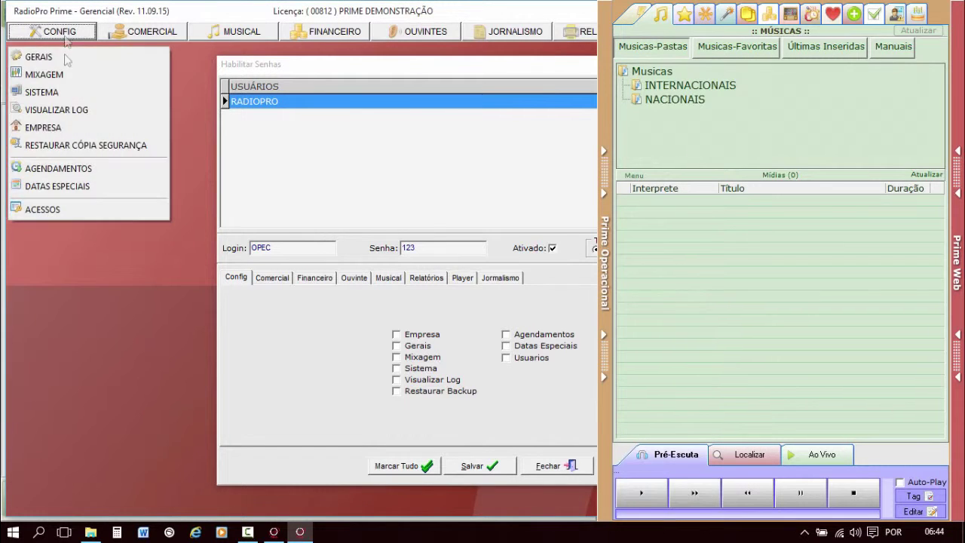
{"action": "left_click", "coordinate": [299, 316]}
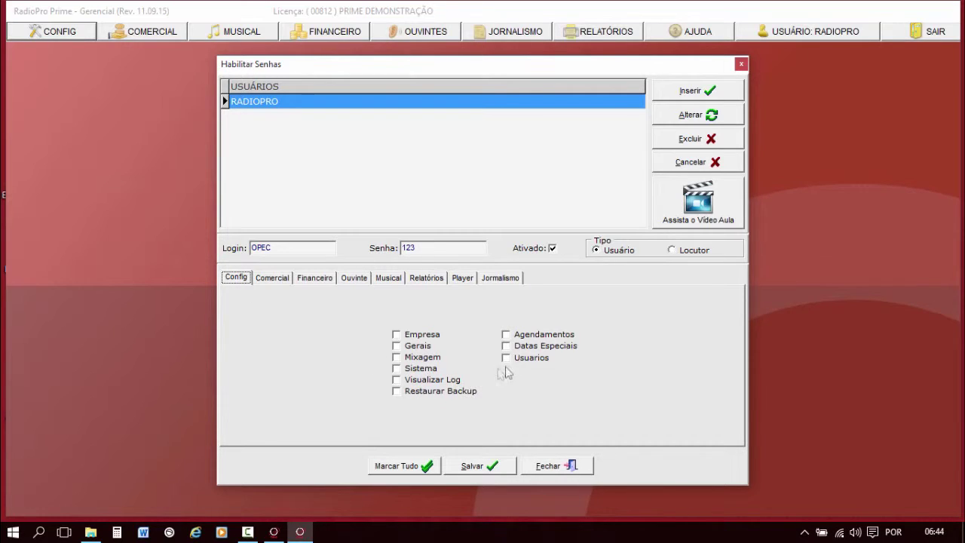
Grant Empresa and Datas Especiais on Config, plus every Comercial permission.
{"action": "left_click", "coordinate": [422, 336]}
{"action": "left_click", "coordinate": [551, 347]}
{"action": "left_click", "coordinate": [278, 279]}
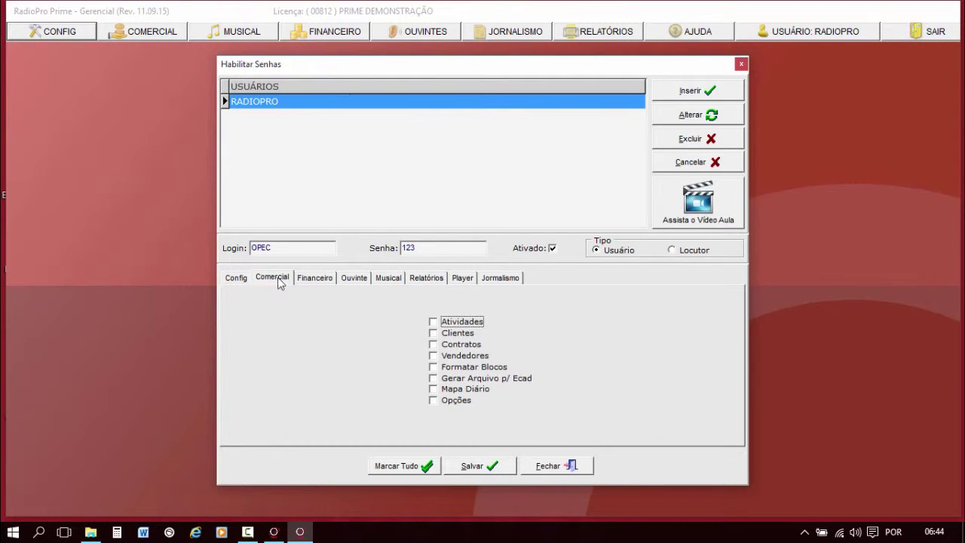
{"action": "left_click", "coordinate": [460, 323]}
{"action": "left_click", "coordinate": [458, 334]}
{"action": "left_click", "coordinate": [460, 344]}
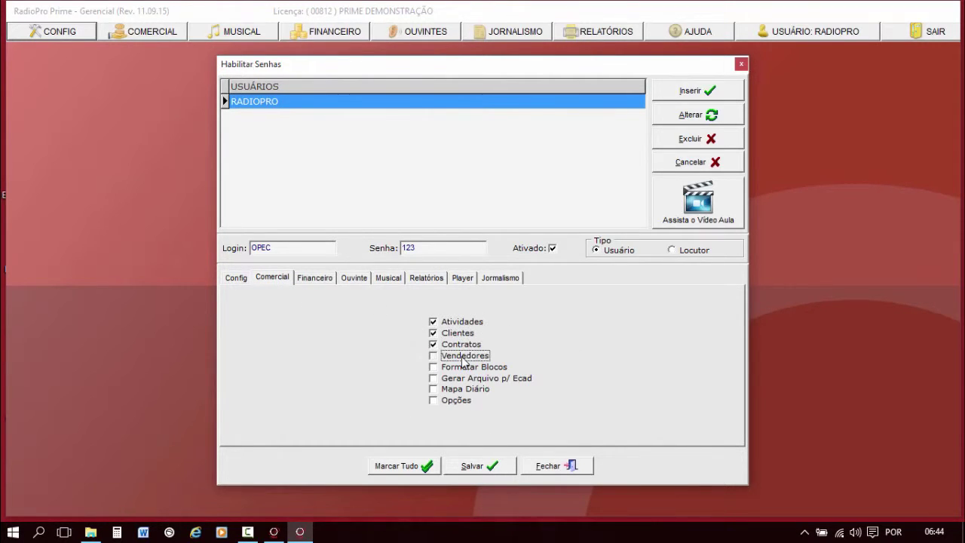
{"action": "left_click", "coordinate": [463, 361]}
{"action": "left_click", "coordinate": [470, 378]}
{"action": "left_click", "coordinate": [471, 369]}
{"action": "left_click", "coordinate": [469, 390]}
{"action": "left_click", "coordinate": [466, 400]}
Grant all seven Financeiro permissions, from Bancos to Escala de Trabalho.
{"action": "left_click", "coordinate": [315, 277]}
{"action": "left_click", "coordinate": [457, 321]}
{"action": "left_click", "coordinate": [468, 331]}
{"action": "left_click", "coordinate": [463, 343]}
{"action": "left_click", "coordinate": [469, 354]}
{"action": "left_click", "coordinate": [471, 365]}
{"action": "left_click", "coordinate": [475, 377]}
{"action": "left_click", "coordinate": [476, 388]}
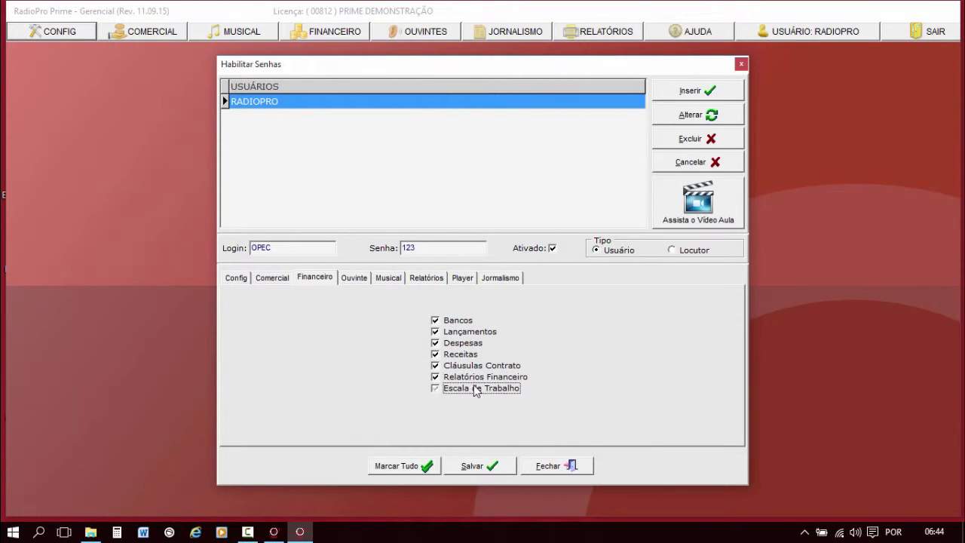
Grant the Ouvinte permissions: Classes, Oferecimentos, Ouvintes and Promoções.
{"action": "left_click", "coordinate": [356, 278]}
{"action": "left_click", "coordinate": [464, 343]}
{"action": "left_click", "coordinate": [468, 354]}
{"action": "left_click", "coordinate": [470, 367]}
{"action": "left_click", "coordinate": [468, 377]}
Grant all six Relatórios permissions and save the new user.
{"action": "left_click", "coordinate": [389, 277]}
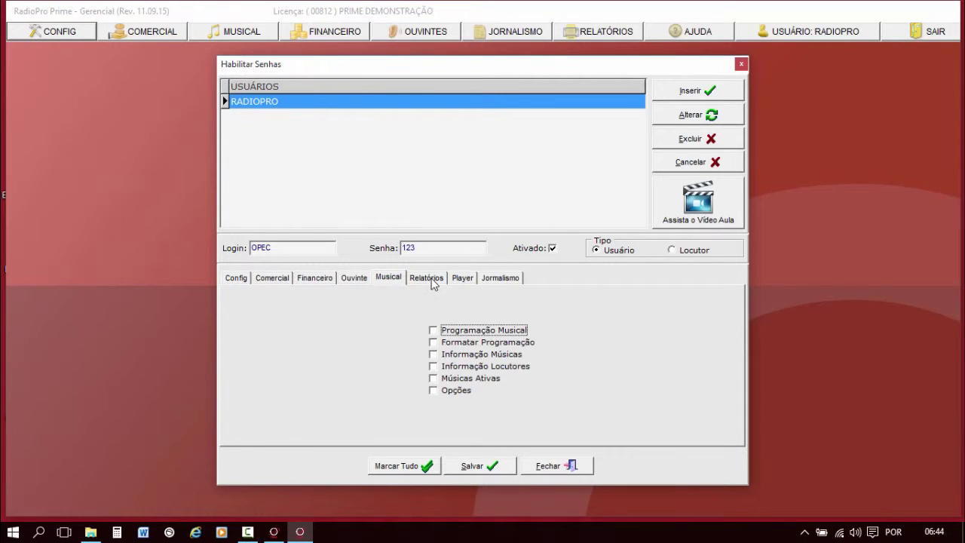
{"action": "left_click", "coordinate": [428, 279]}
{"action": "left_click", "coordinate": [470, 332]}
{"action": "left_click", "coordinate": [471, 343]}
{"action": "left_click", "coordinate": [472, 355]}
{"action": "left_click", "coordinate": [474, 367]}
{"action": "left_click", "coordinate": [473, 377]}
{"action": "left_click", "coordinate": [473, 387]}
{"action": "left_click", "coordinate": [463, 278]}
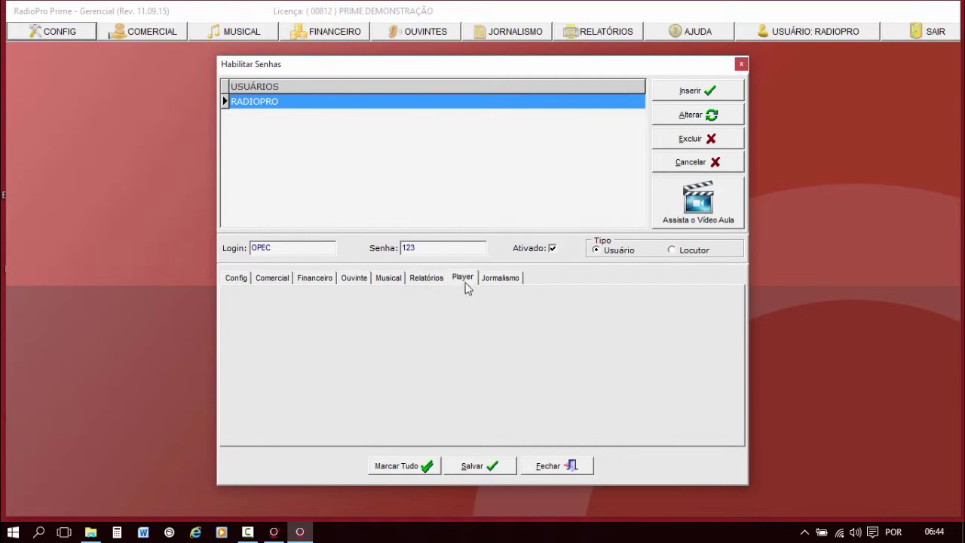
{"action": "left_click", "coordinate": [427, 278]}
{"action": "left_click", "coordinate": [472, 465]}
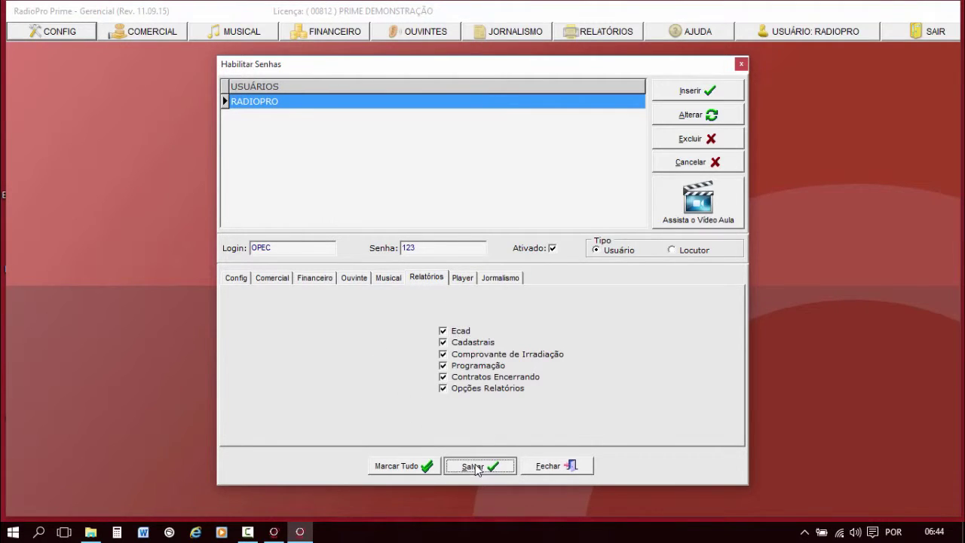
{"action": "left_click", "coordinate": [740, 65]}
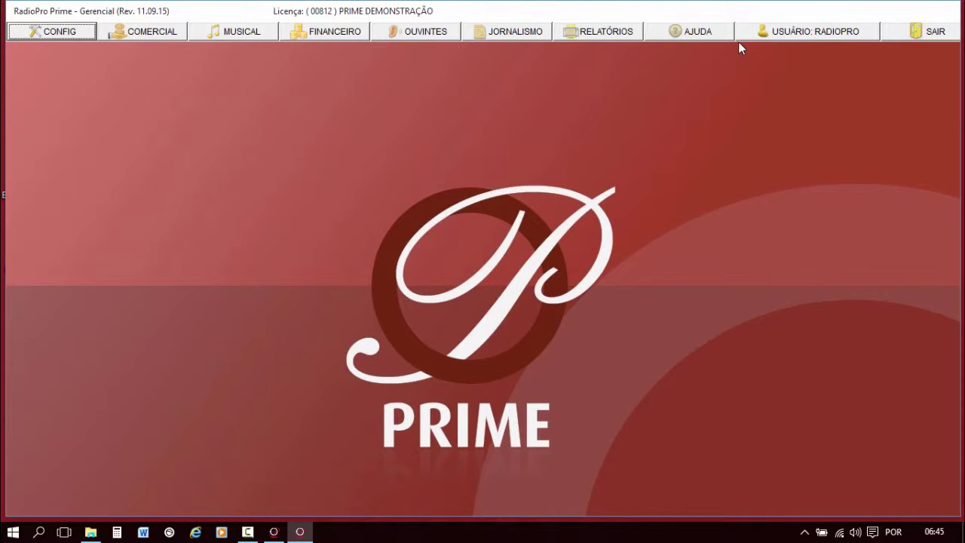
{"action": "left_click", "coordinate": [823, 32]}
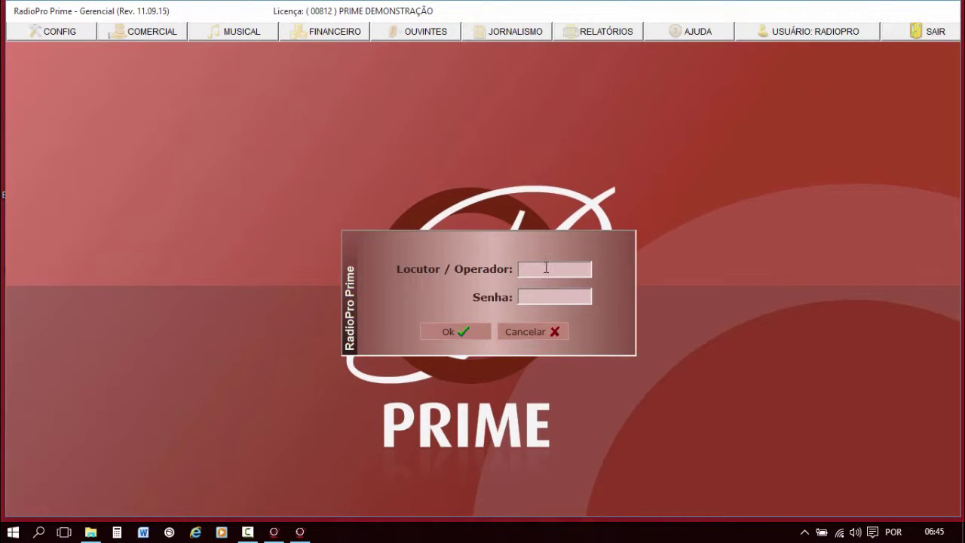
{"action": "type", "text": "OPEC"}
{"action": "left_click", "coordinate": [551, 293]}
{"action": "left_click", "coordinate": [450, 332]}
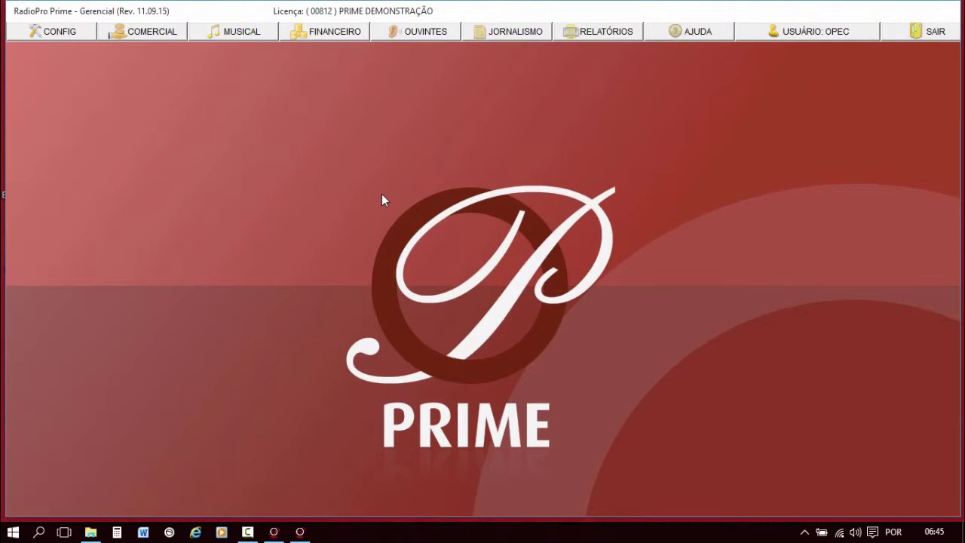
{"action": "left_click", "coordinate": [64, 33]}
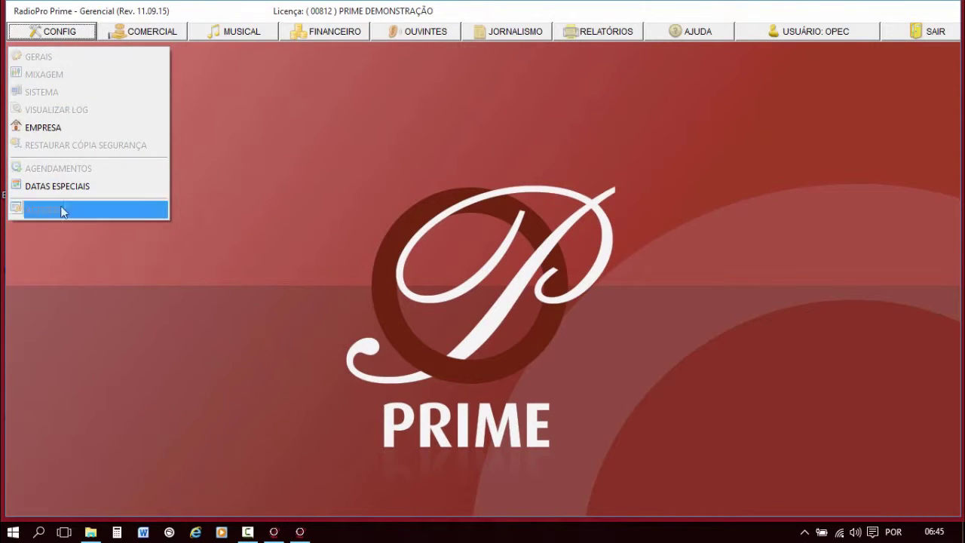
{"action": "left_click", "coordinate": [150, 31]}
{"action": "left_click", "coordinate": [242, 28]}
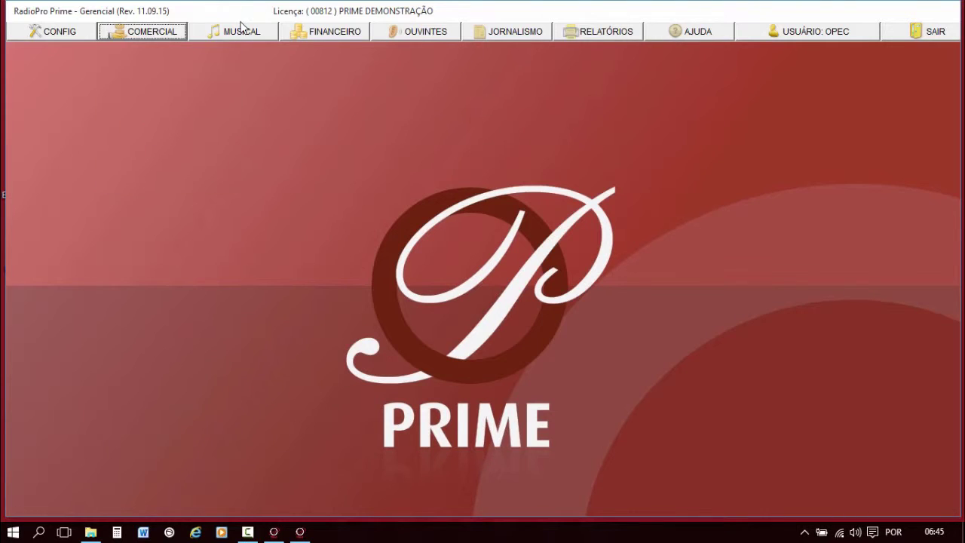
{"action": "left_click", "coordinate": [239, 31]}
{"action": "left_click", "coordinate": [337, 32]}
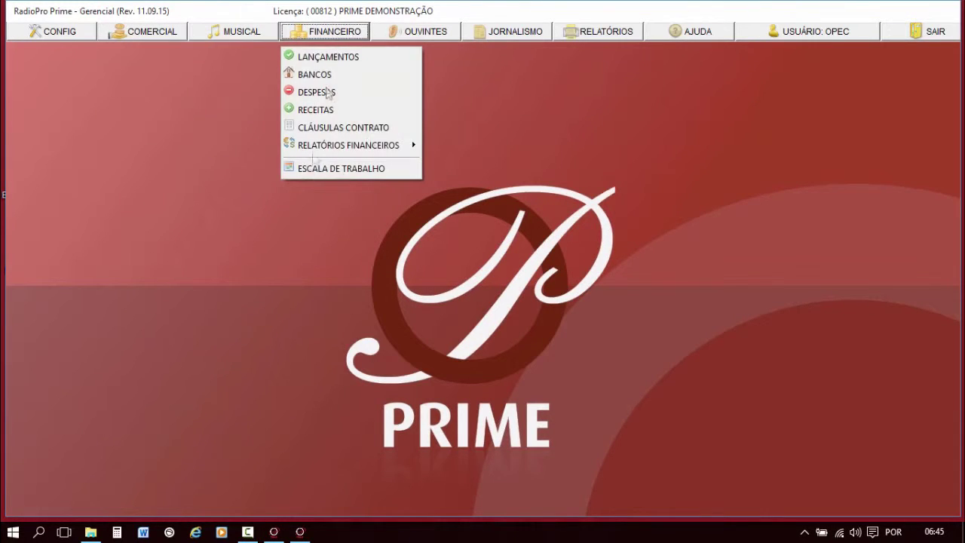
{"action": "left_click", "coordinate": [422, 37]}
{"action": "left_click", "coordinate": [622, 32]}
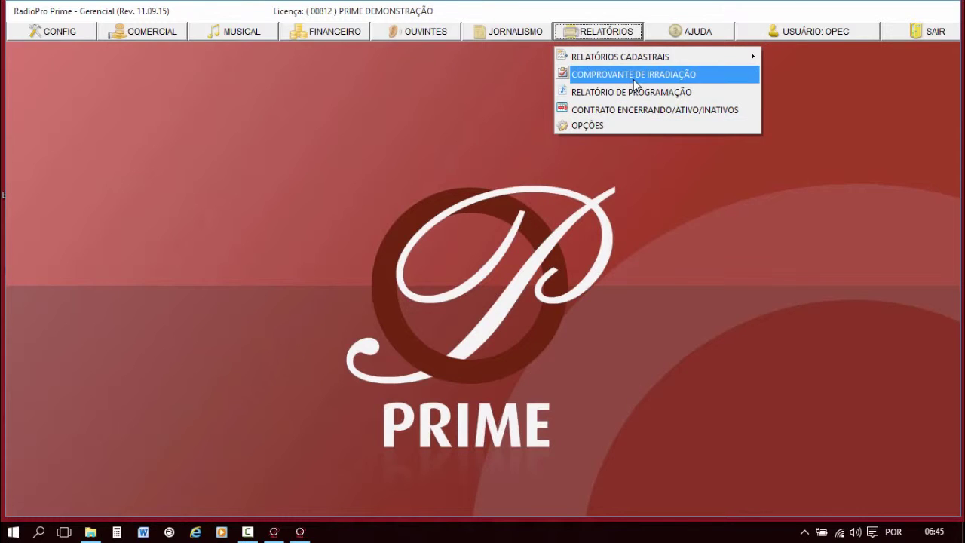
{"action": "left_click", "coordinate": [700, 225]}
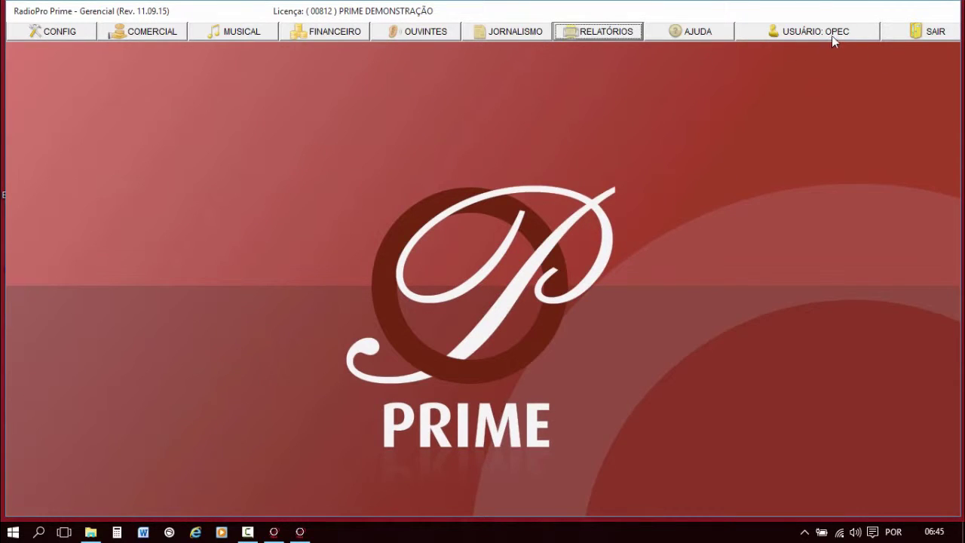
{"action": "left_click", "coordinate": [49, 36]}
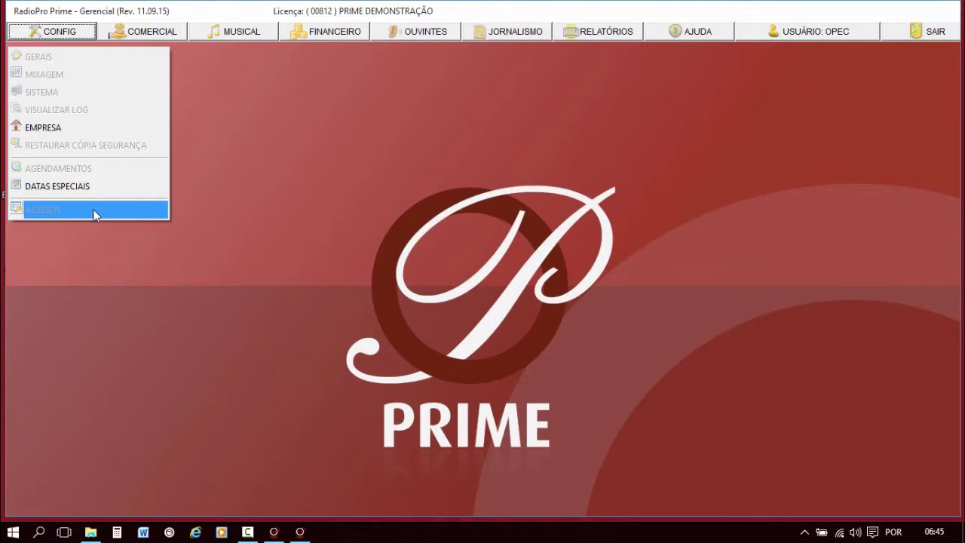
{"action": "left_click", "coordinate": [275, 201]}
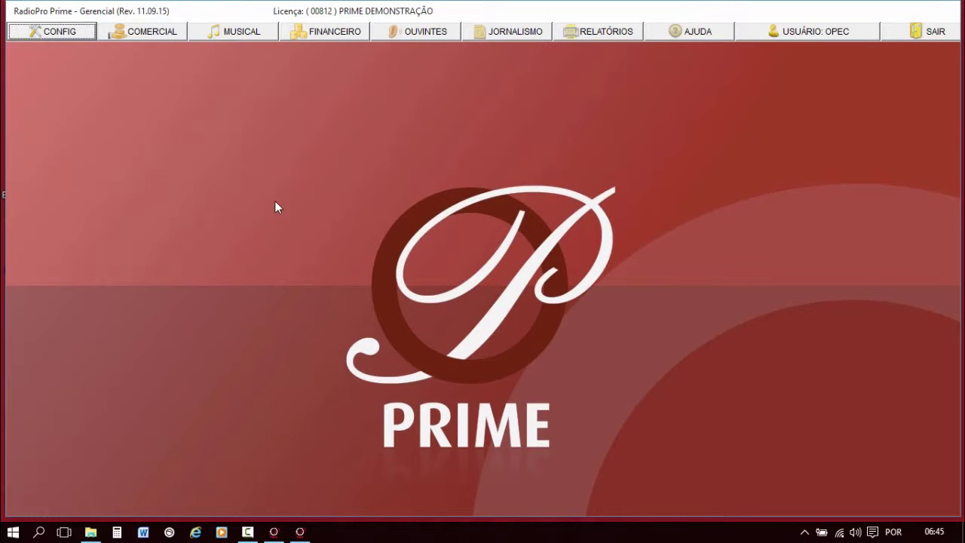
Log back in as the administrator operator, open CONFIG > ACESSOS and insert another user.
{"action": "left_click", "coordinate": [812, 36]}
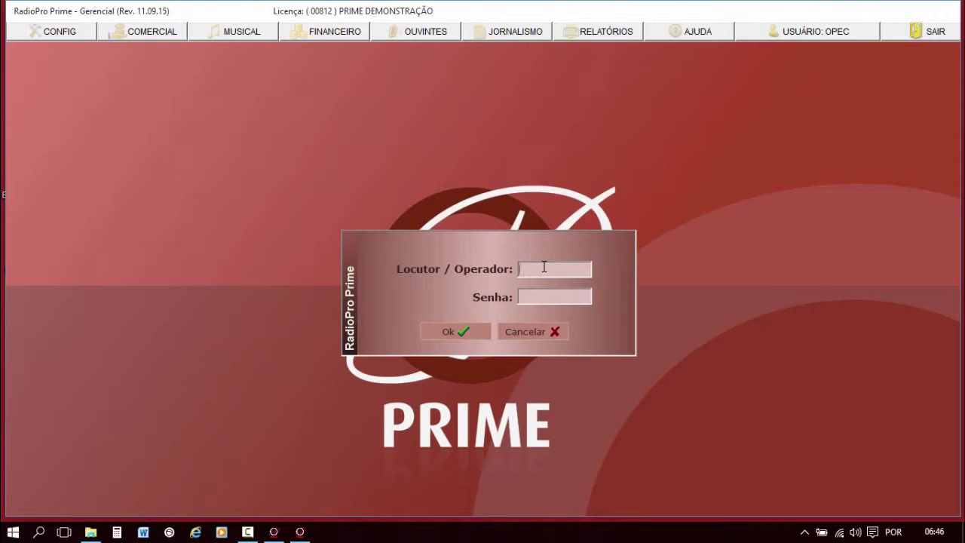
{"action": "type", "text": "RADIOPRO"}
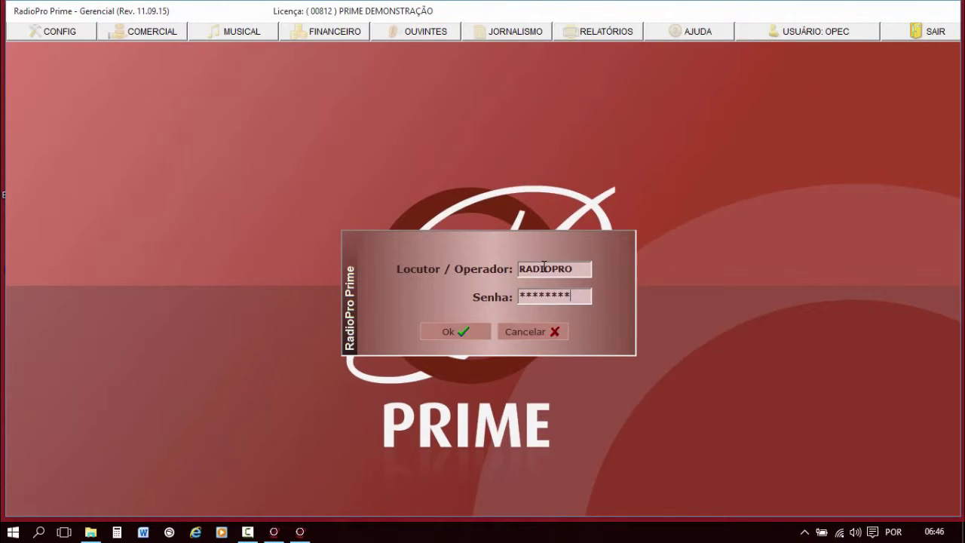
{"action": "left_click", "coordinate": [456, 332]}
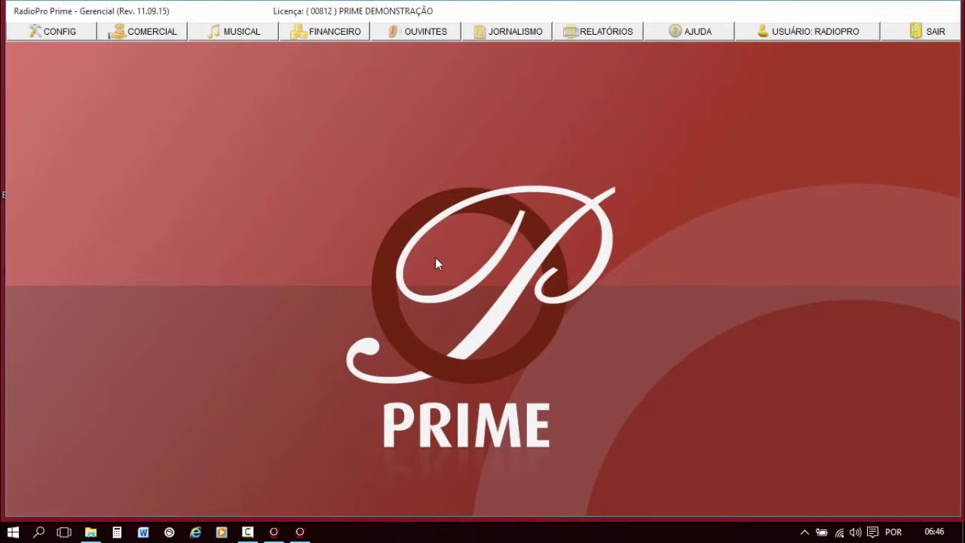
{"action": "left_click", "coordinate": [34, 31]}
{"action": "left_click", "coordinate": [66, 208]}
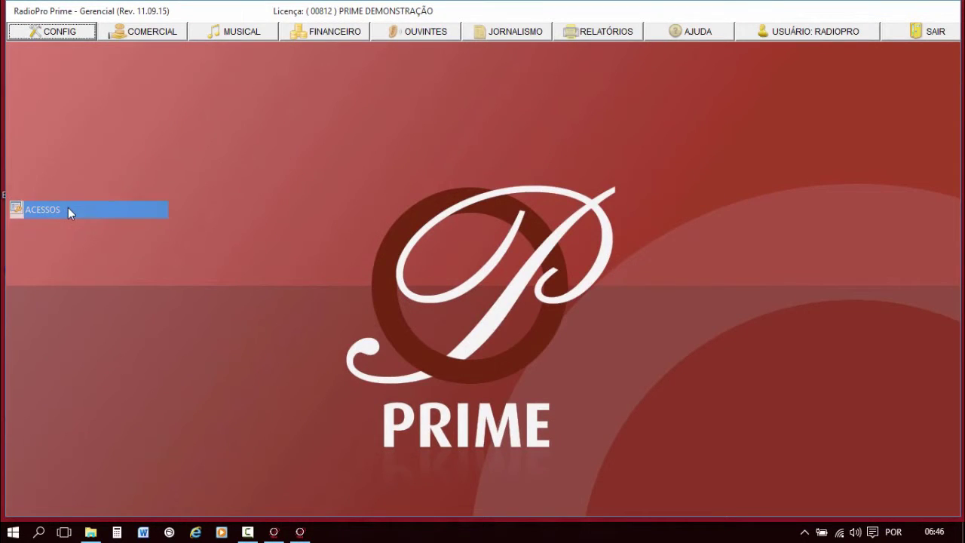
{"action": "left_click", "coordinate": [708, 94]}
{"action": "left_click", "coordinate": [280, 247]}
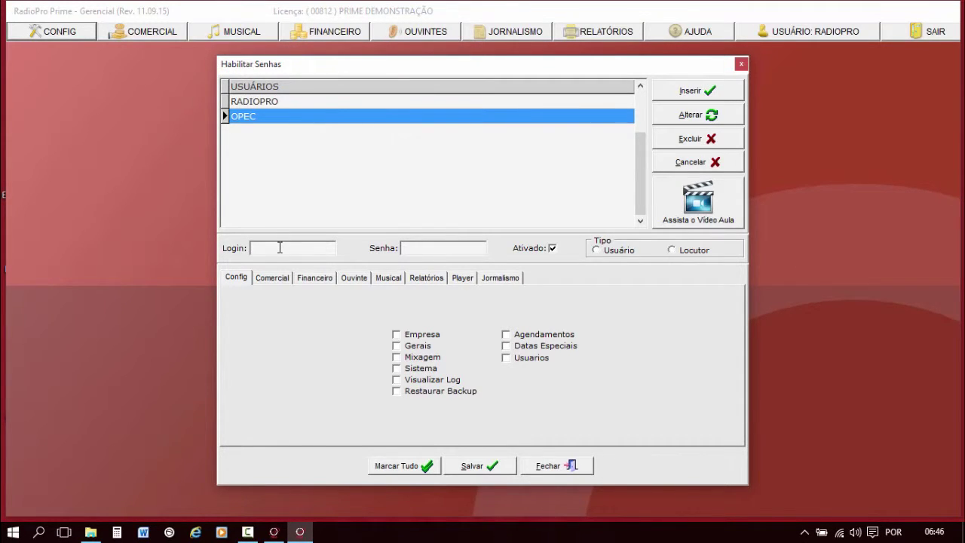
Enter the new user's login name and password.
{"action": "type", "text": "PEDRO"}
{"action": "left_click", "coordinate": [446, 247]}
{"action": "type", "text": "1234"}
Make the user a Locutor with every Config permission except Usuarios.
{"action": "left_click", "coordinate": [234, 281]}
{"action": "left_click", "coordinate": [400, 468]}
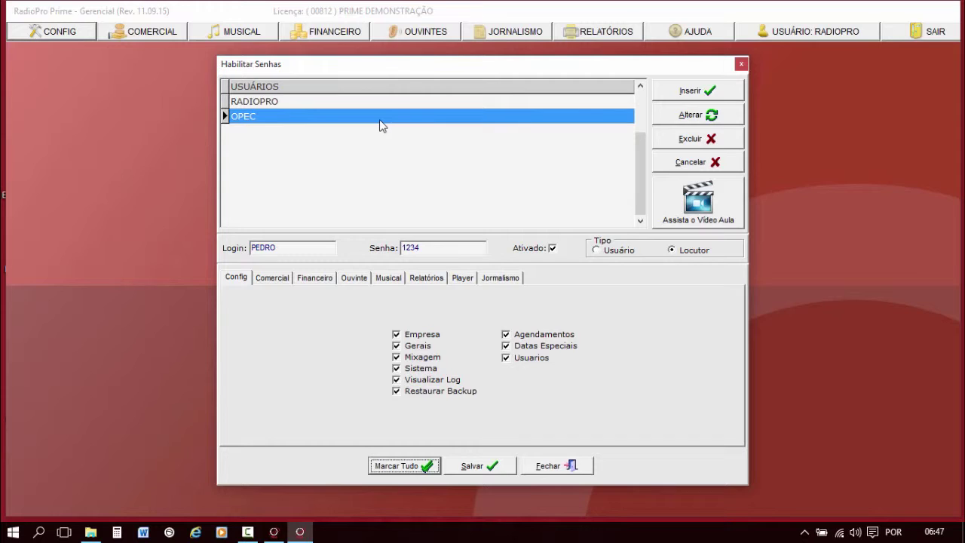
{"action": "left_click", "coordinate": [239, 281]}
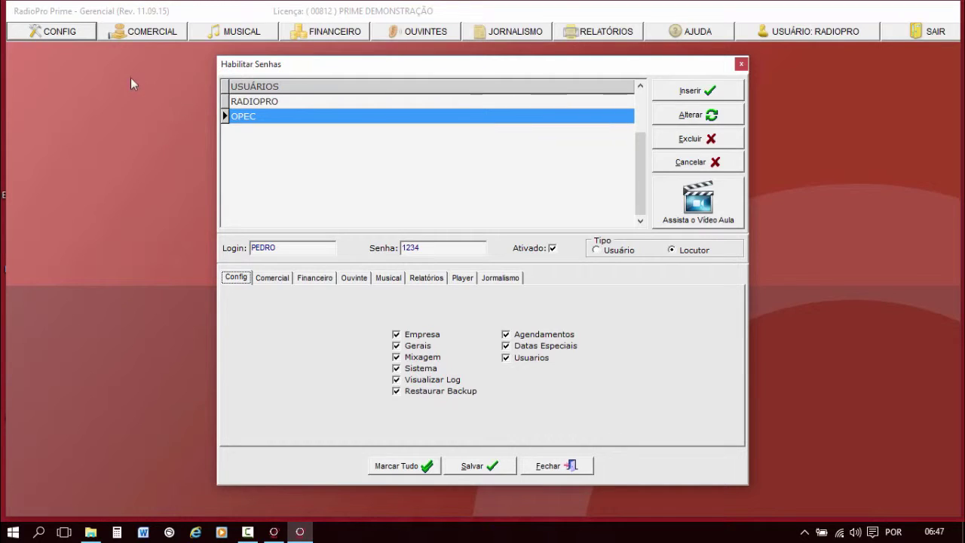
{"action": "left_click", "coordinate": [301, 246]}
{"action": "left_click", "coordinate": [520, 362]}
Revoke Comercial's Atividades, Clientes, Contratos, Formatar Blocos and Opções, keeping only Ecad and Mapa Diário.
{"action": "left_click", "coordinate": [278, 277]}
{"action": "left_click", "coordinate": [473, 323]}
{"action": "left_click", "coordinate": [463, 333]}
{"action": "left_click", "coordinate": [464, 344]}
{"action": "left_click", "coordinate": [474, 367]}
{"action": "left_click", "coordinate": [451, 401]}
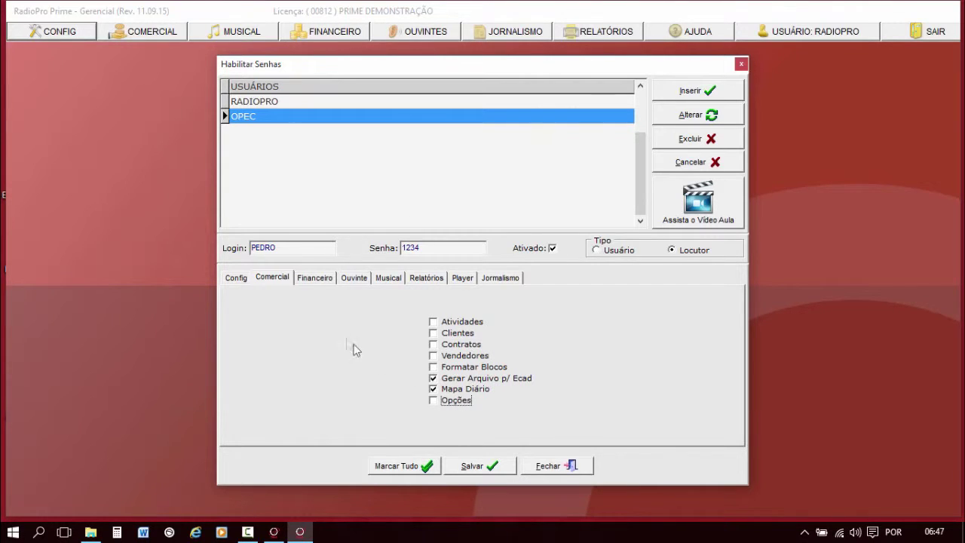
Revoke all Financeiro rights: Lançamentos, Despesas, Receitas, Cláusulas Contrato, Relatórios Financeiro and Escala de Trabalho.
{"action": "left_click", "coordinate": [322, 281]}
{"action": "left_click", "coordinate": [469, 332]}
{"action": "left_click", "coordinate": [470, 342]}
{"action": "left_click", "coordinate": [465, 354]}
{"action": "left_click", "coordinate": [470, 365]}
{"action": "left_click", "coordinate": [470, 377]}
{"action": "left_click", "coordinate": [471, 388]}
{"action": "left_click", "coordinate": [327, 279]}
Under Player > Incluir/Mover/Excluir, stop the user deleting and adding commercials.
{"action": "left_click", "coordinate": [354, 277]}
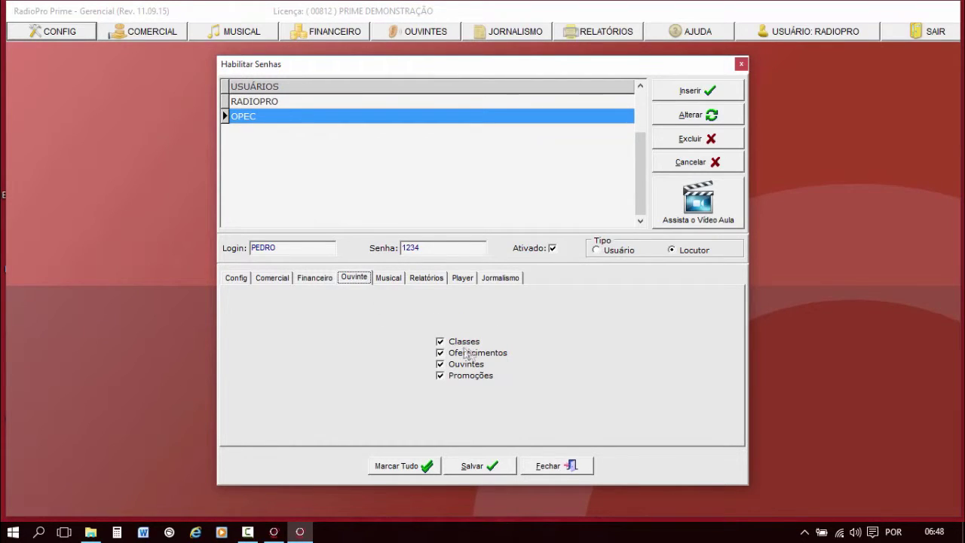
{"action": "left_click", "coordinate": [389, 278]}
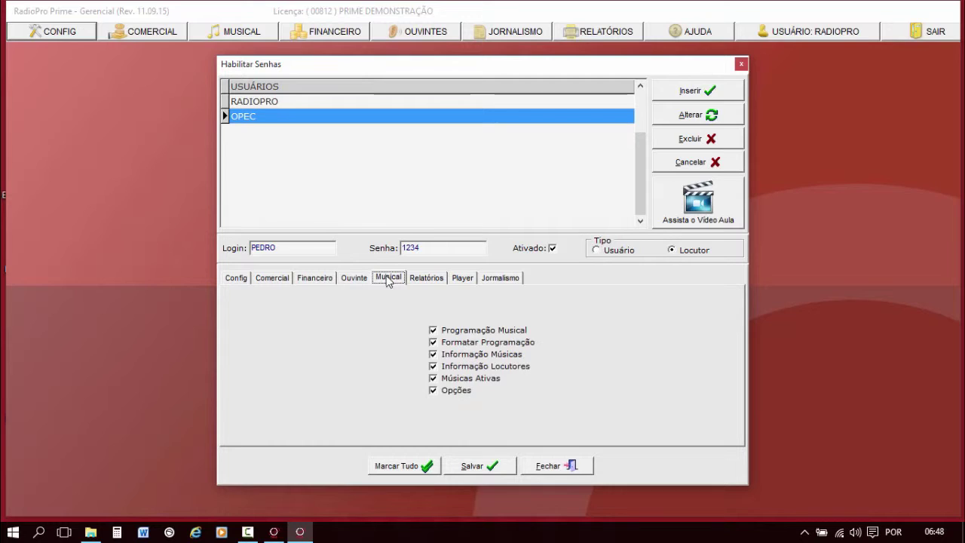
{"action": "left_click", "coordinate": [432, 279]}
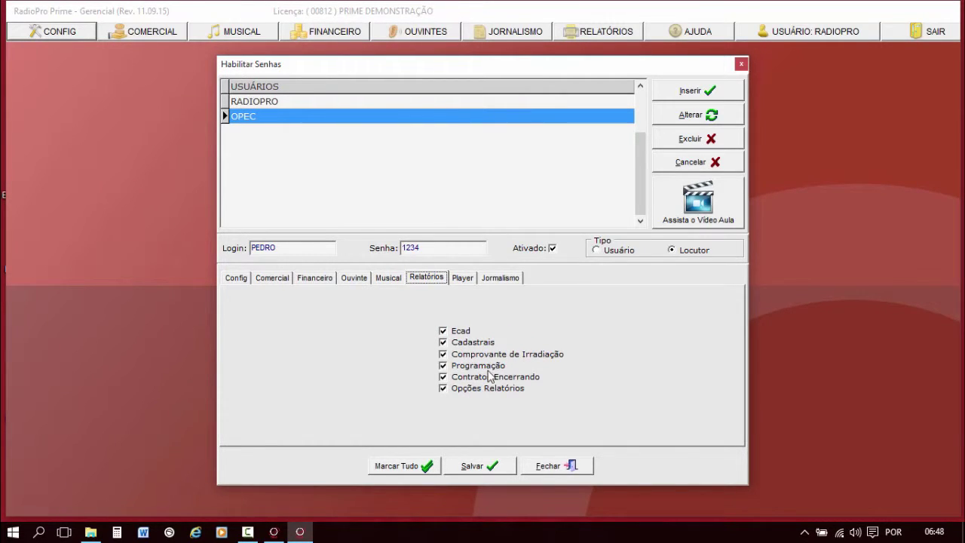
{"action": "left_click", "coordinate": [460, 281]}
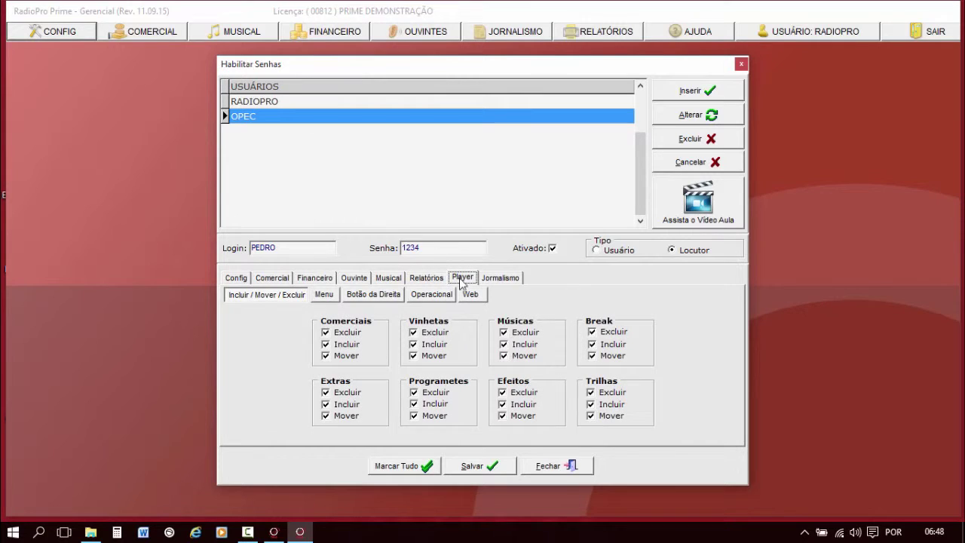
{"action": "left_click", "coordinate": [279, 296]}
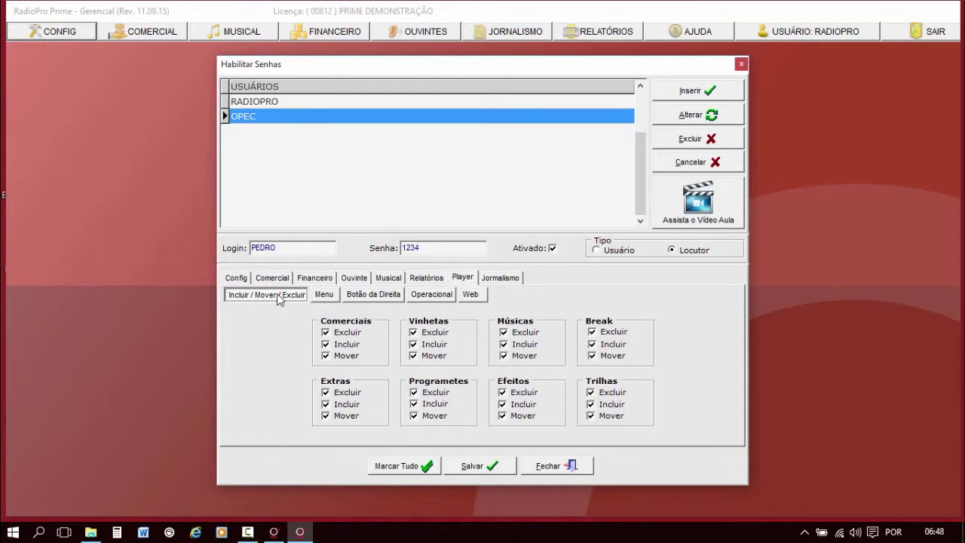
{"action": "left_click", "coordinate": [344, 333]}
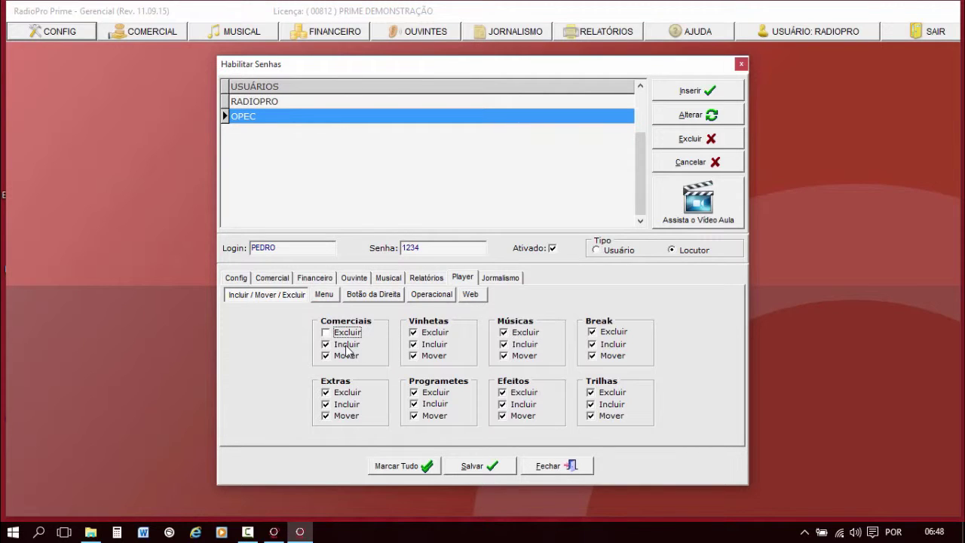
{"action": "left_click", "coordinate": [346, 345]}
{"action": "left_click", "coordinate": [324, 295]}
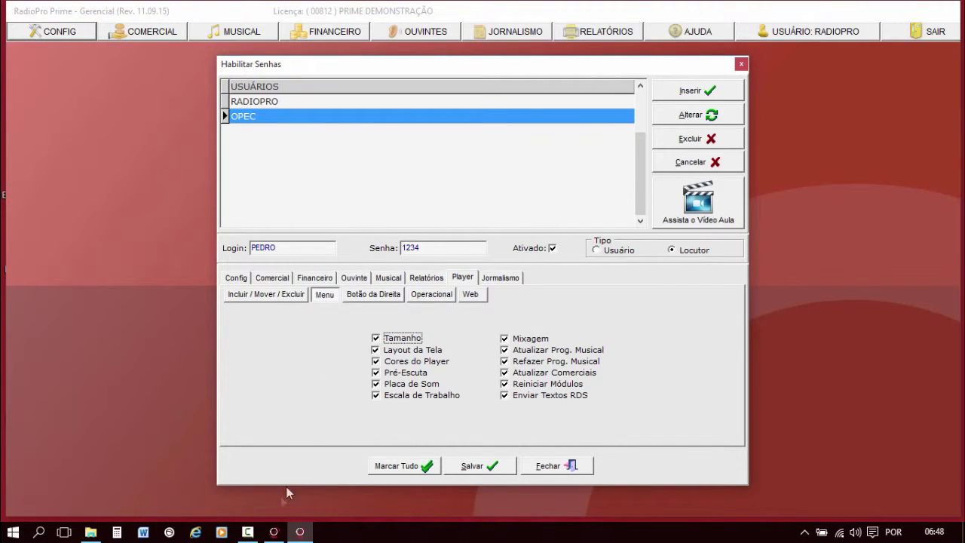
{"action": "left_click", "coordinate": [274, 532]}
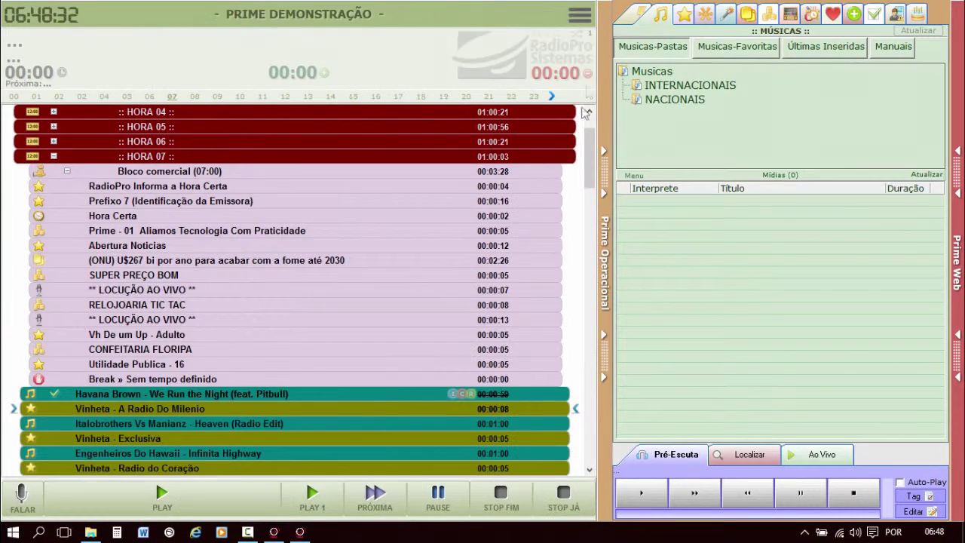
Revoke the Mixagem, Refazer Prog. Musical and Placa de Som player menu rights and save.
{"action": "left_click", "coordinate": [582, 16]}
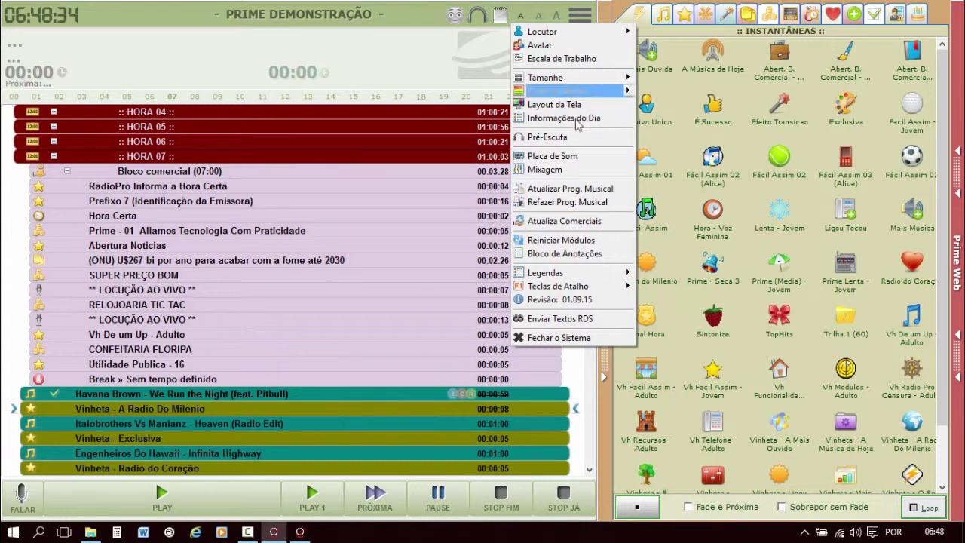
{"action": "key", "text": "alt+Tab"}
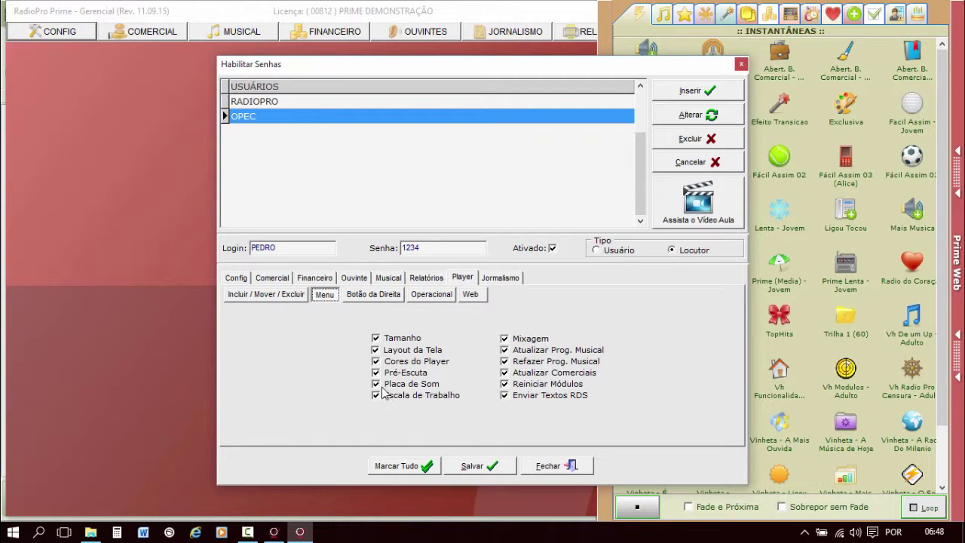
{"action": "left_click", "coordinate": [520, 341]}
{"action": "left_click", "coordinate": [526, 368]}
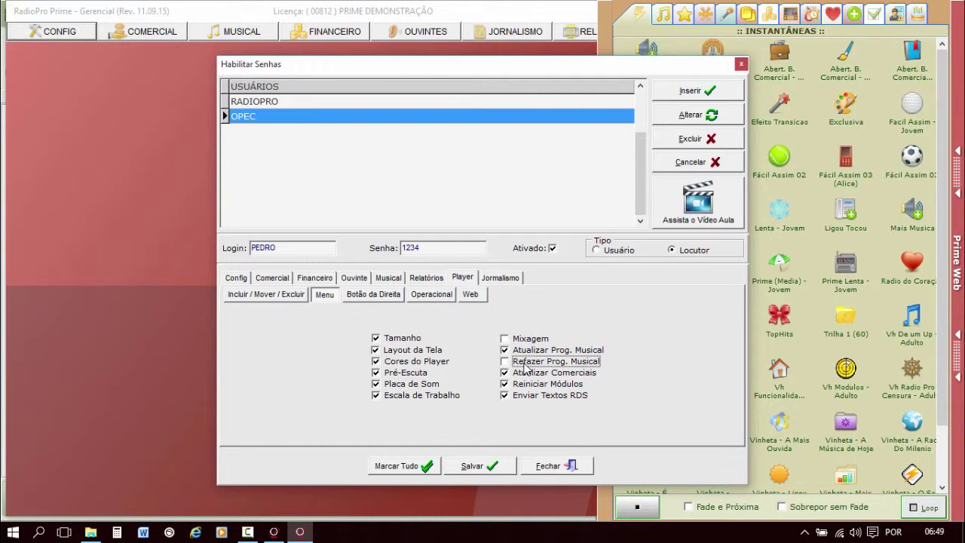
{"action": "left_click", "coordinate": [392, 386]}
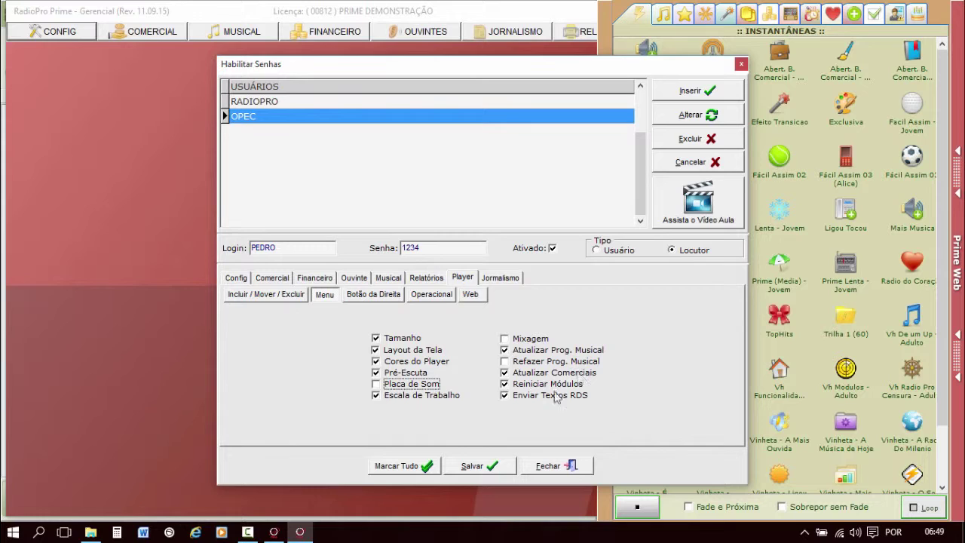
{"action": "left_click", "coordinate": [282, 247]}
{"action": "left_click", "coordinate": [475, 467]}
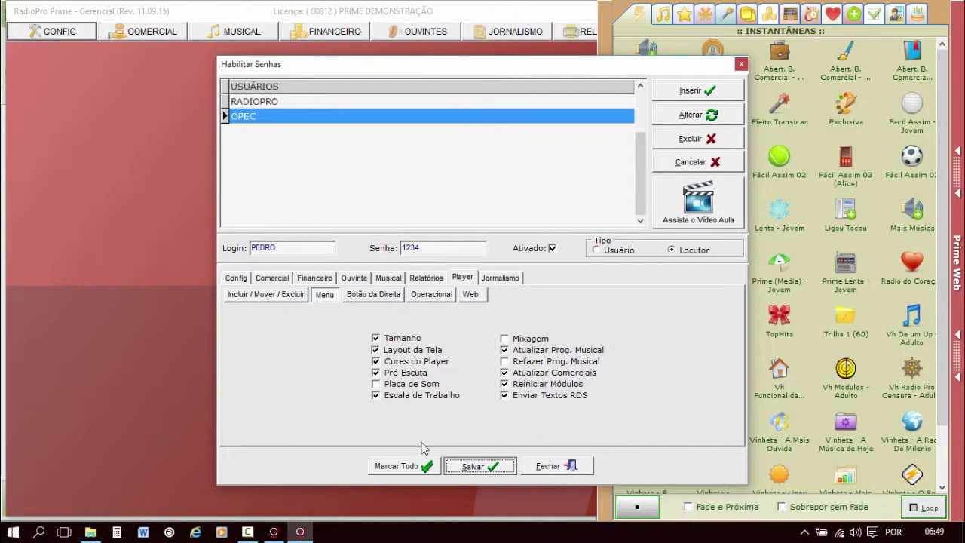
Show the Player right-click (Botão da Direita) permissions, then bring the on-air player forward.
{"action": "left_click", "coordinate": [324, 295]}
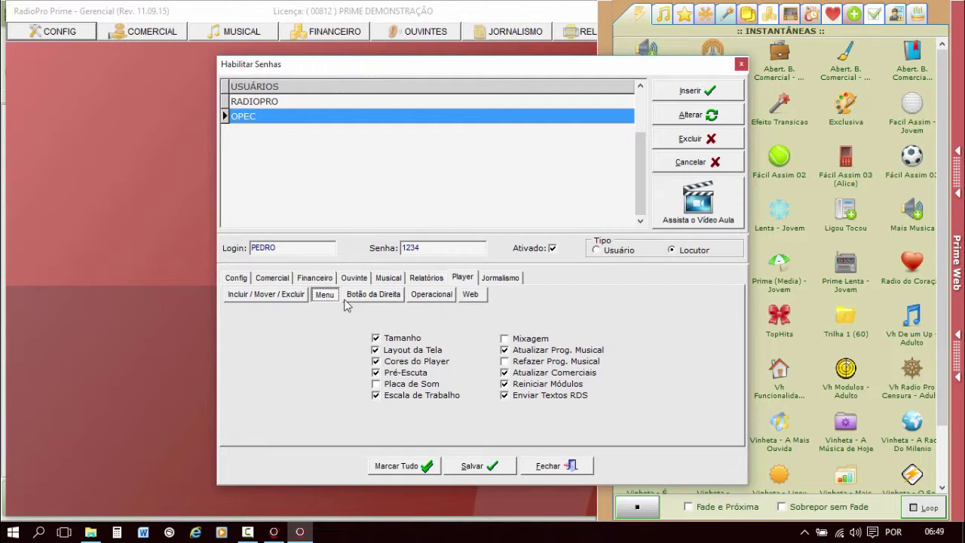
{"action": "left_click", "coordinate": [373, 295]}
{"action": "left_click", "coordinate": [286, 525]}
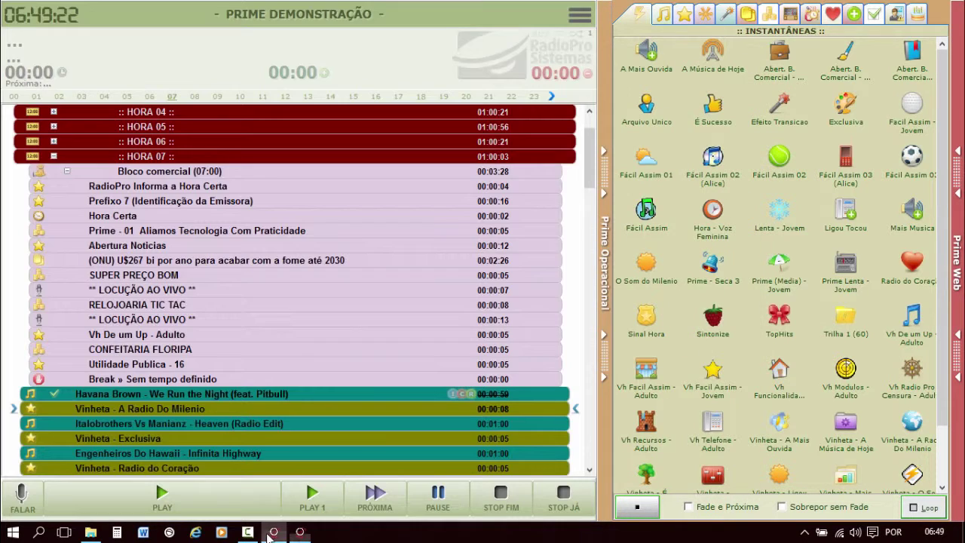
Check the playing song's right-click options in Prime Player, then return to Habilitar Senhas.
{"action": "right_click", "coordinate": [140, 401]}
{"action": "left_click", "coordinate": [119, 397]}
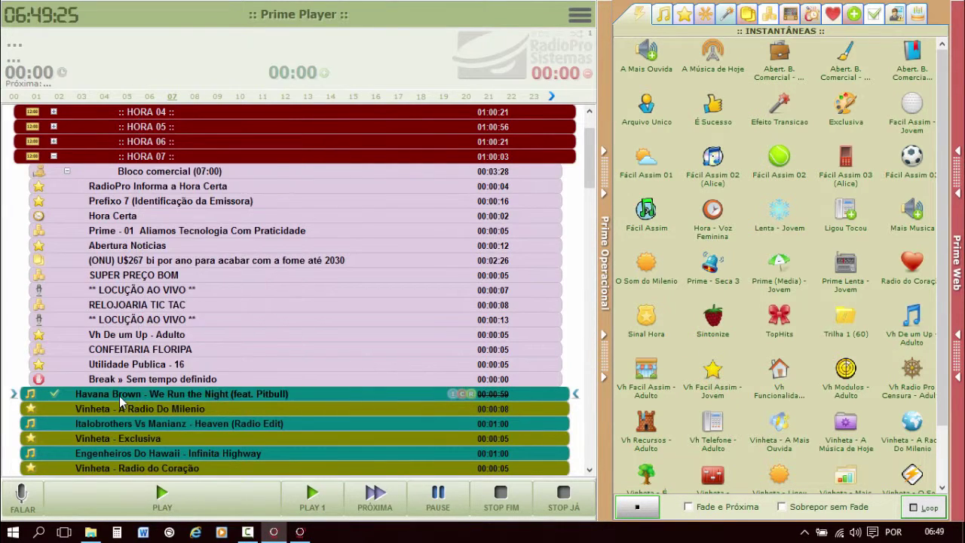
{"action": "right_click", "coordinate": [119, 396]}
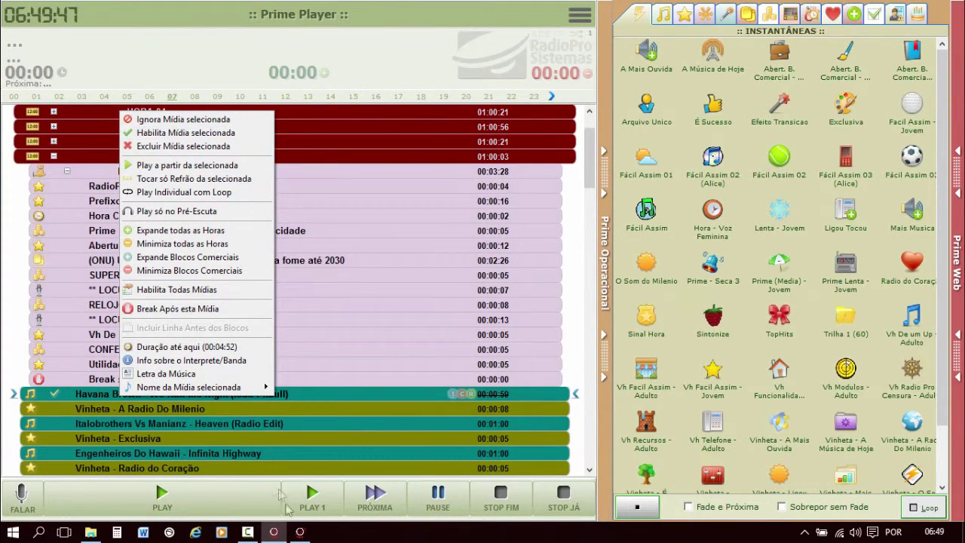
{"action": "left_click", "coordinate": [300, 532]}
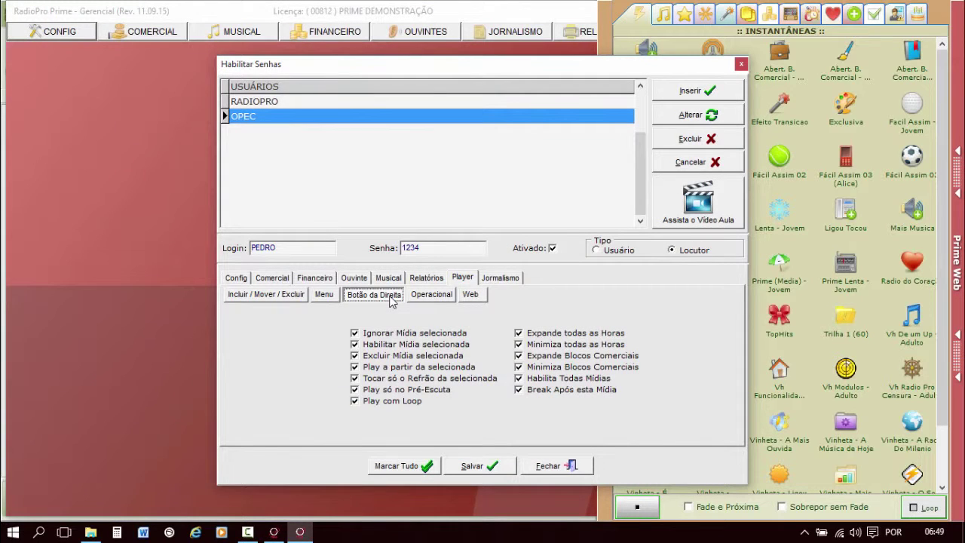
Revoke Habilitar Mídia selecionada and Habilita Todas Mídias, review the Operacional options, then return to Prime Player.
{"action": "left_click", "coordinate": [387, 345]}
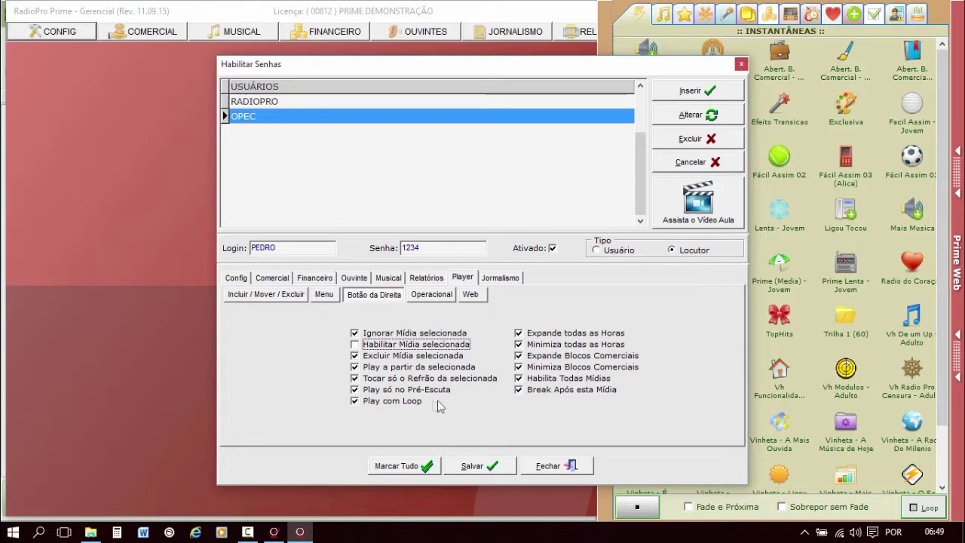
{"action": "left_click", "coordinate": [544, 379]}
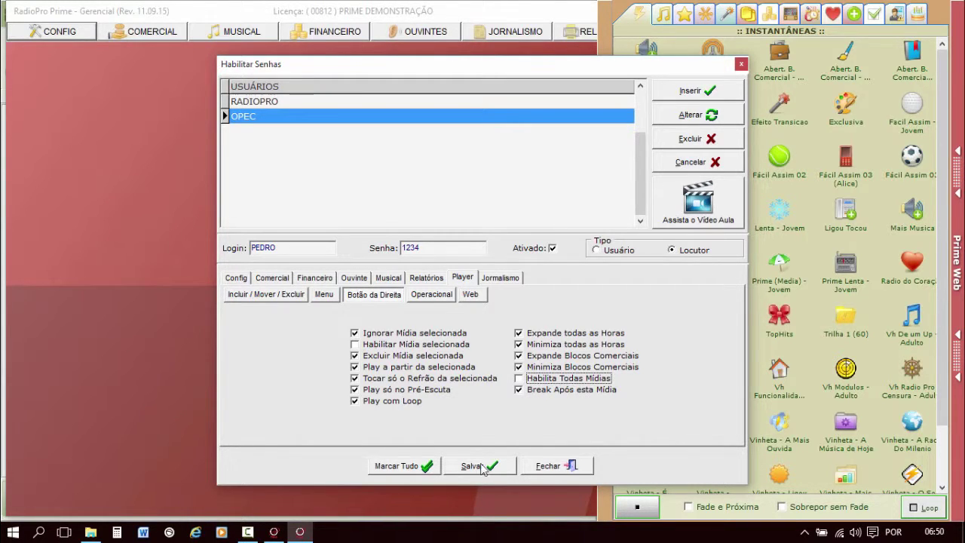
{"action": "left_click", "coordinate": [433, 296]}
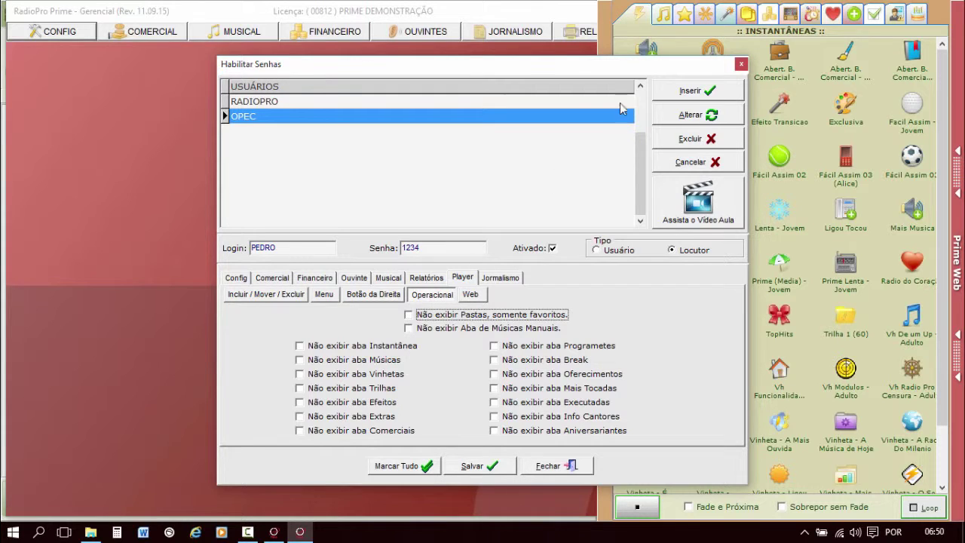
{"action": "left_click", "coordinate": [274, 532]}
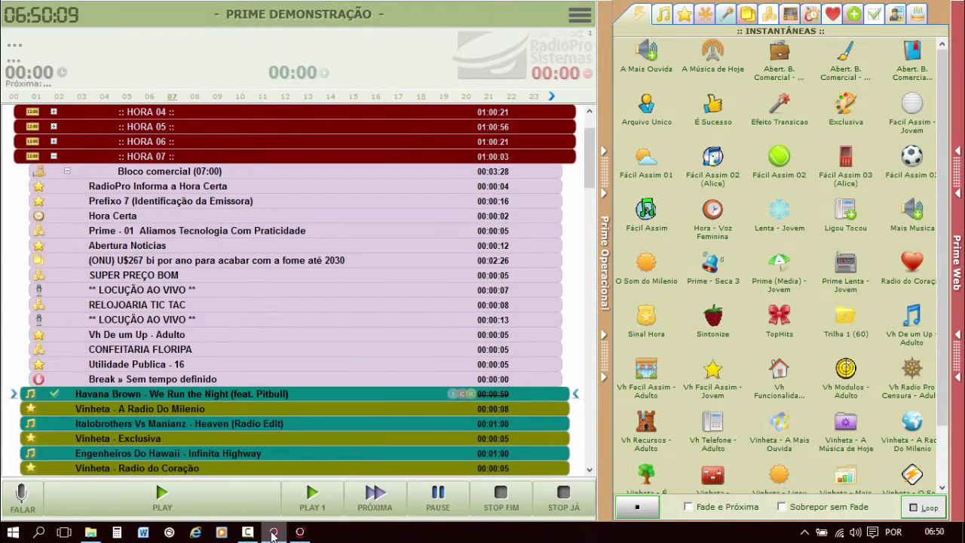
{"action": "left_click", "coordinate": [603, 104]}
{"action": "left_click", "coordinate": [943, 75]}
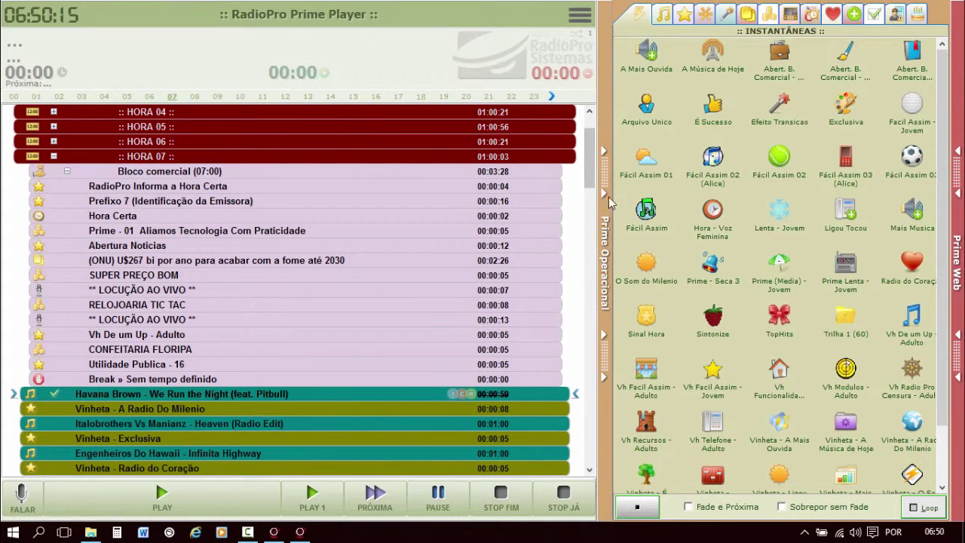
{"action": "left_click", "coordinate": [663, 15]}
{"action": "left_click", "coordinate": [684, 15]}
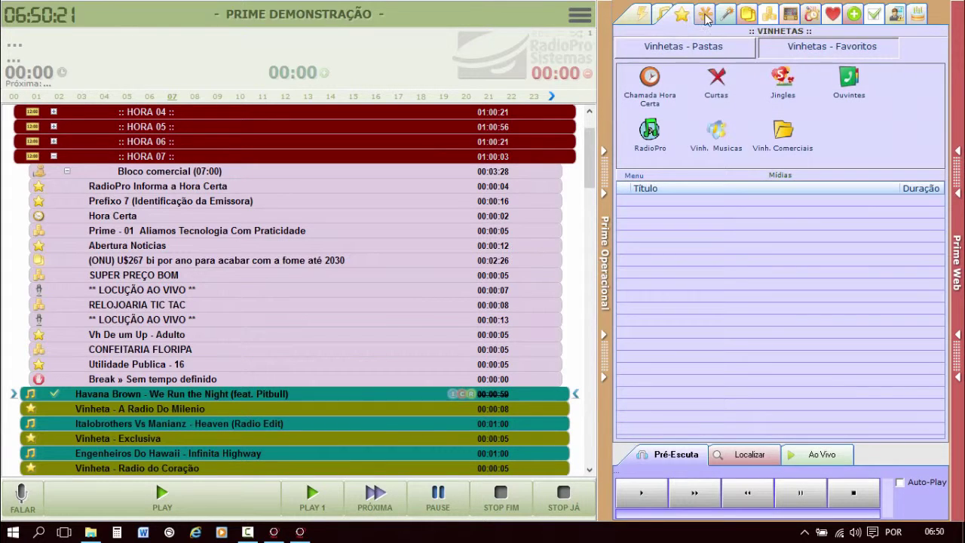
{"action": "left_click", "coordinate": [705, 15]}
{"action": "left_click", "coordinate": [747, 15]}
{"action": "left_click", "coordinate": [748, 15]}
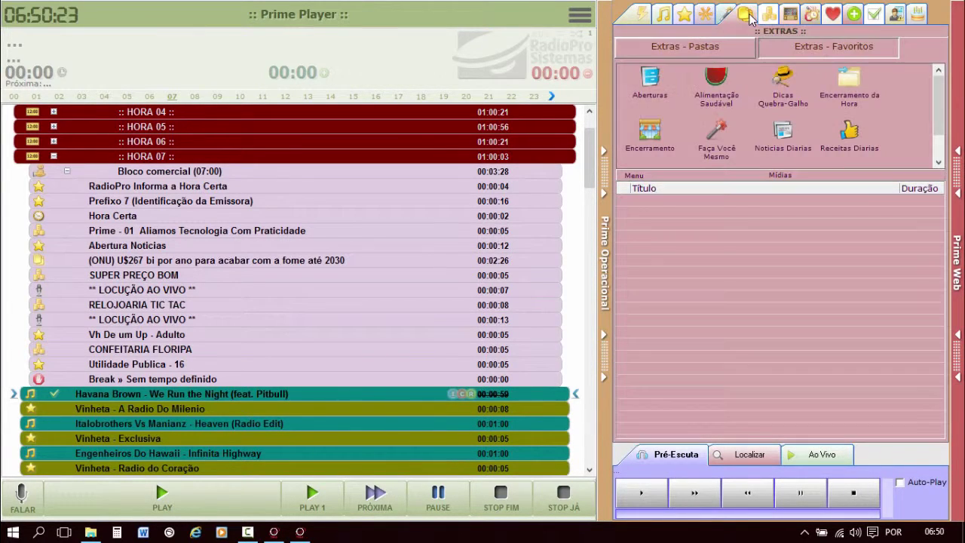
{"action": "left_click", "coordinate": [768, 16]}
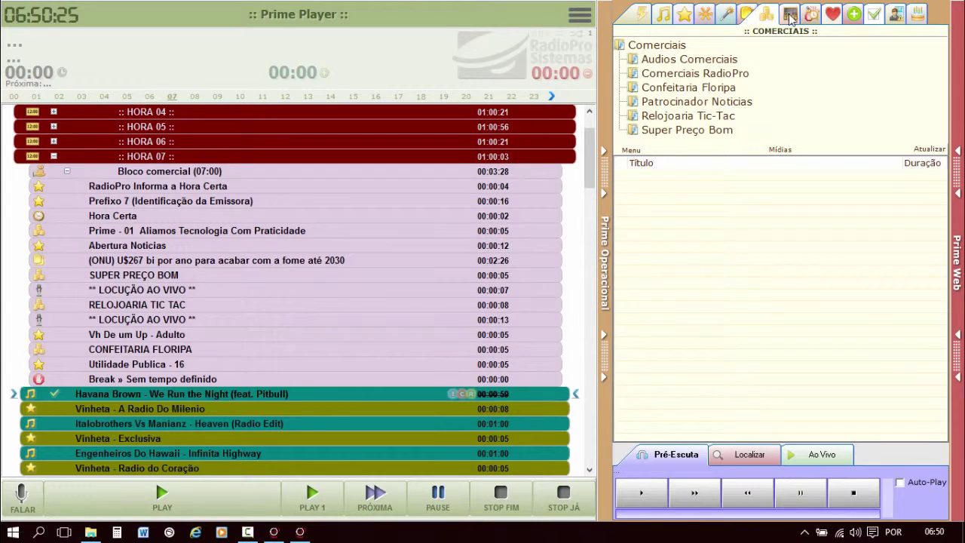
{"action": "left_click", "coordinate": [789, 15]}
{"action": "left_click", "coordinate": [810, 15]}
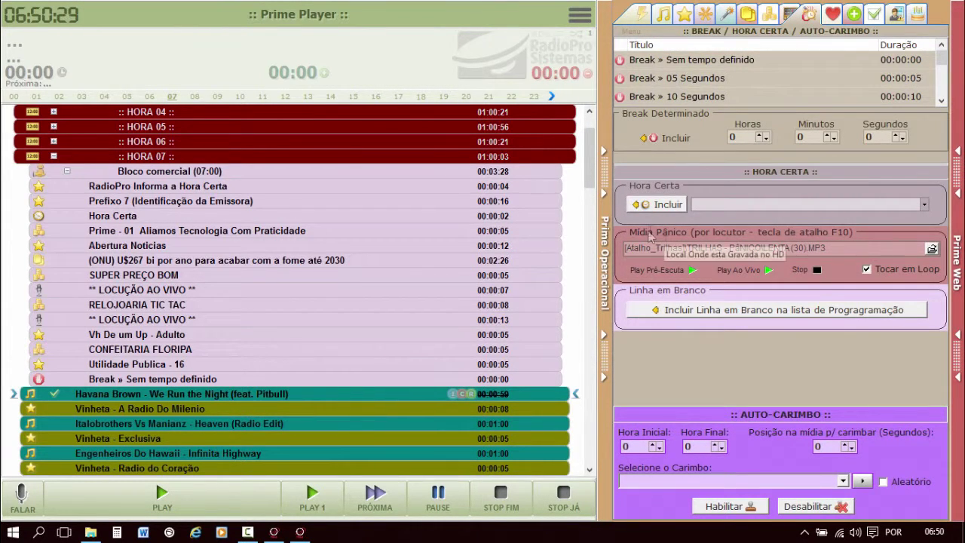
{"action": "left_click", "coordinate": [832, 17]}
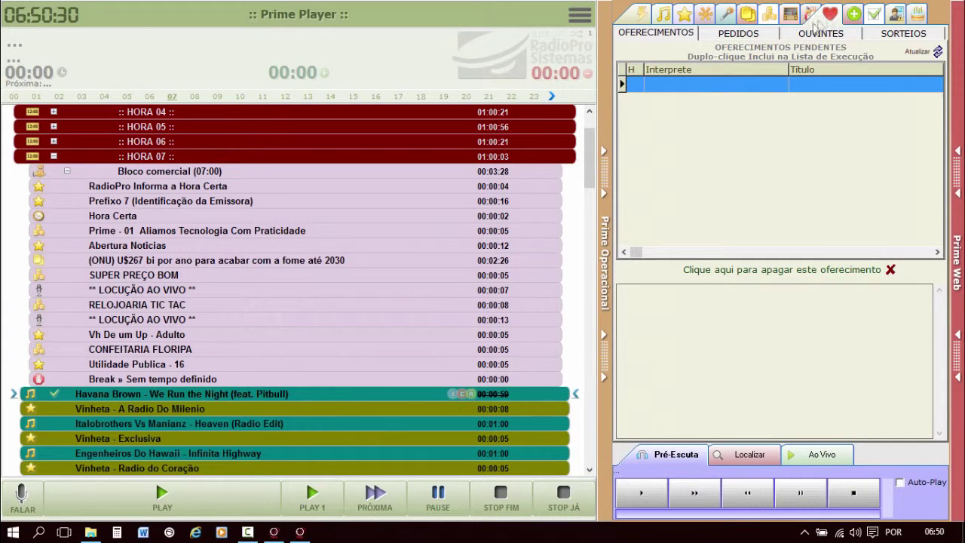
{"action": "left_click", "coordinate": [722, 34]}
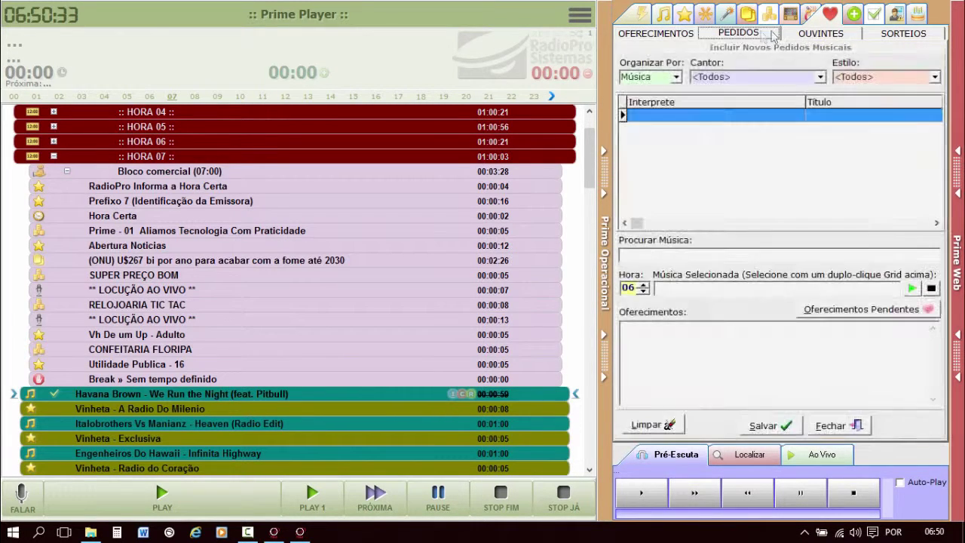
{"action": "left_click", "coordinate": [821, 33]}
{"action": "left_click", "coordinate": [895, 35]}
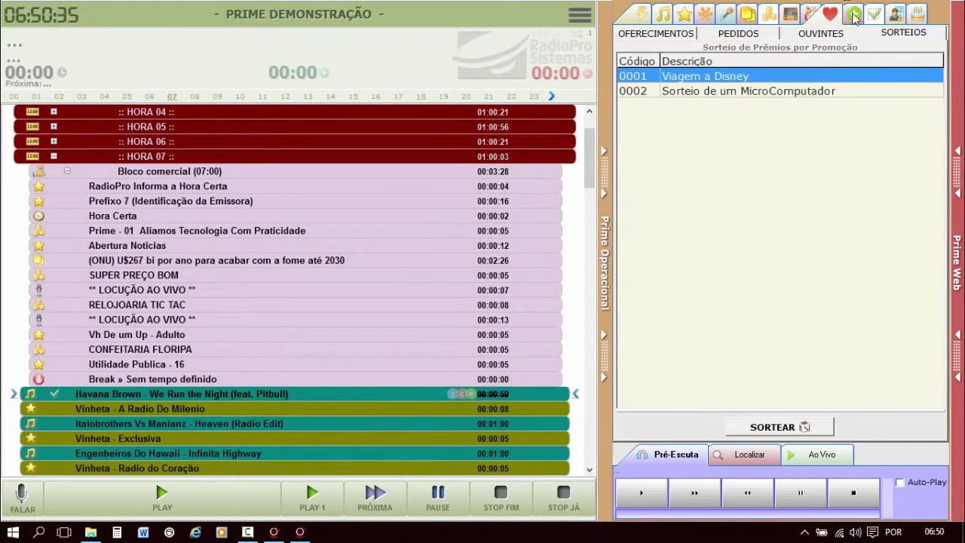
{"action": "left_click", "coordinate": [853, 16]}
{"action": "left_click", "coordinate": [874, 17]}
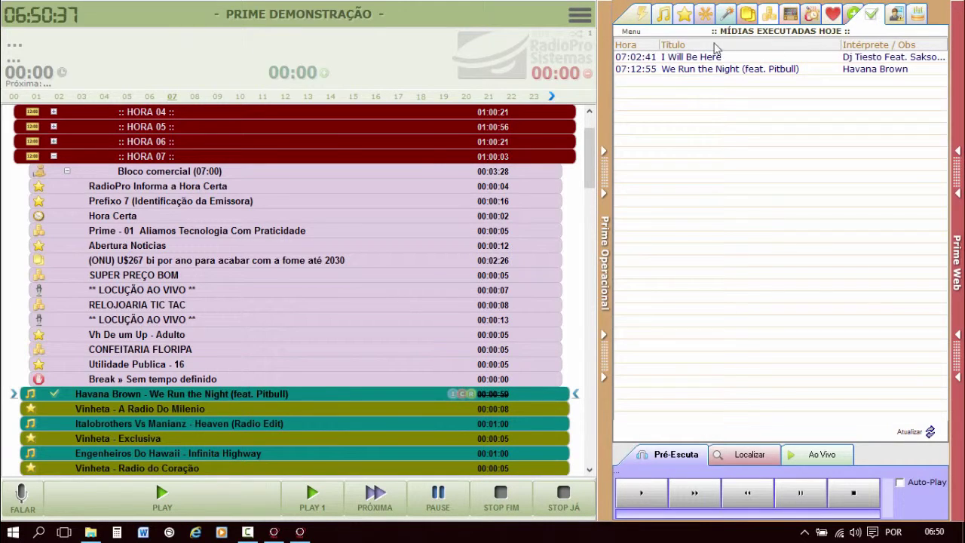
{"action": "left_click", "coordinate": [893, 18]}
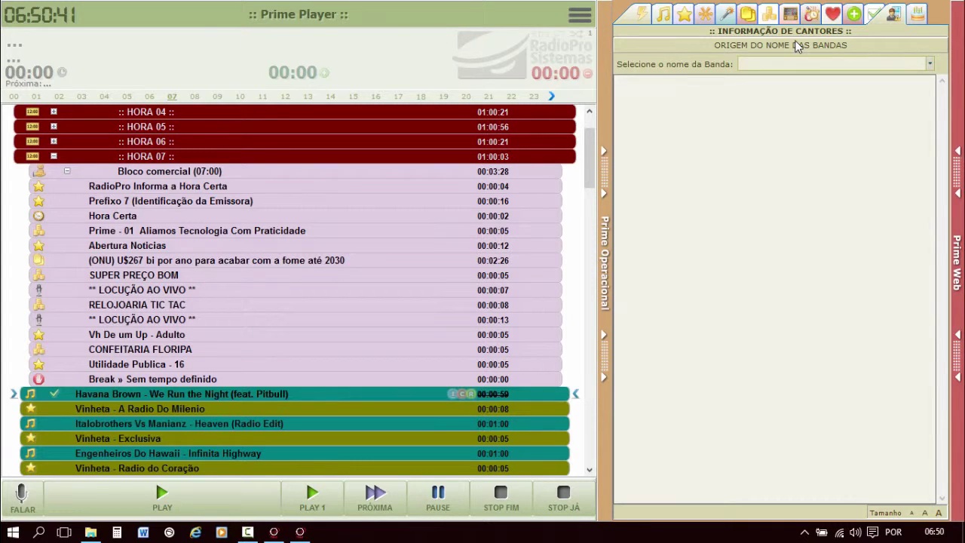
{"action": "left_click", "coordinate": [635, 14]}
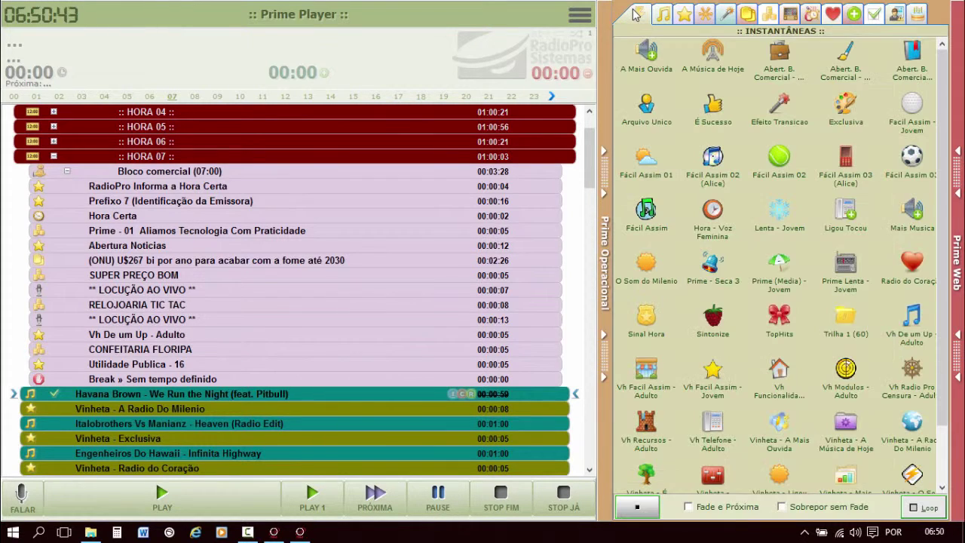
{"action": "left_click", "coordinate": [916, 14]}
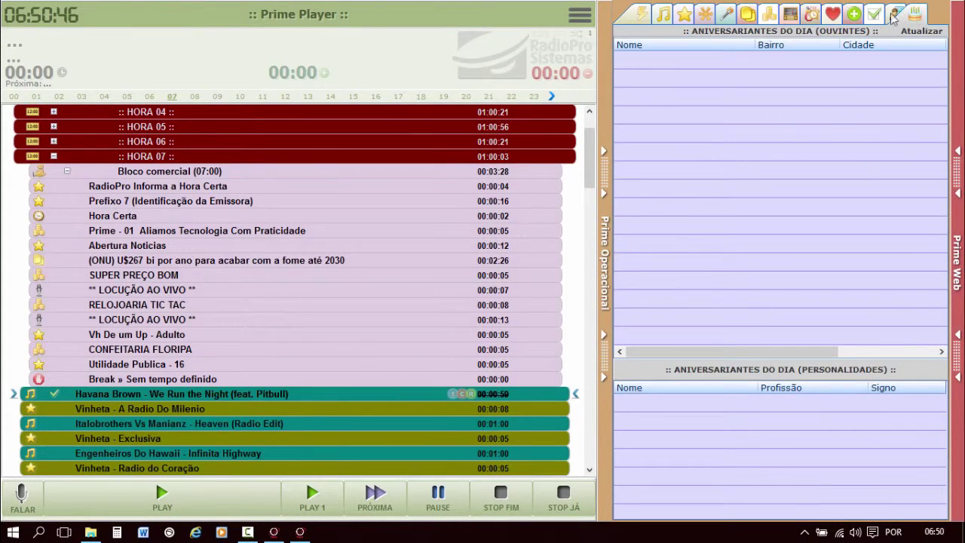
{"action": "left_click", "coordinate": [634, 19]}
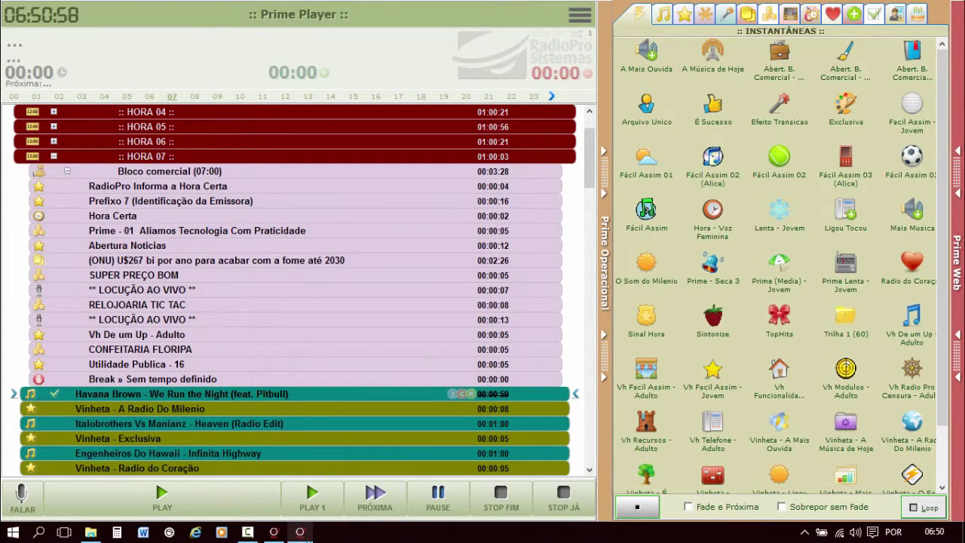
Hide the Extras, Programetes, Oferecimentos, Info Cantores and Músicas Manuais tabs for the user.
{"action": "mouse_move", "coordinate": [284, 537]}
{"action": "left_click", "coordinate": [299, 532]}
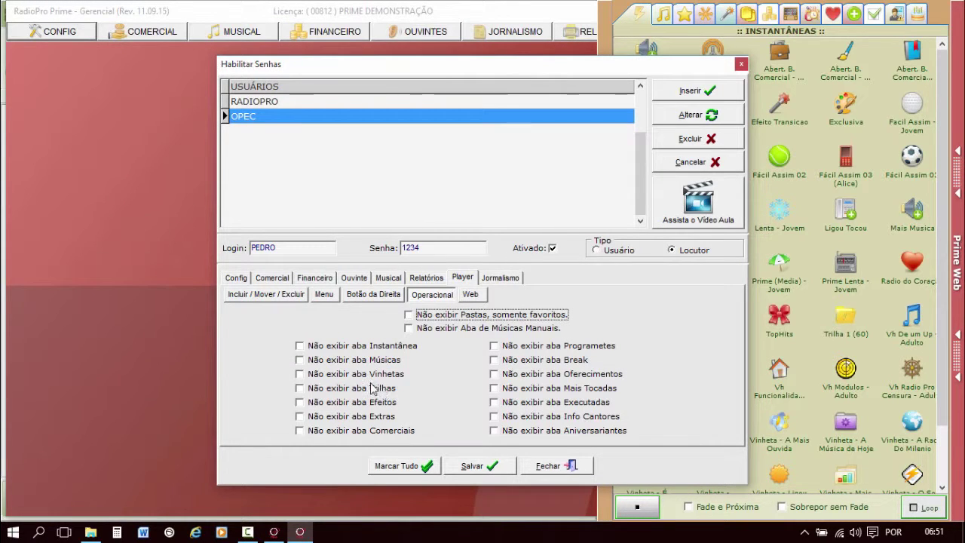
{"action": "left_click", "coordinate": [343, 419]}
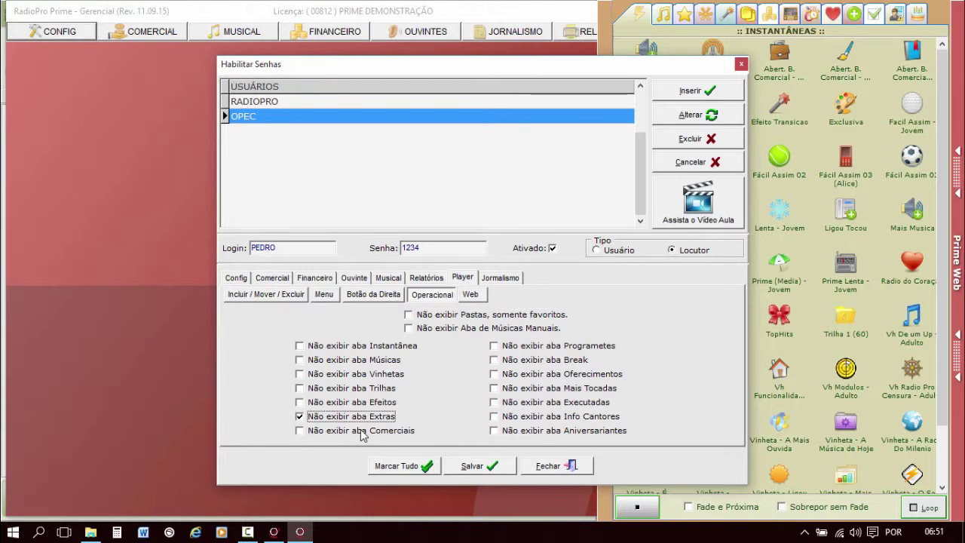
{"action": "left_click", "coordinate": [553, 346]}
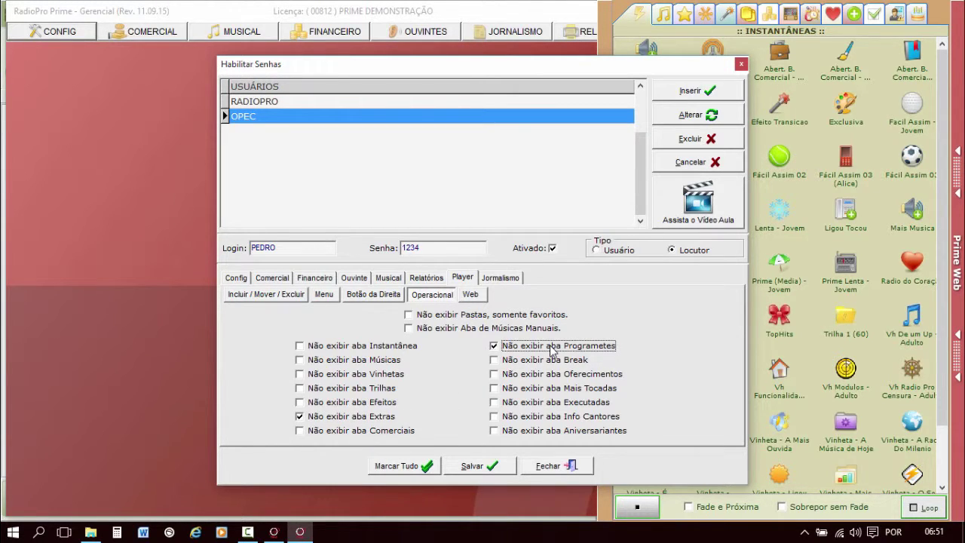
{"action": "left_click", "coordinate": [536, 377]}
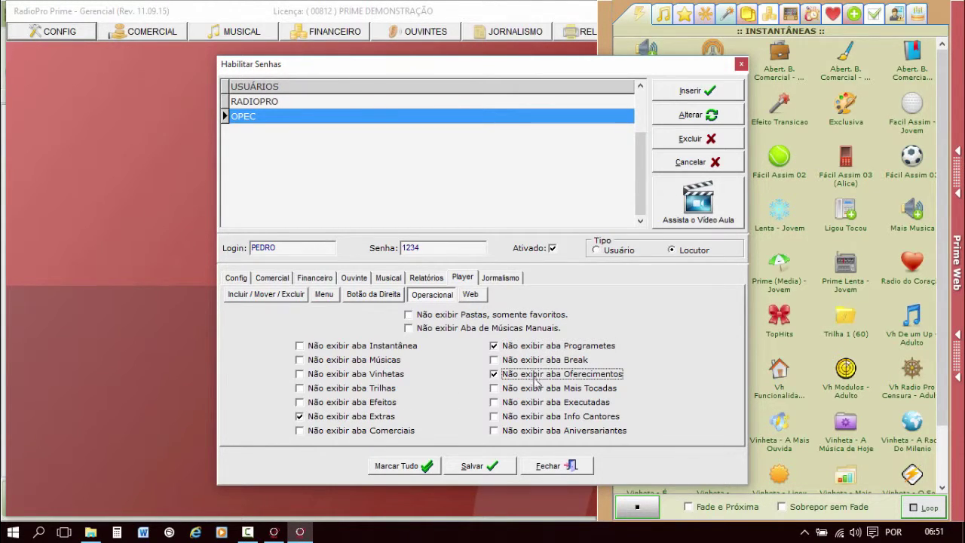
{"action": "left_click", "coordinate": [521, 419]}
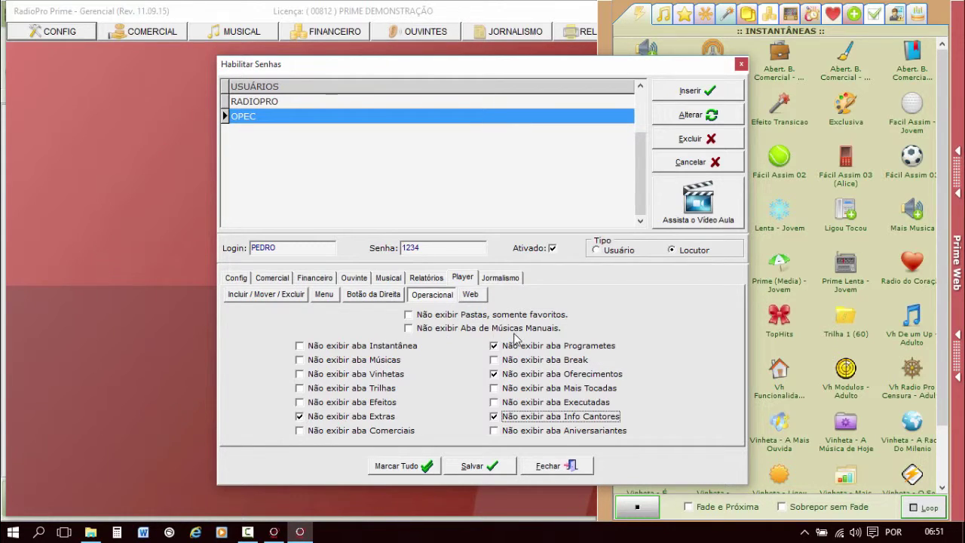
{"action": "left_click", "coordinate": [426, 328]}
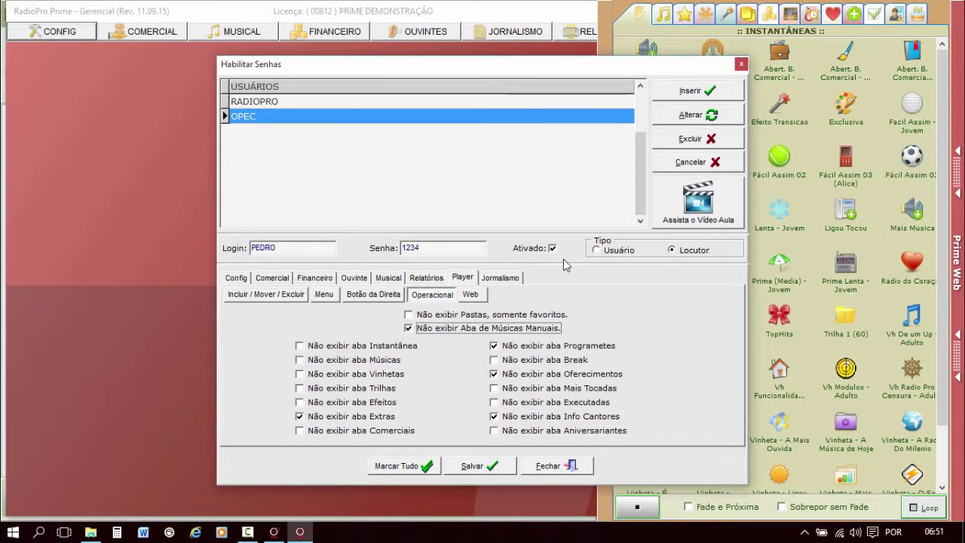
{"action": "left_click", "coordinate": [663, 14]}
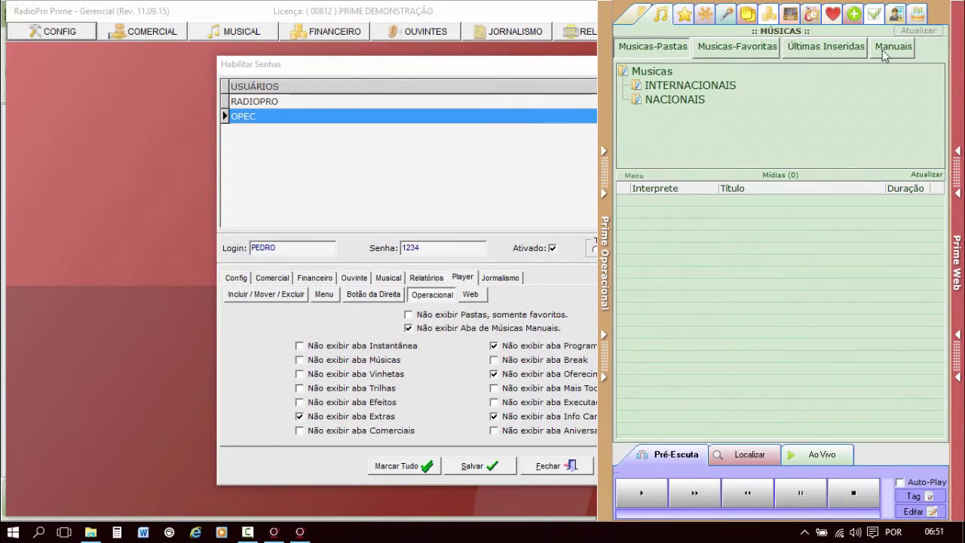
List the AAC folder's songs under Manuais, view the Web tab-hiding options, and return to Prime Player.
{"action": "left_click", "coordinate": [883, 51]}
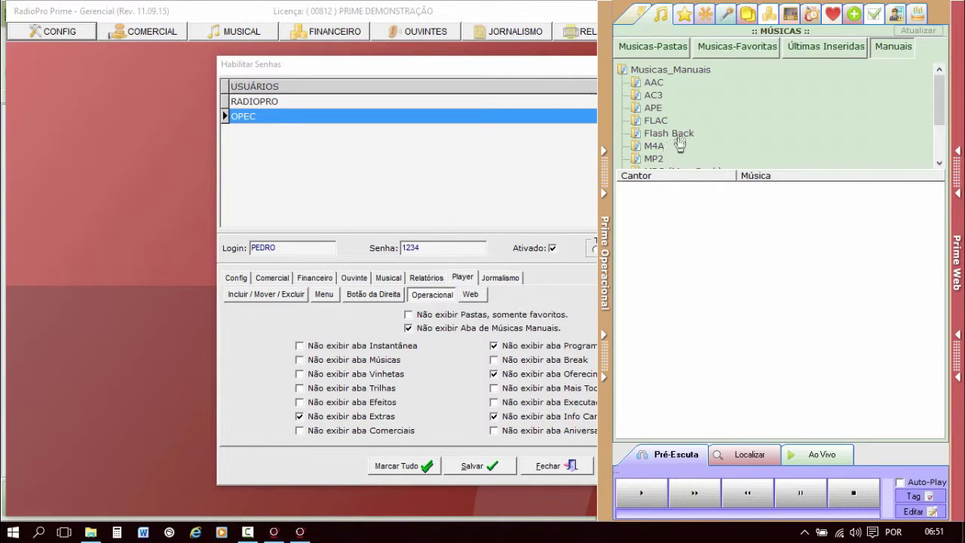
{"action": "left_click", "coordinate": [653, 83]}
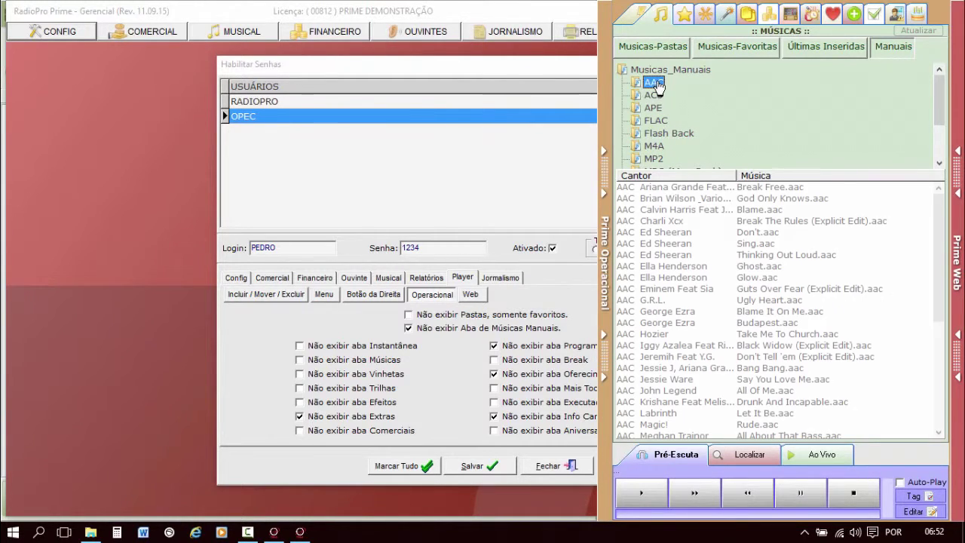
{"action": "left_click", "coordinate": [530, 72]}
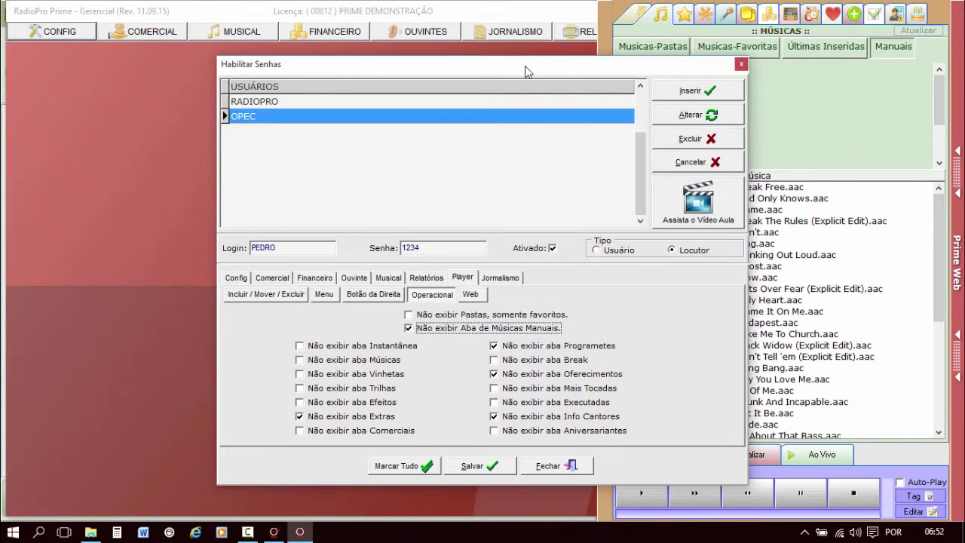
{"action": "left_click", "coordinate": [472, 296]}
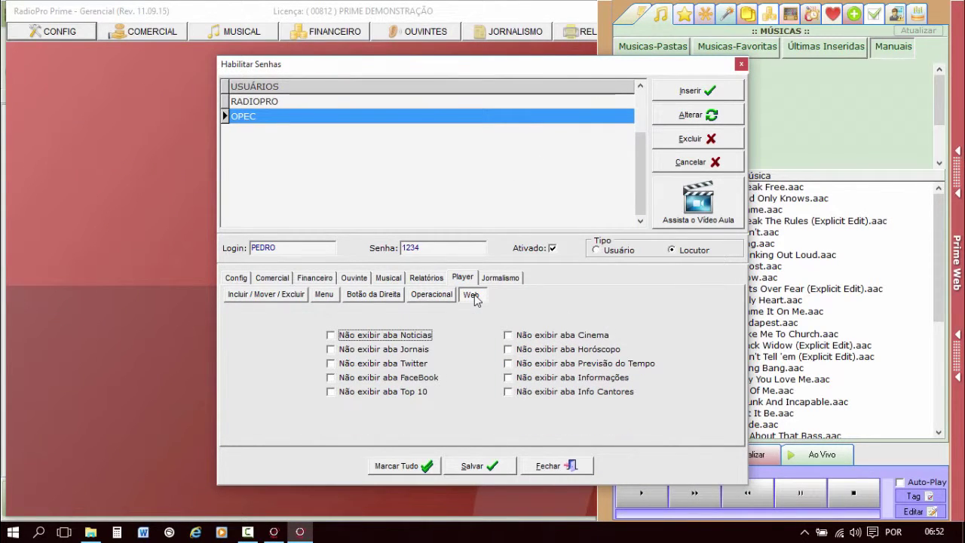
{"action": "left_click", "coordinate": [274, 531]}
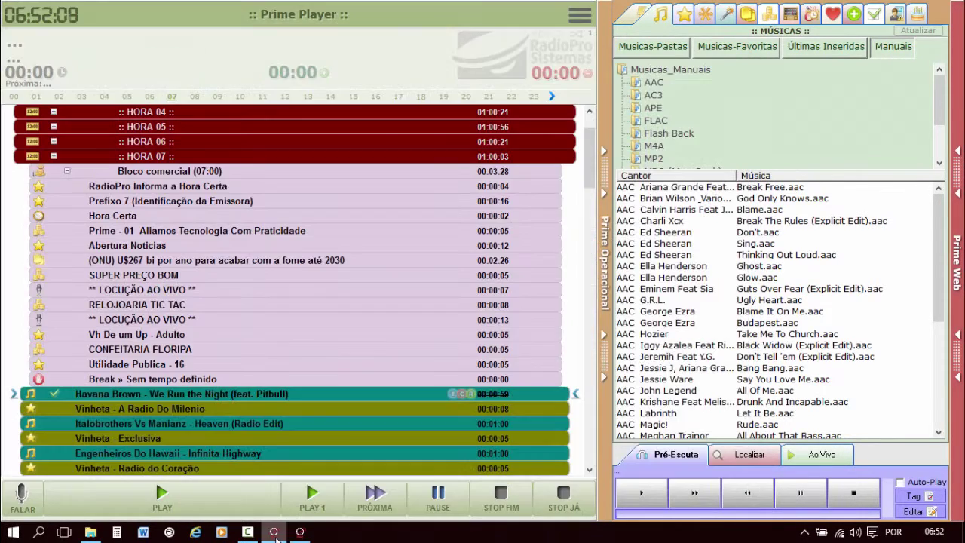
Switch the side panel to Prime Web and browse newspapers, Twitter, Facebook, TOP 10 and cinema pages.
{"action": "left_click", "coordinate": [960, 112]}
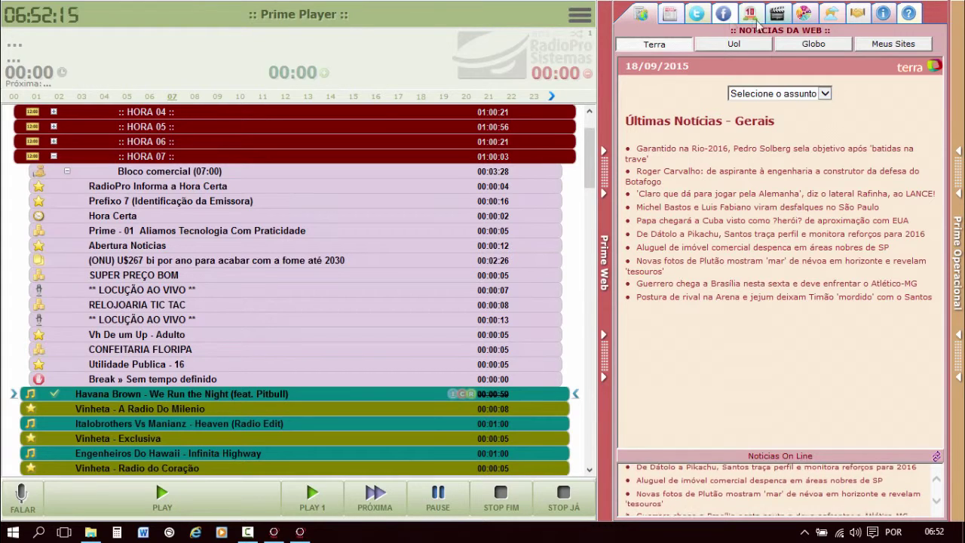
{"action": "left_click", "coordinate": [673, 14]}
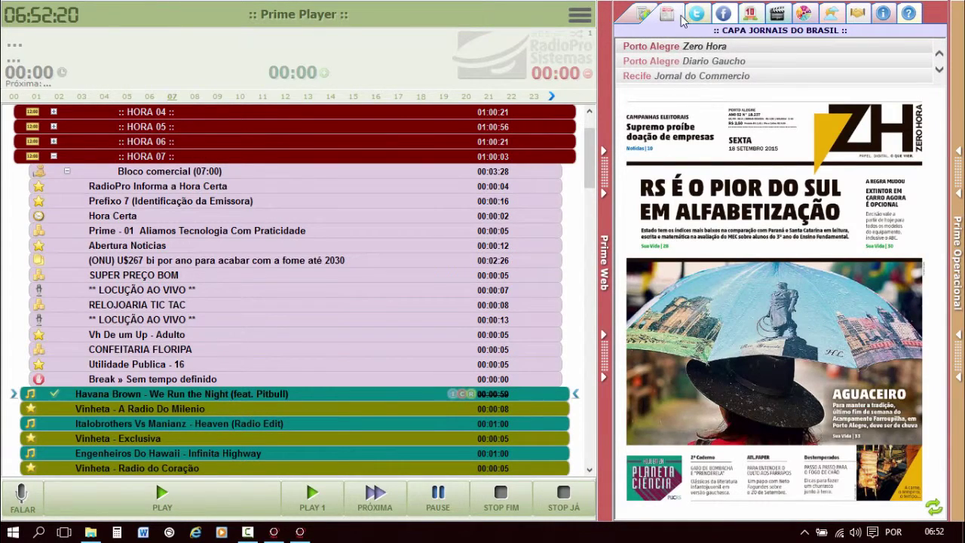
{"action": "left_click", "coordinate": [697, 15]}
{"action": "left_click", "coordinate": [723, 14]}
{"action": "left_click", "coordinate": [748, 14]}
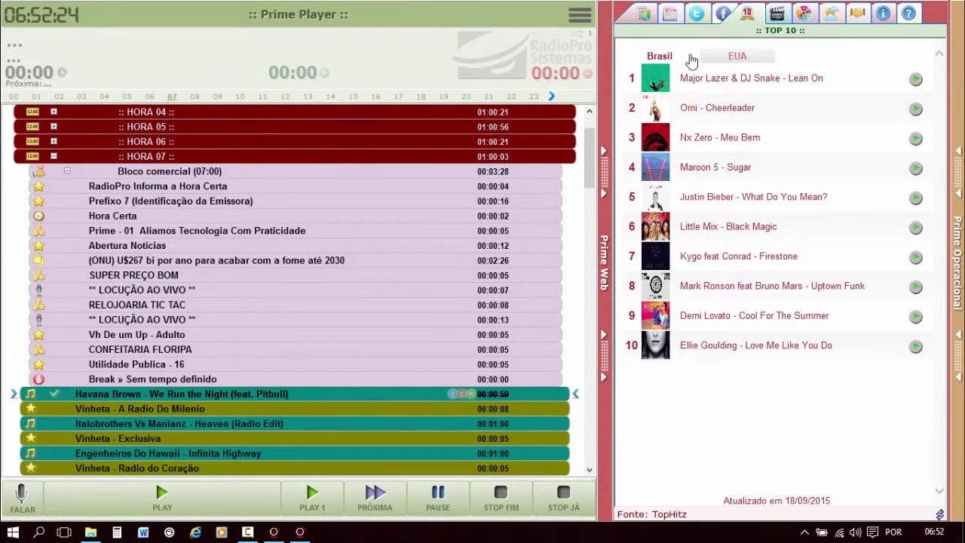
{"action": "left_click", "coordinate": [776, 14]}
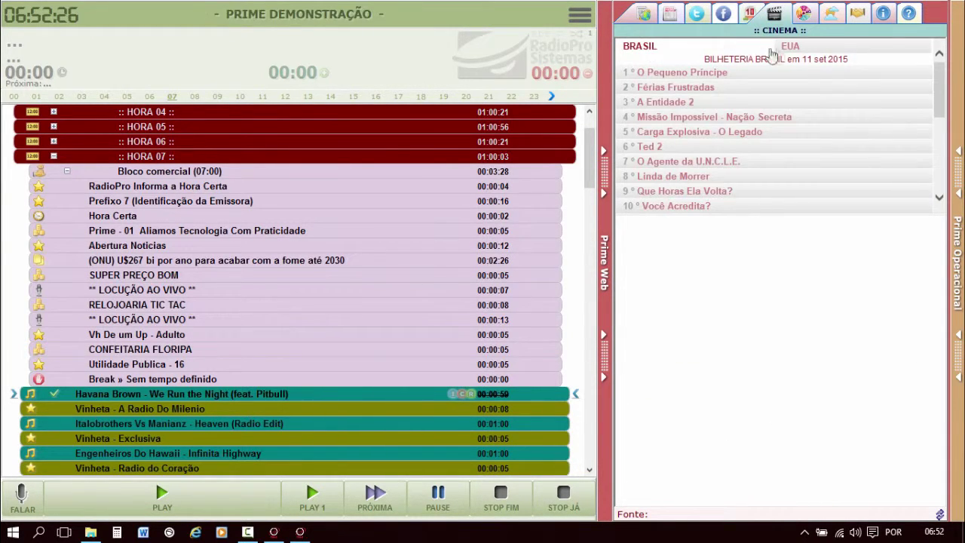
View the weather and update notes, land on Info Cantores, and check a song's context menu.
{"action": "left_click", "coordinate": [829, 14]}
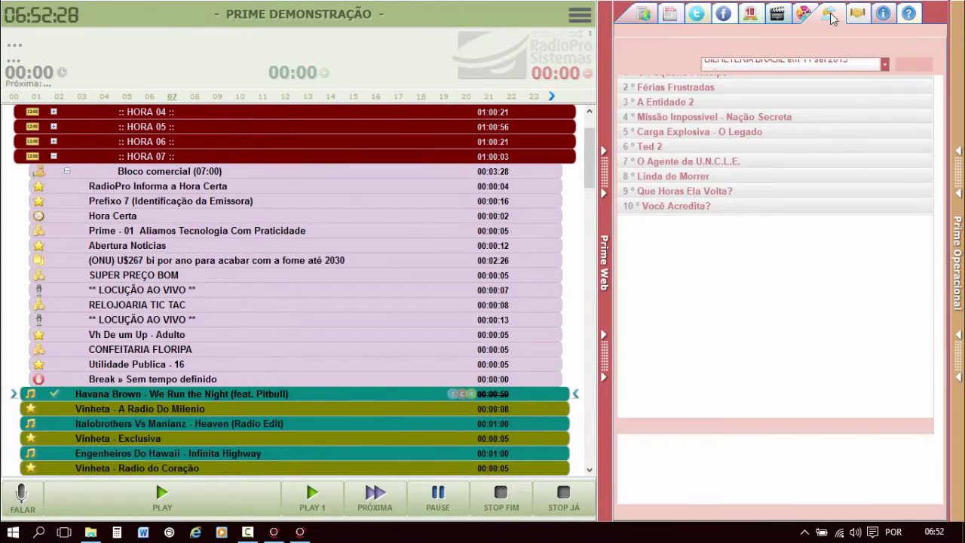
{"action": "left_click", "coordinate": [856, 16]}
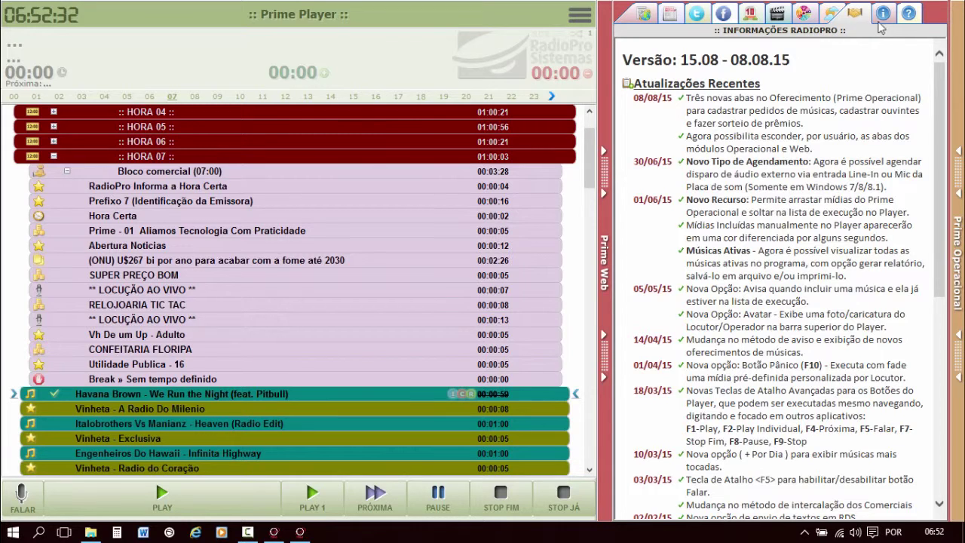
{"action": "left_click", "coordinate": [884, 16]}
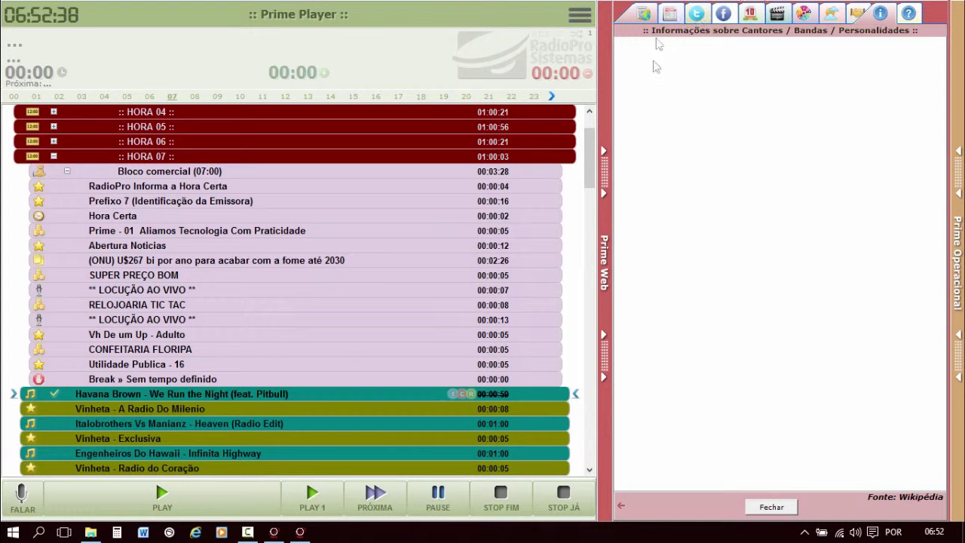
{"action": "right_click", "coordinate": [183, 394]}
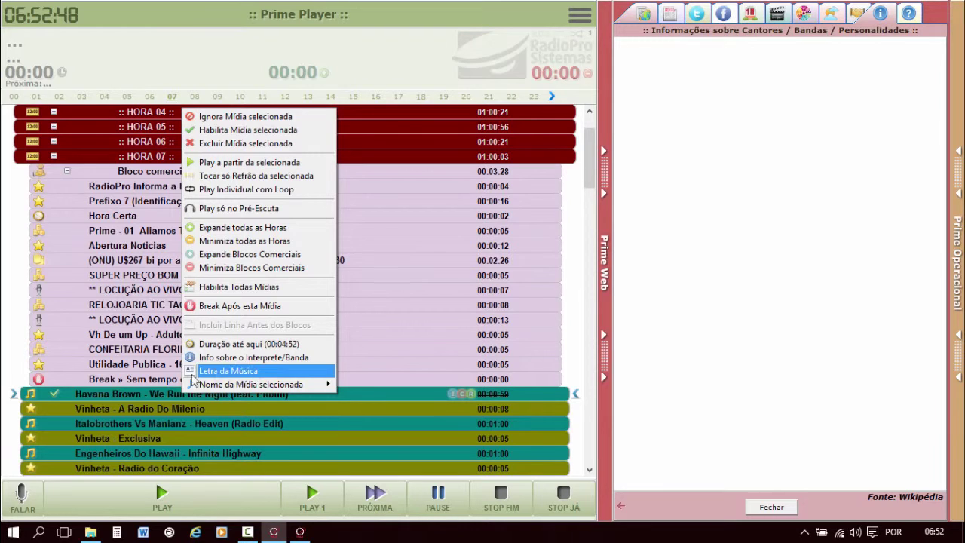
{"action": "left_click", "coordinate": [153, 392]}
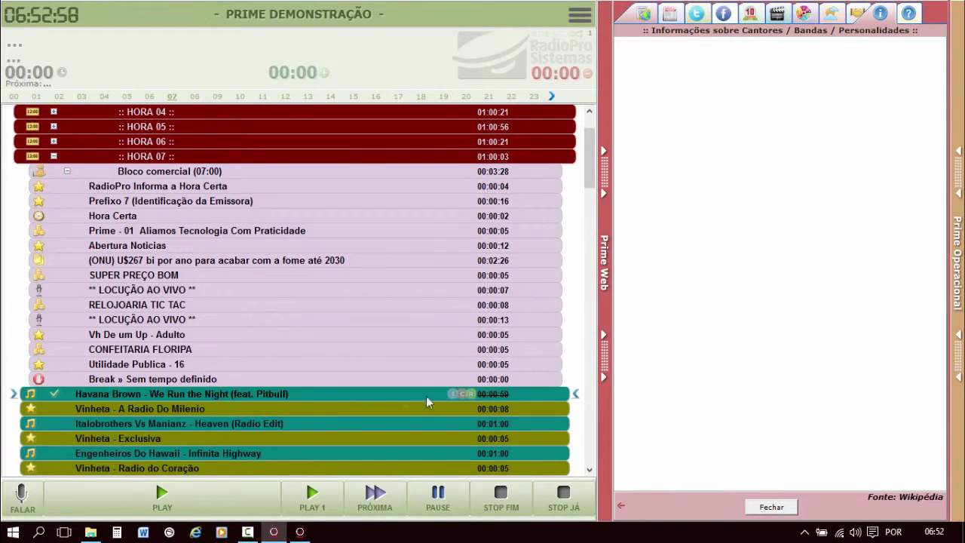
On the Player > Web restrictions, hide the Twitter, FaceBook, Horóscopo and Info Cantores tabs for the user.
{"action": "left_click", "coordinate": [300, 531]}
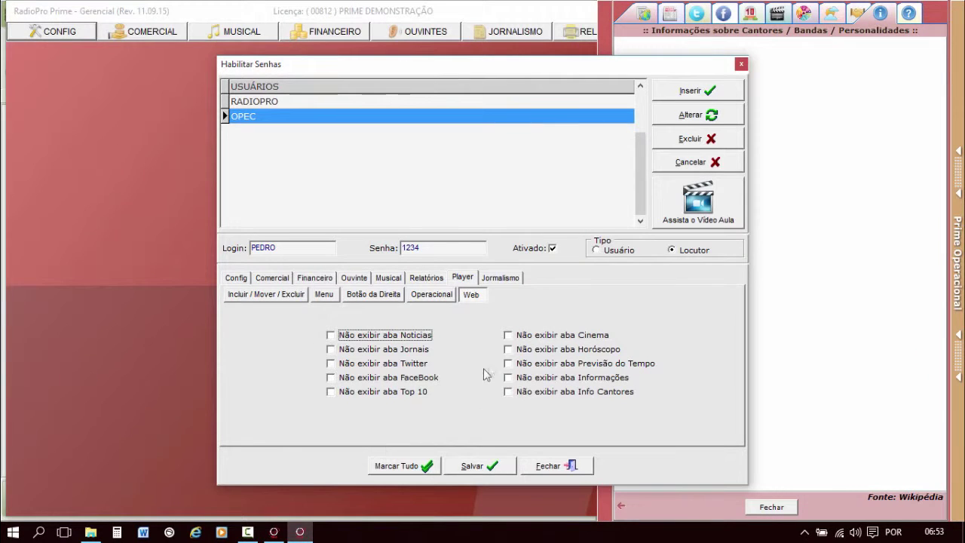
{"action": "left_click", "coordinate": [470, 296]}
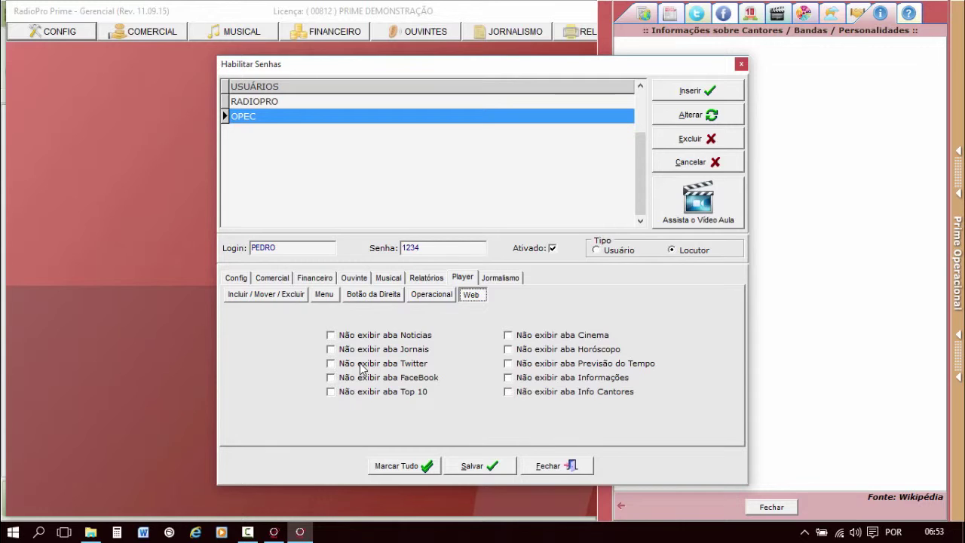
{"action": "left_click", "coordinate": [361, 365]}
{"action": "left_click", "coordinate": [385, 379]}
{"action": "left_click", "coordinate": [509, 349]}
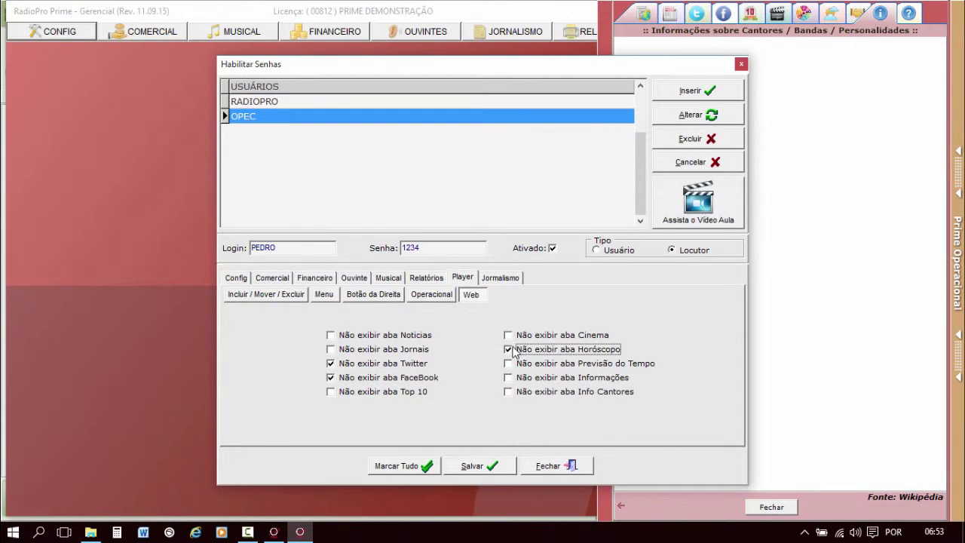
{"action": "left_click", "coordinate": [553, 394]}
{"action": "left_click", "coordinate": [860, 16]}
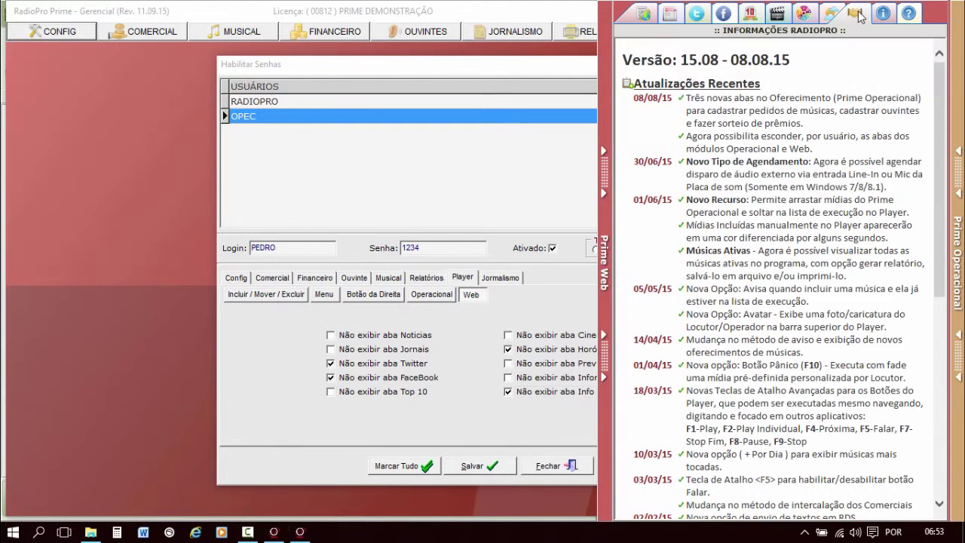
{"action": "left_click", "coordinate": [885, 16]}
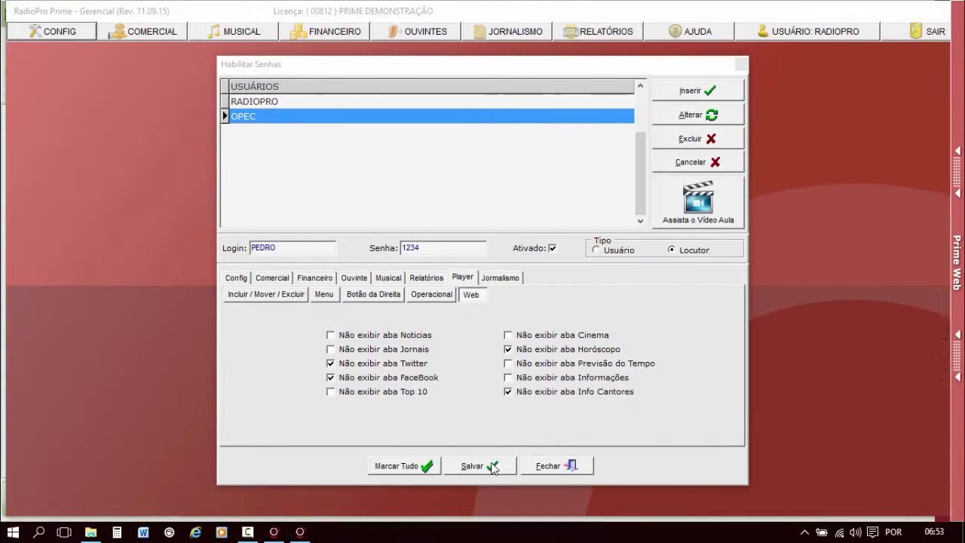
Save the user's permissions, close Habilitar Senhas, and return to Prime Player.
{"action": "left_click", "coordinate": [494, 466]}
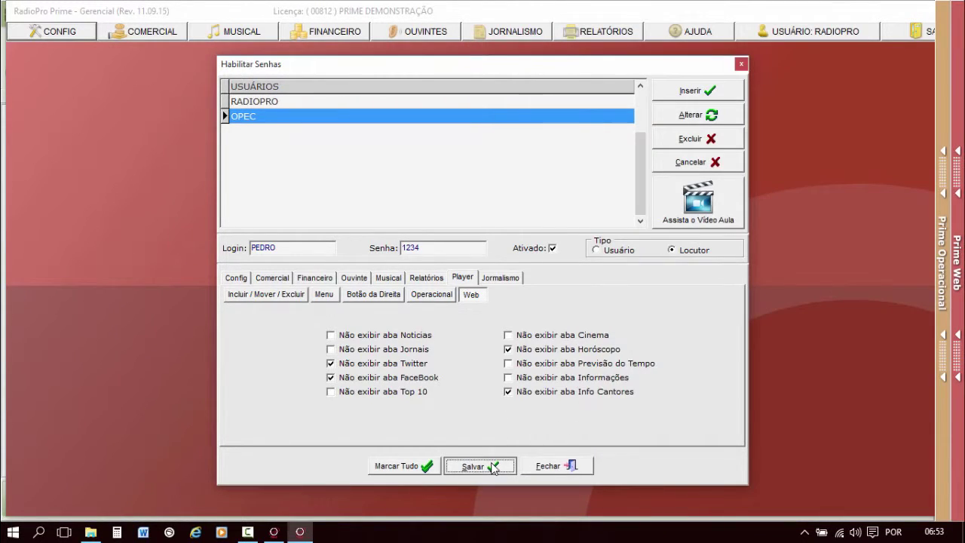
{"action": "left_click", "coordinate": [740, 64]}
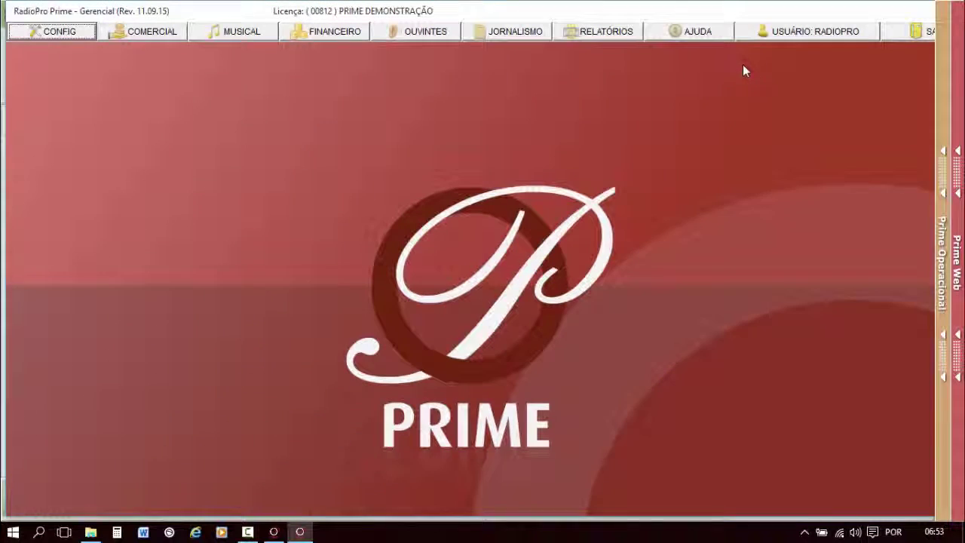
{"action": "left_click", "coordinate": [274, 531]}
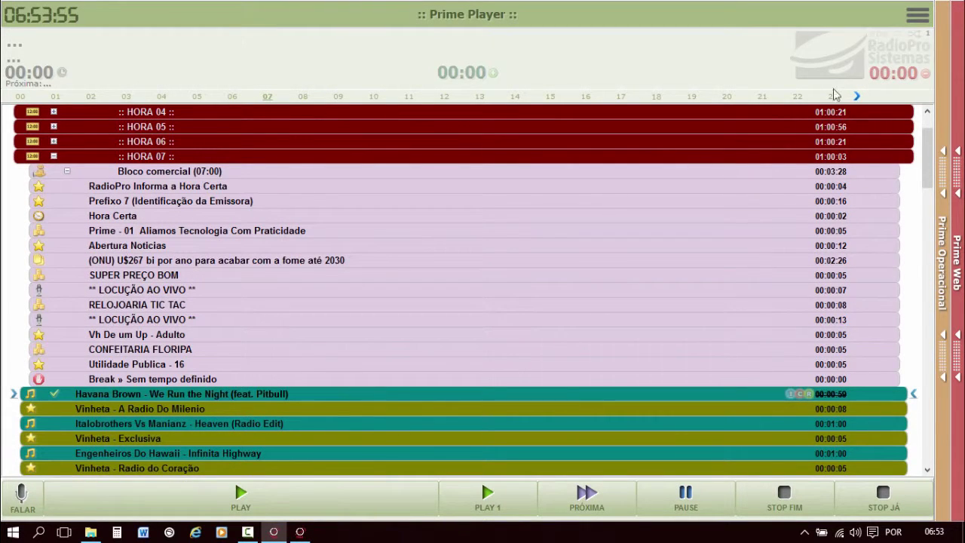
Close Prime Player via Fechar o Sistema, relaunch it, and enter the announcer's login name and password.
{"action": "left_click", "coordinate": [916, 15]}
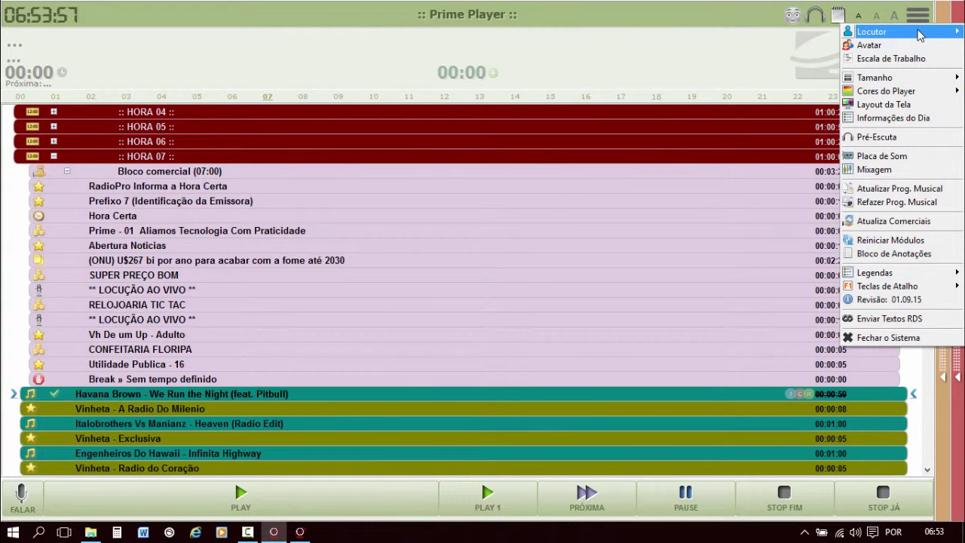
{"action": "mouse_move", "coordinate": [909, 34]}
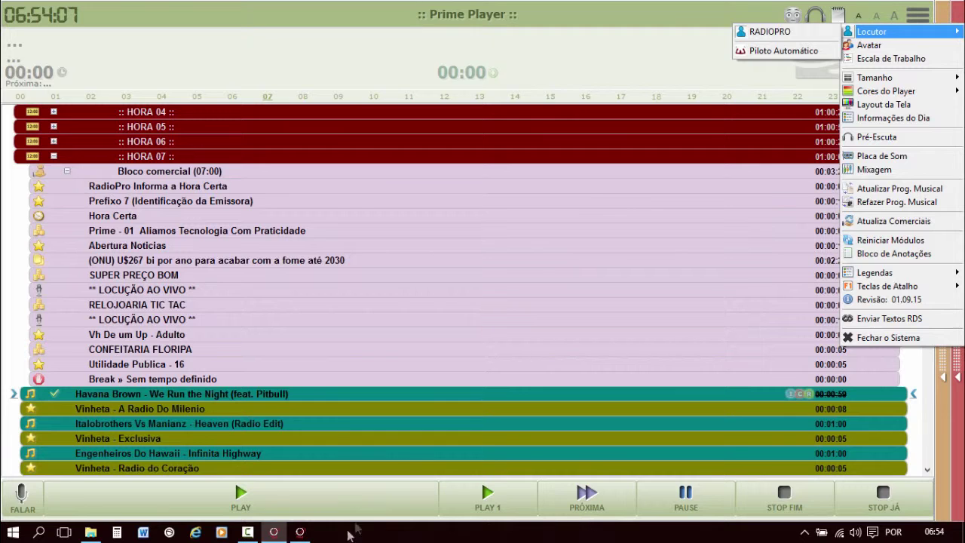
{"action": "left_click", "coordinate": [881, 338]}
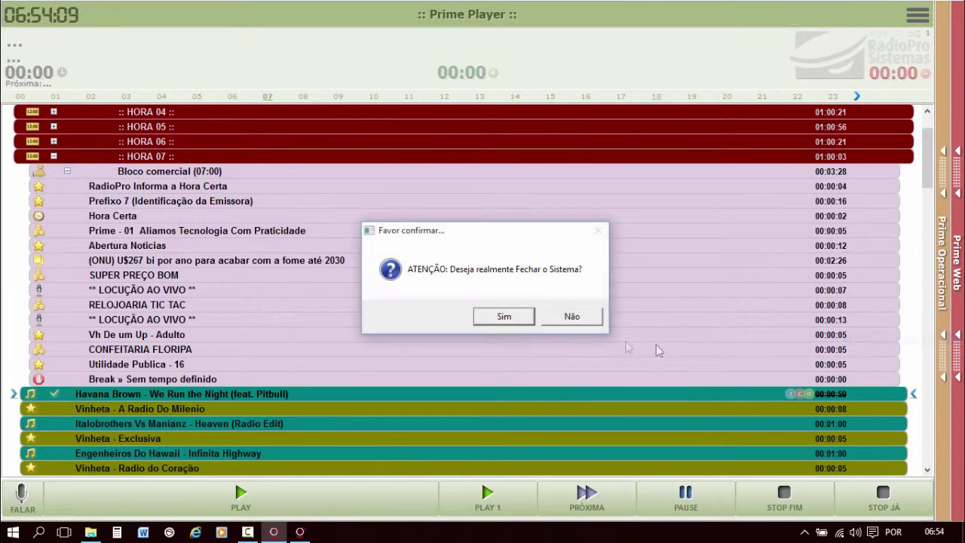
{"action": "left_click", "coordinate": [505, 317]}
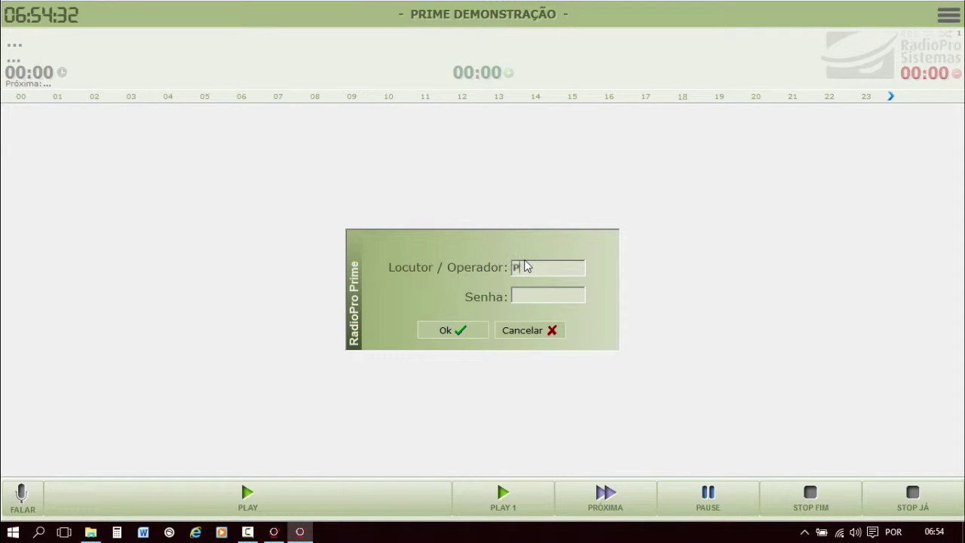
{"action": "left_click", "coordinate": [547, 296]}
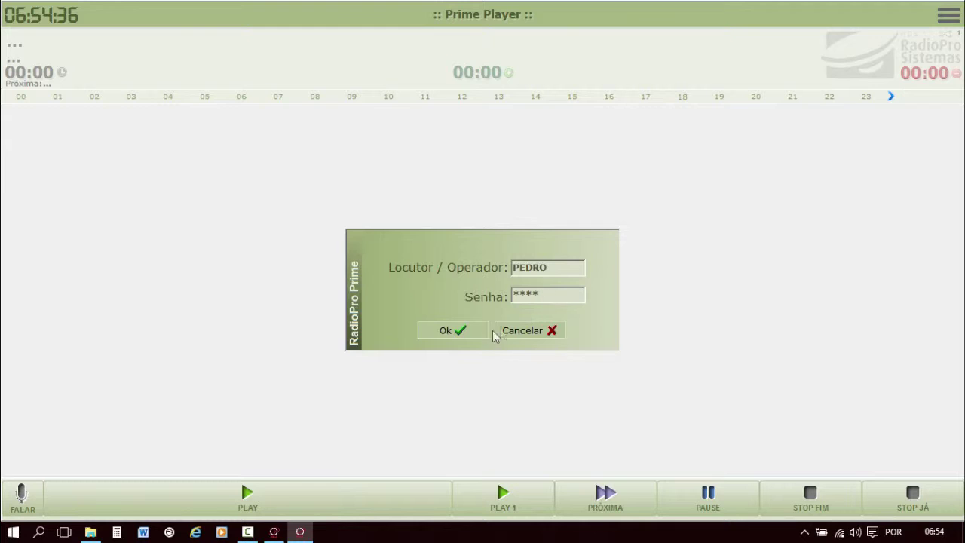
Log into the player as the announcer and switch the player colours to Azul (blue).
{"action": "left_click", "coordinate": [459, 331]}
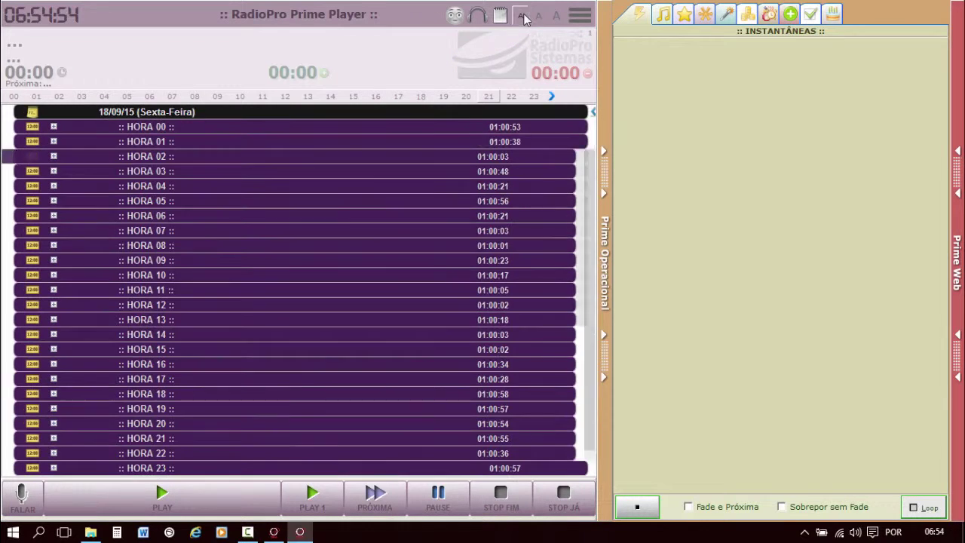
{"action": "left_click", "coordinate": [586, 18]}
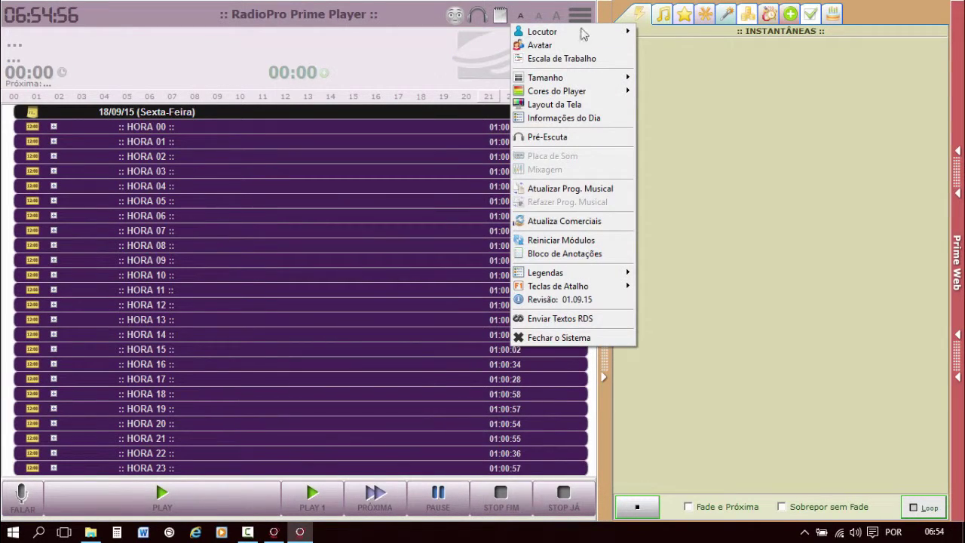
{"action": "mouse_move", "coordinate": [573, 95]}
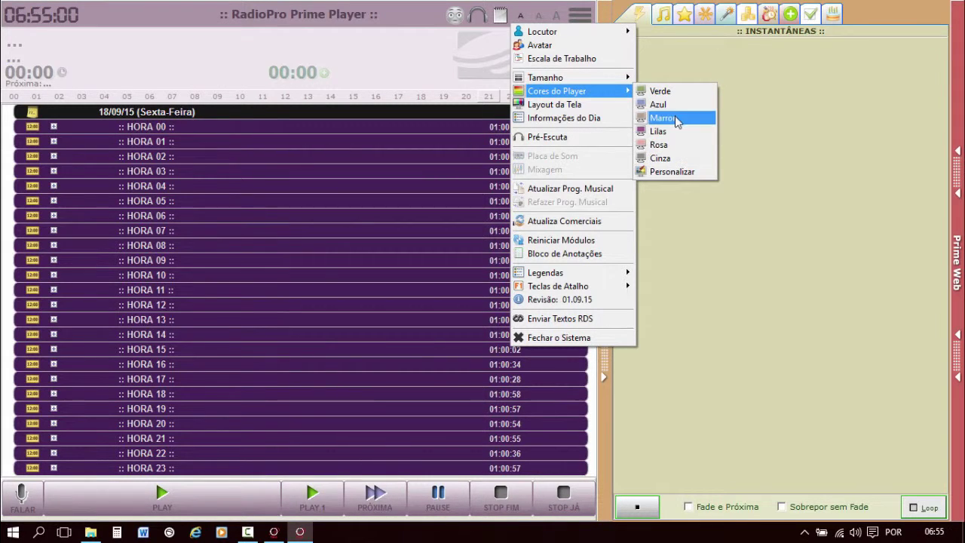
{"action": "left_click", "coordinate": [672, 104]}
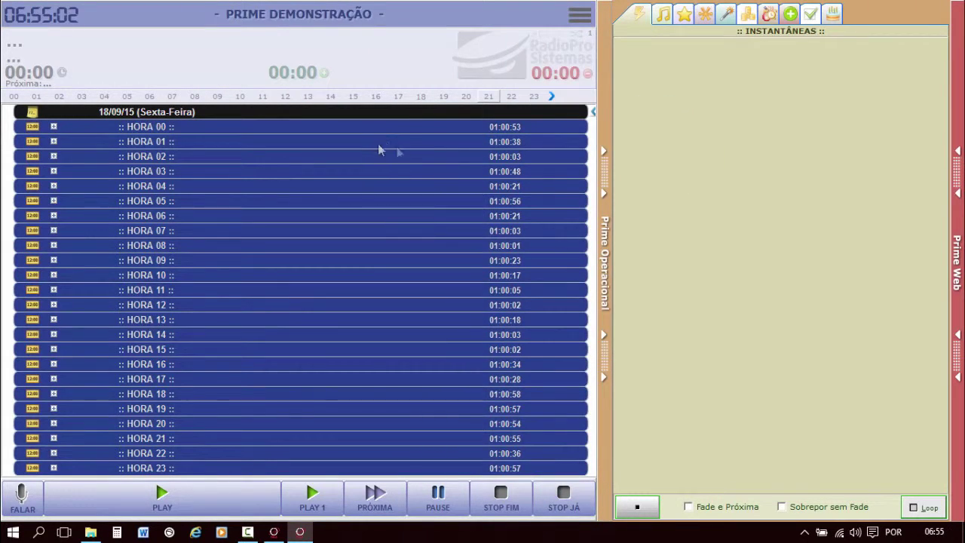
Expand the HORA 00 block and jump the playlist to hour 07.
{"action": "double_click", "coordinate": [384, 131]}
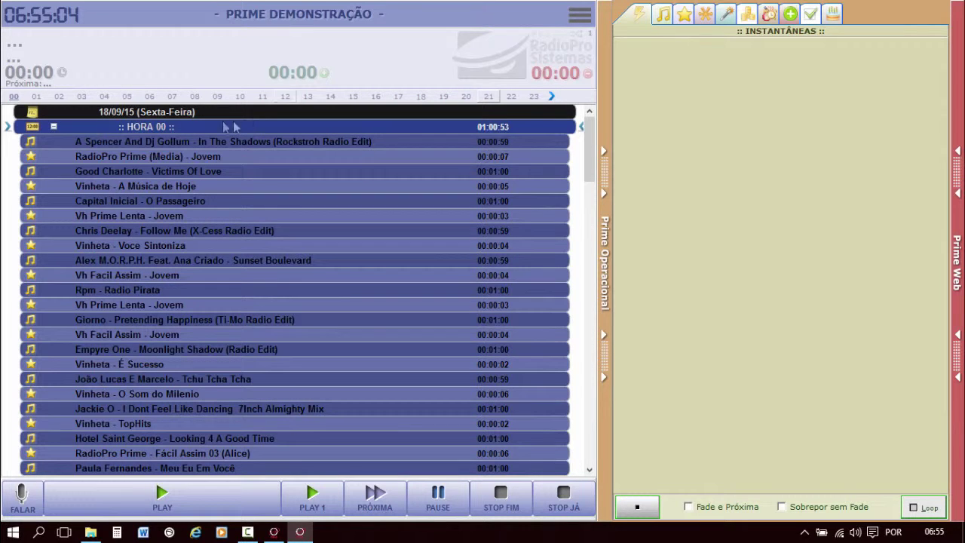
{"action": "left_click", "coordinate": [172, 96]}
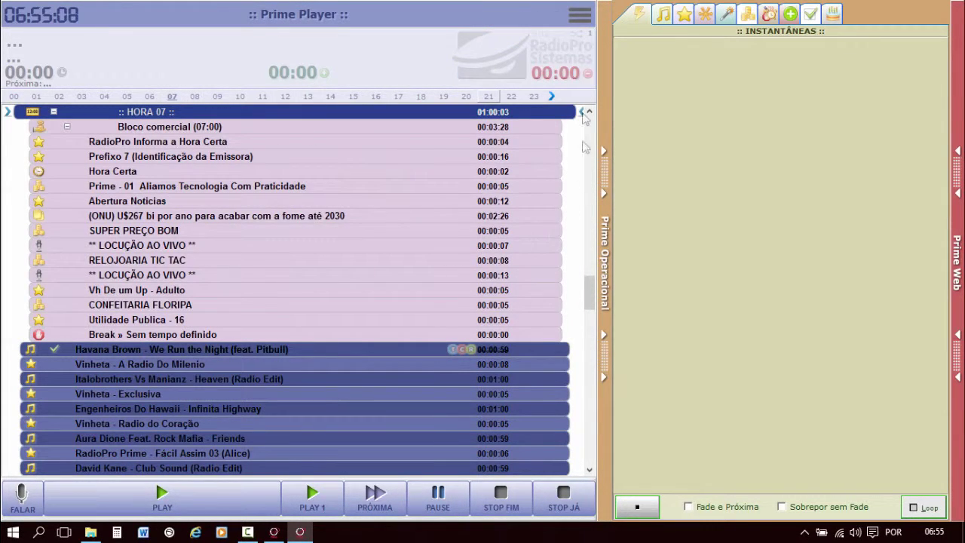
{"action": "left_click", "coordinate": [580, 15]}
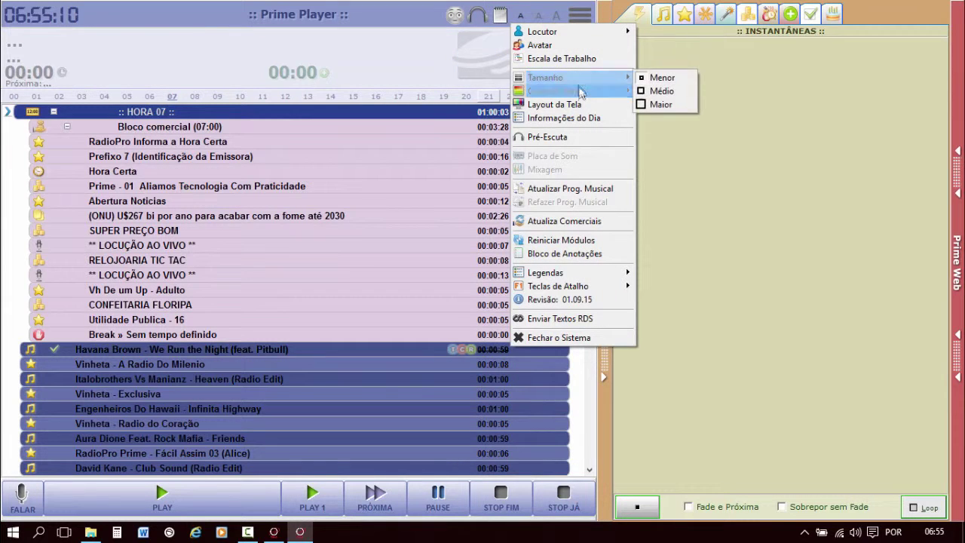
Open the player colour settings for the same announcer and choose a Personalizável scheme.
{"action": "mouse_move", "coordinate": [580, 91]}
{"action": "left_click", "coordinate": [657, 174]}
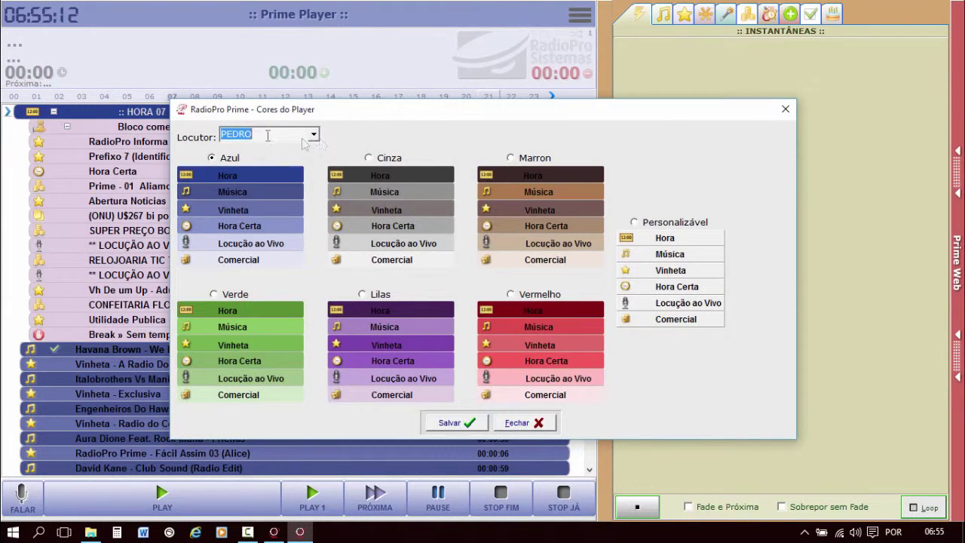
{"action": "left_click", "coordinate": [315, 137]}
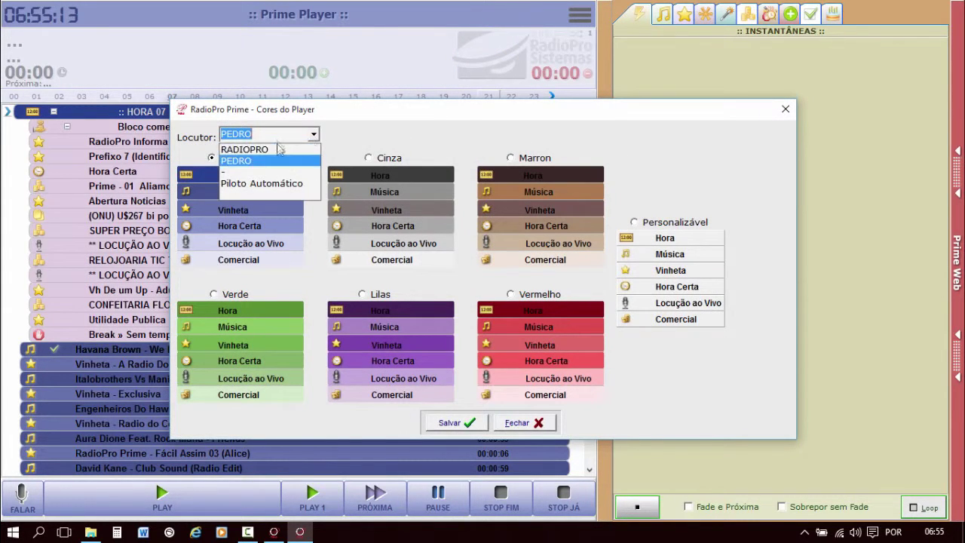
{"action": "left_click", "coordinate": [420, 137]}
{"action": "left_click", "coordinate": [660, 223]}
Make Hora green, Música purple, Vinheta grey, Hora Certa yellow, Locução ao Vivo aqua, and save.
{"action": "left_click", "coordinate": [675, 240]}
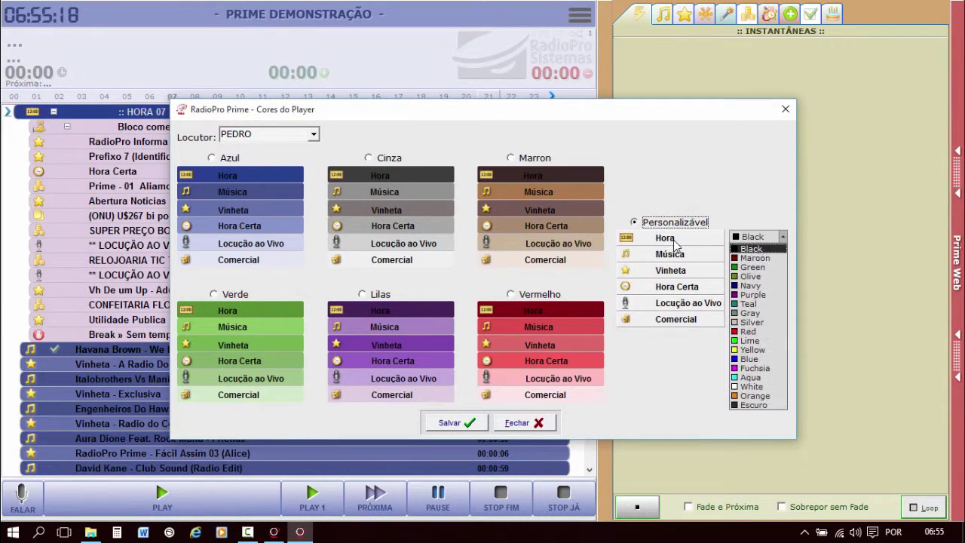
{"action": "left_click", "coordinate": [754, 269]}
{"action": "left_click", "coordinate": [678, 257]}
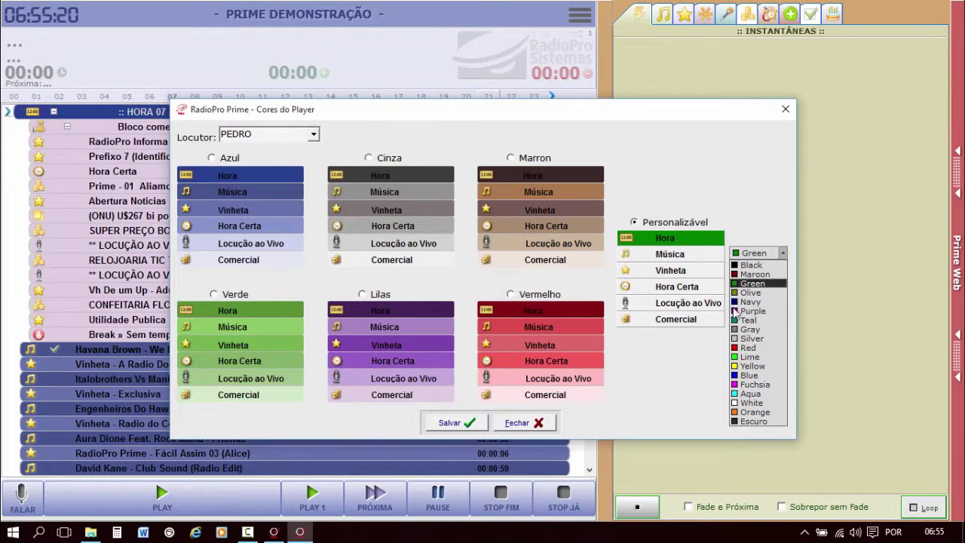
{"action": "left_click", "coordinate": [750, 312]}
{"action": "left_click", "coordinate": [698, 274]}
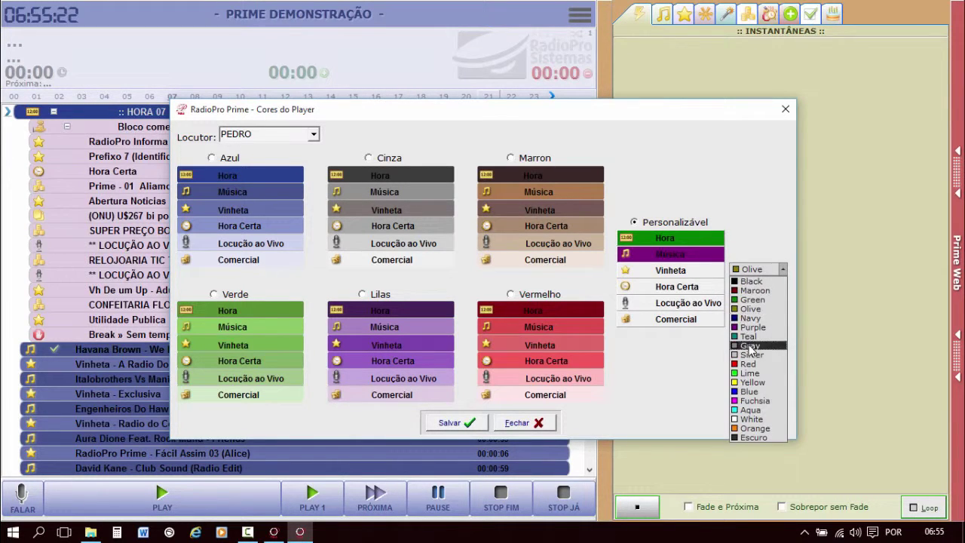
{"action": "left_click", "coordinate": [752, 352]}
{"action": "left_click", "coordinate": [693, 290]}
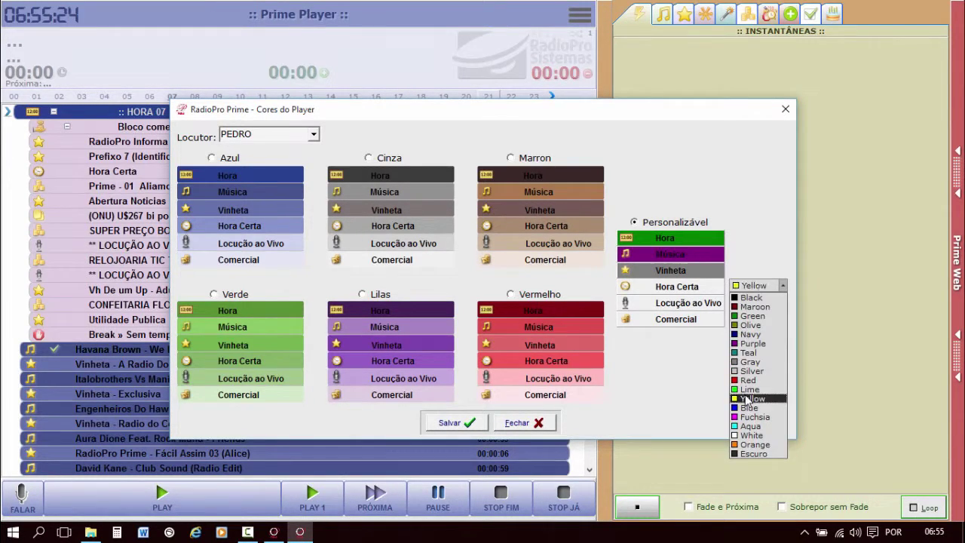
{"action": "left_click", "coordinate": [750, 391]}
{"action": "left_click", "coordinate": [687, 304]}
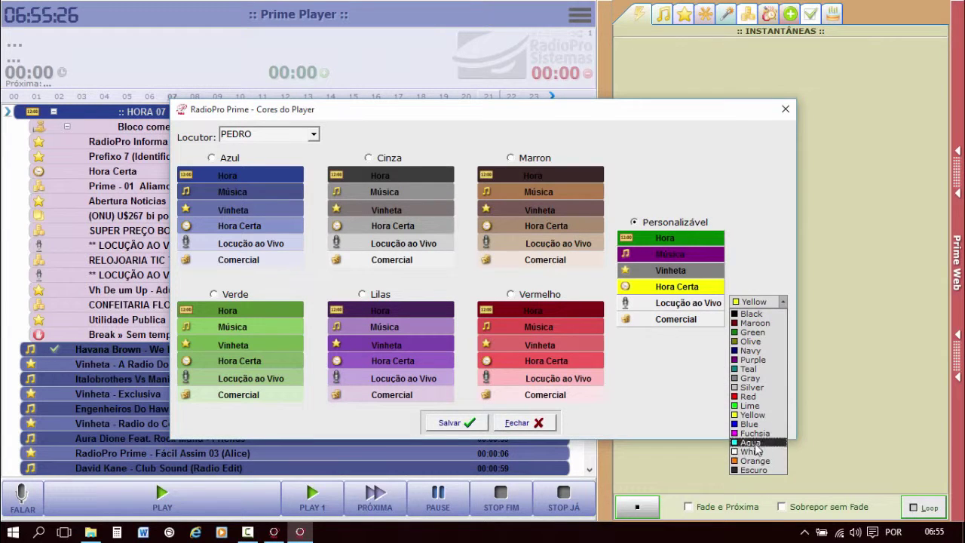
{"action": "left_click", "coordinate": [750, 417]}
{"action": "left_click", "coordinate": [456, 425]}
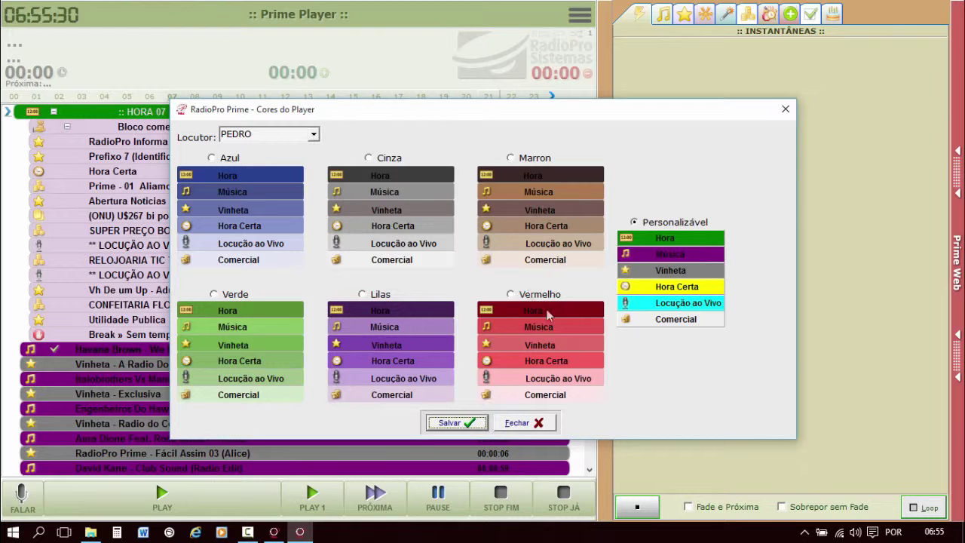
{"action": "left_click", "coordinate": [520, 422]}
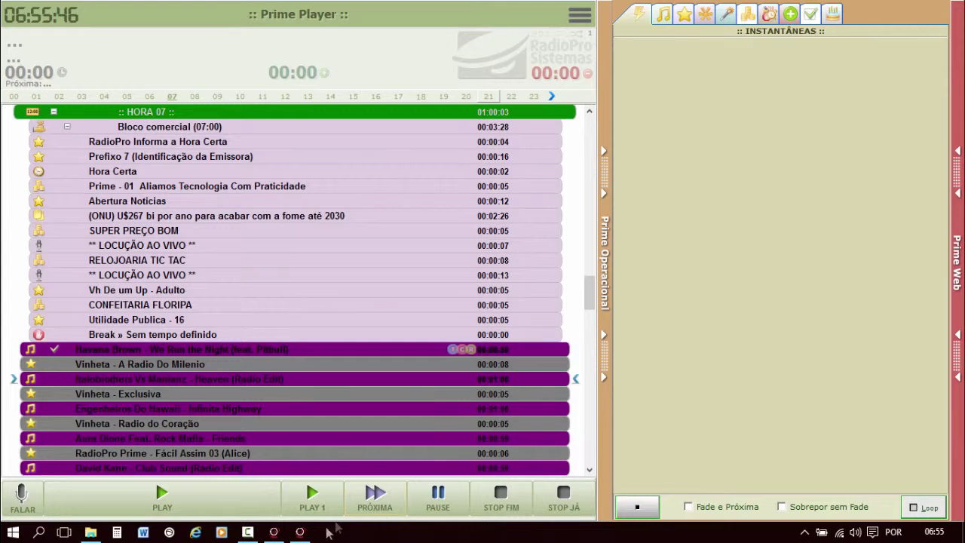
In Gerencial, view the restricted user's Player > Operacional access restrictions, then close the permissions.
{"action": "left_click", "coordinate": [273, 532]}
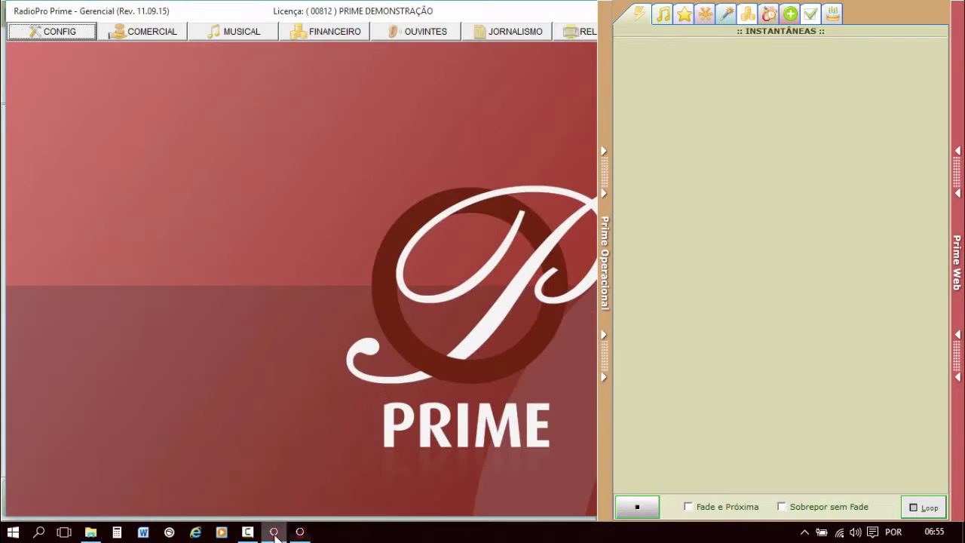
{"action": "left_click", "coordinate": [66, 34]}
{"action": "left_click", "coordinate": [45, 209]}
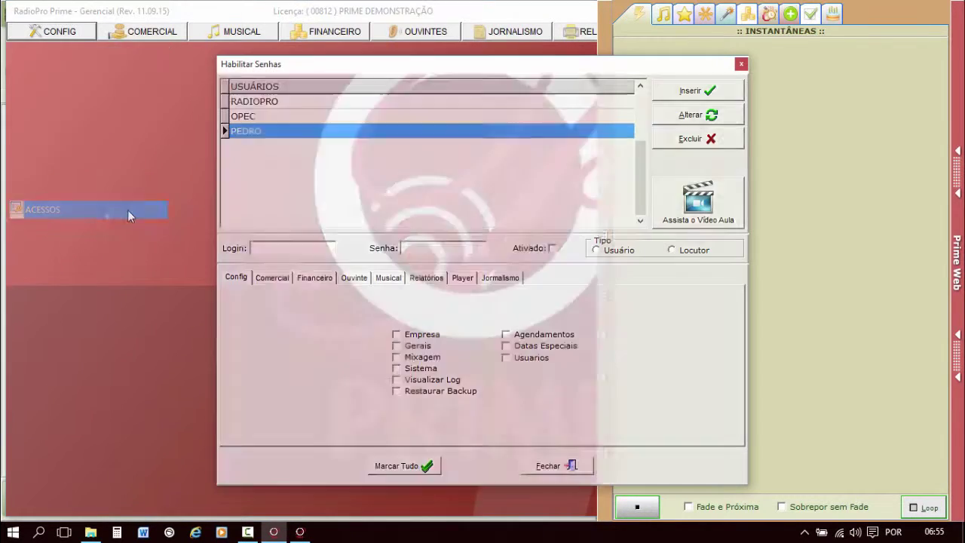
{"action": "left_click", "coordinate": [462, 279]}
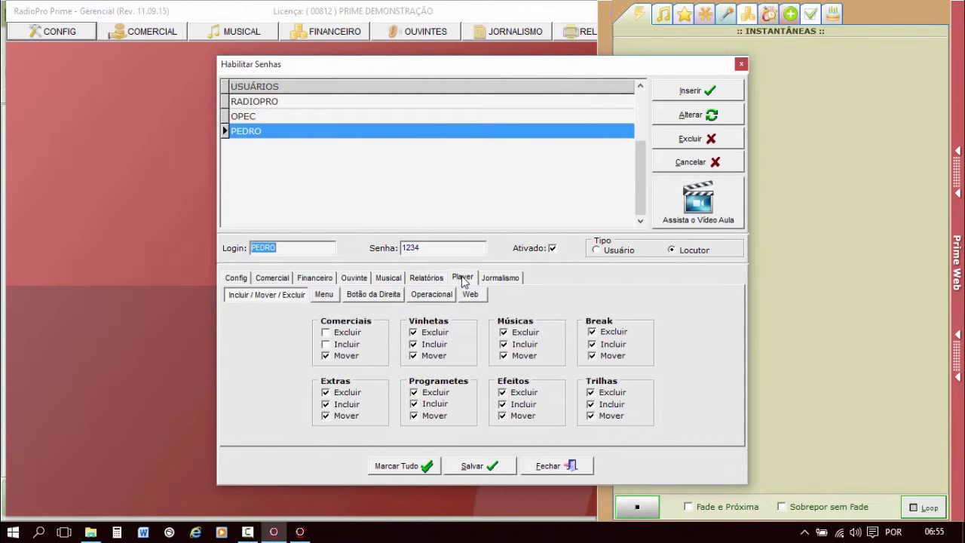
{"action": "left_click", "coordinate": [434, 296]}
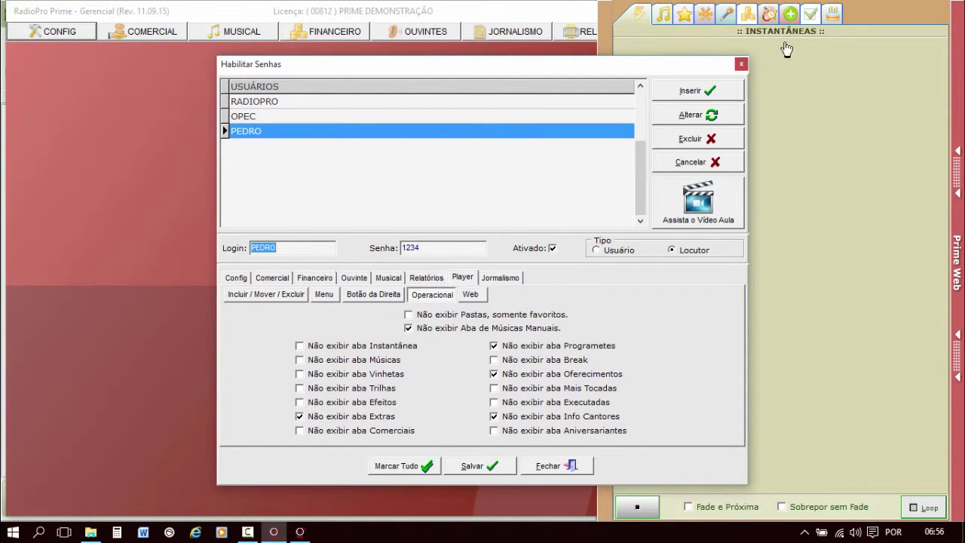
{"action": "left_click", "coordinate": [570, 466]}
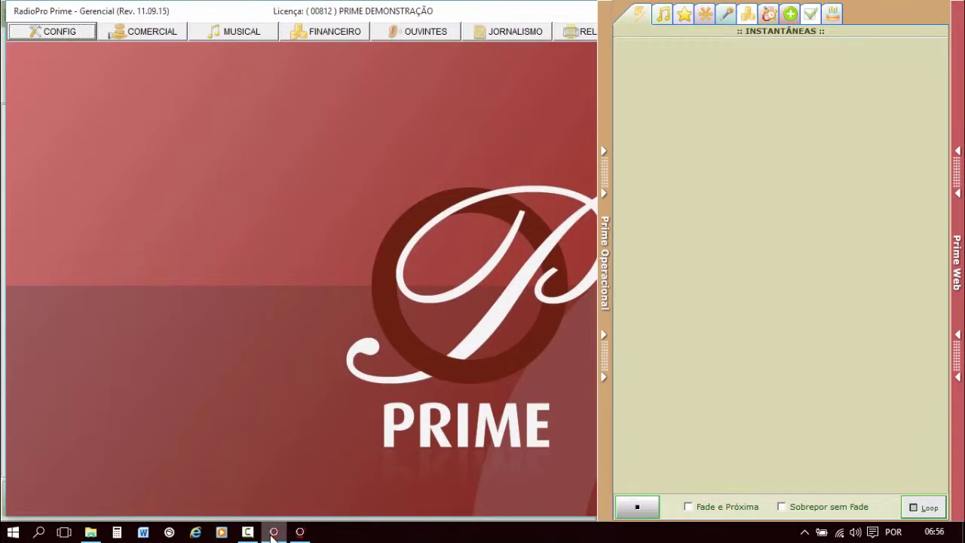
Add the entire Vinhetas Entre Musicas jingle folder to the Instantâneas shortcuts.
{"action": "left_click", "coordinate": [309, 533]}
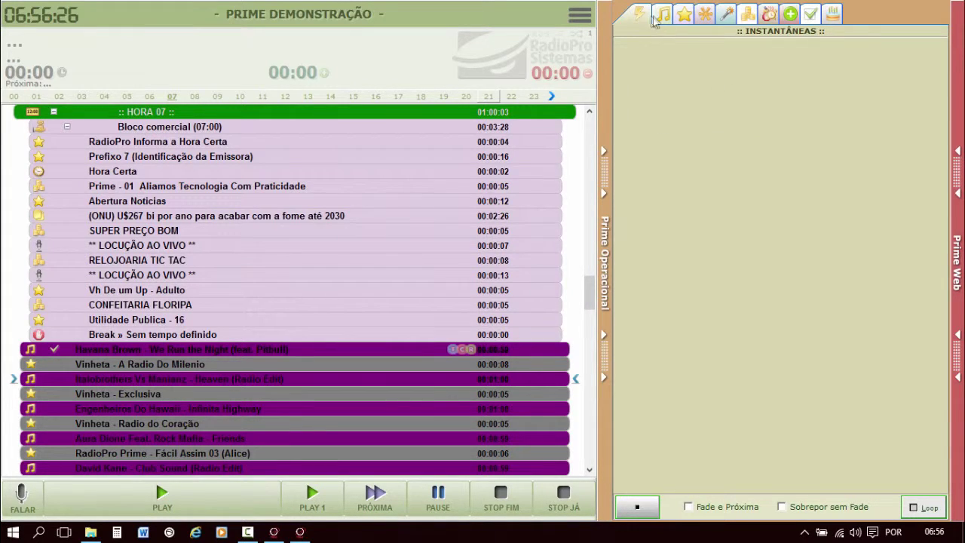
{"action": "left_click", "coordinate": [685, 18]}
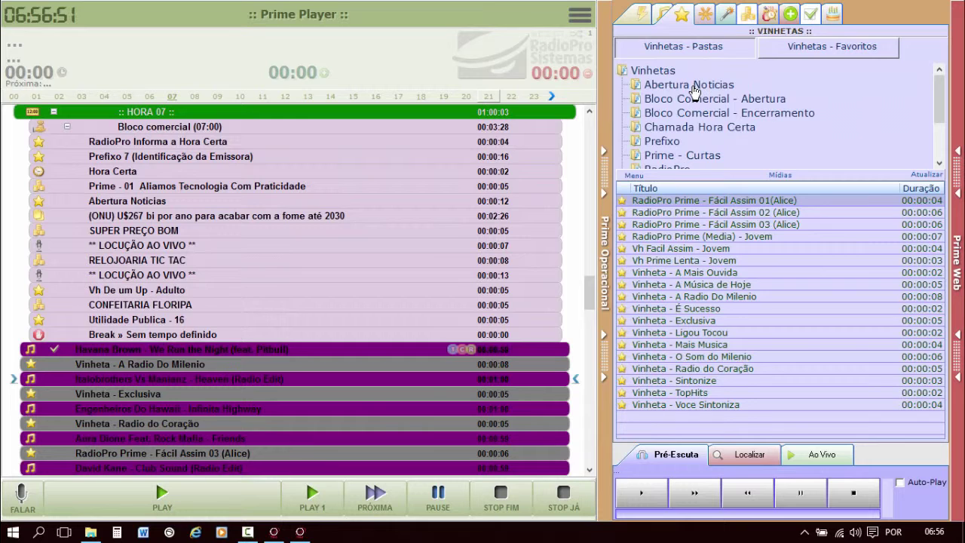
{"action": "scroll", "coordinate": [688, 145], "scroll_direction": "down", "scroll_amount": 2}
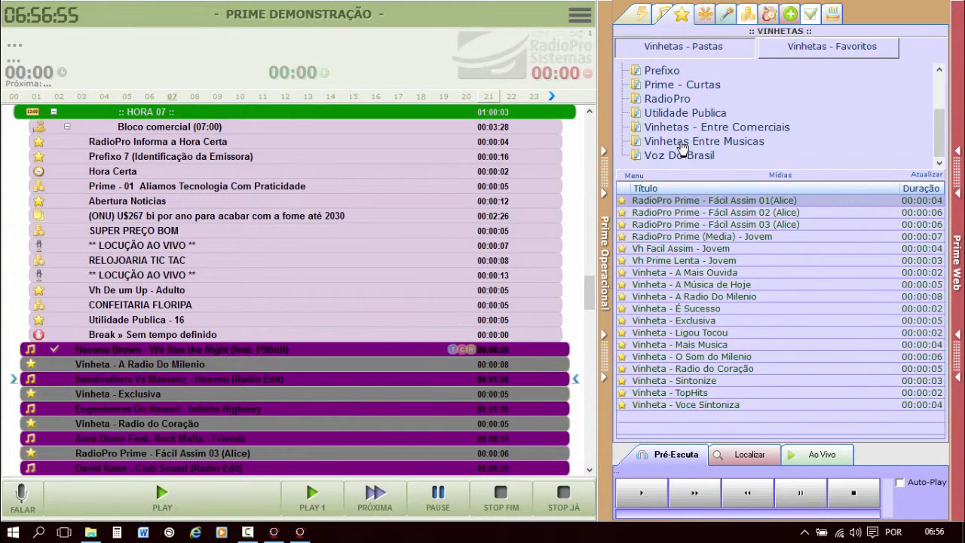
{"action": "left_click", "coordinate": [682, 144]}
{"action": "right_click", "coordinate": [682, 144]}
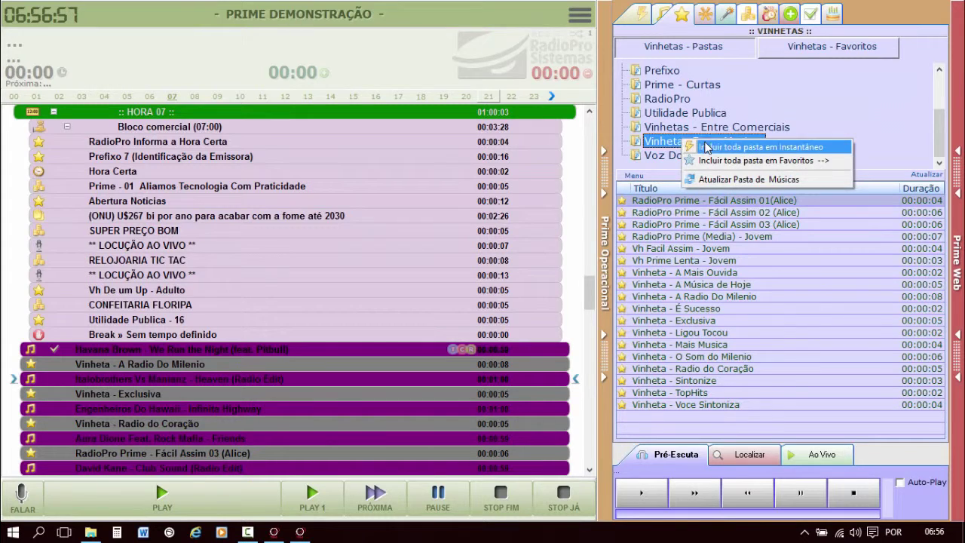
{"action": "left_click", "coordinate": [764, 148]}
{"action": "left_click", "coordinate": [643, 15]}
Give the first two instant shortcuts the Prime_003.ico and Prime_007.ico icons.
{"action": "left_click", "coordinate": [645, 52]}
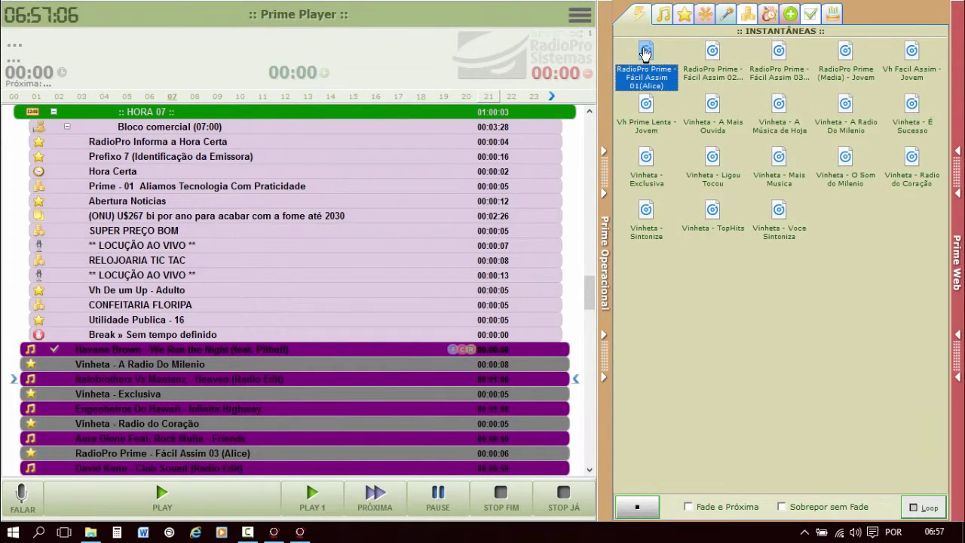
{"action": "right_click", "coordinate": [645, 51]}
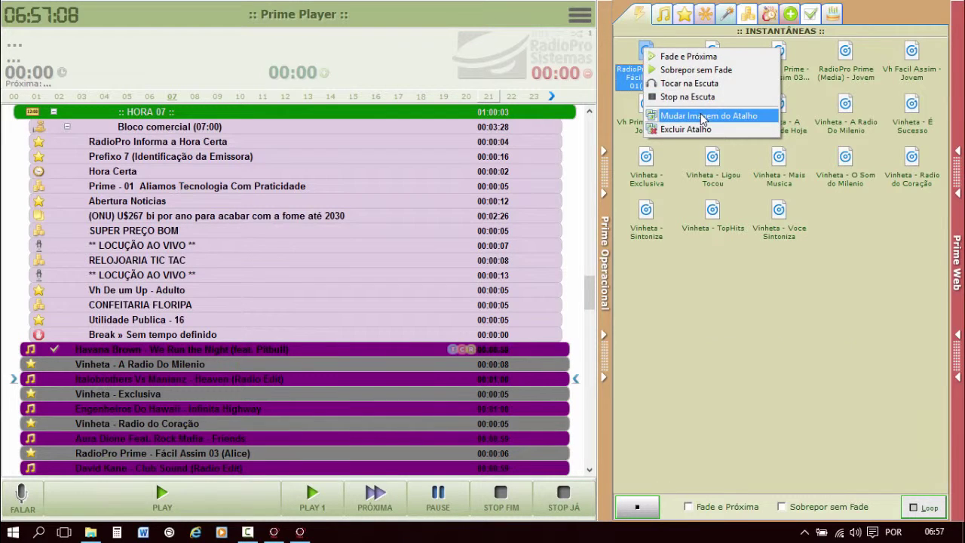
{"action": "left_click", "coordinate": [692, 114]}
{"action": "left_click", "coordinate": [745, 254]}
{"action": "left_click", "coordinate": [745, 330]}
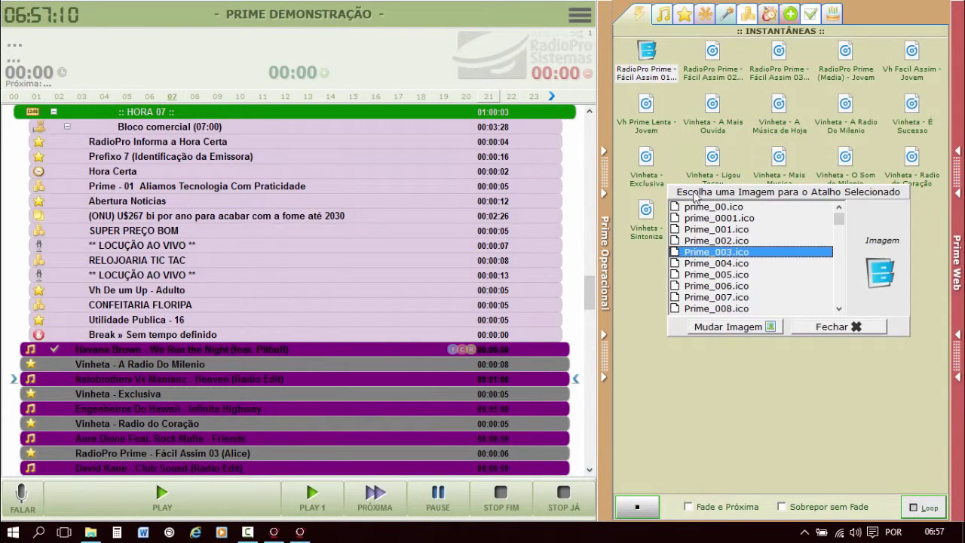
{"action": "right_click", "coordinate": [721, 73]}
{"action": "left_click", "coordinate": [757, 136]}
{"action": "left_click", "coordinate": [729, 297]}
{"action": "left_click", "coordinate": [735, 327]}
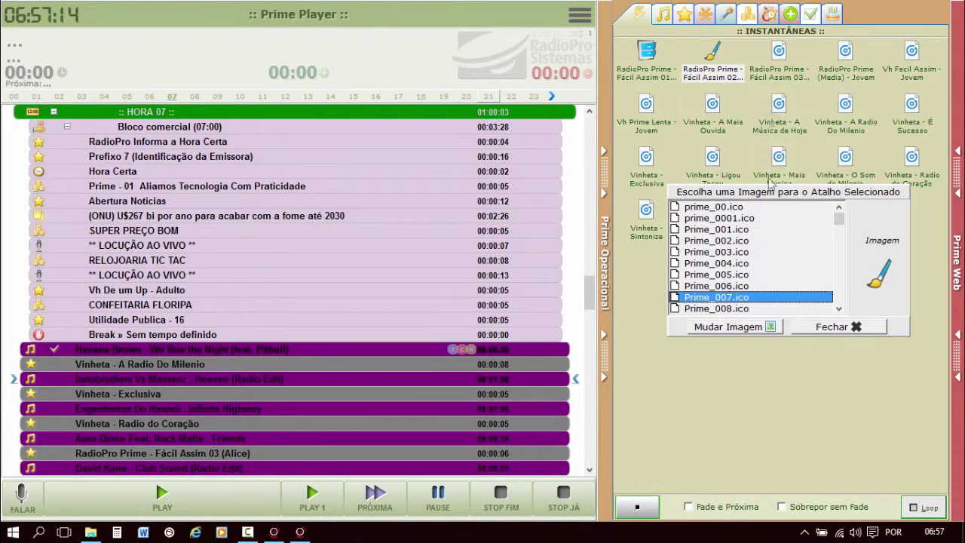
Give the third shortcut the Prime_008.ico icon and delete the RadioPro Prime (Media) - Jovem shortcut.
{"action": "left_click", "coordinate": [772, 68]}
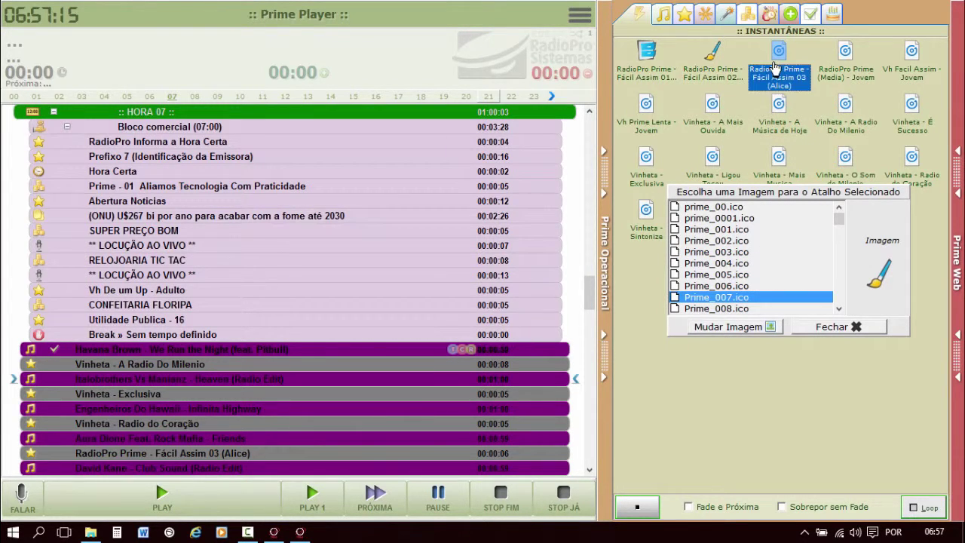
{"action": "left_click", "coordinate": [722, 308]}
{"action": "left_click", "coordinate": [728, 326]}
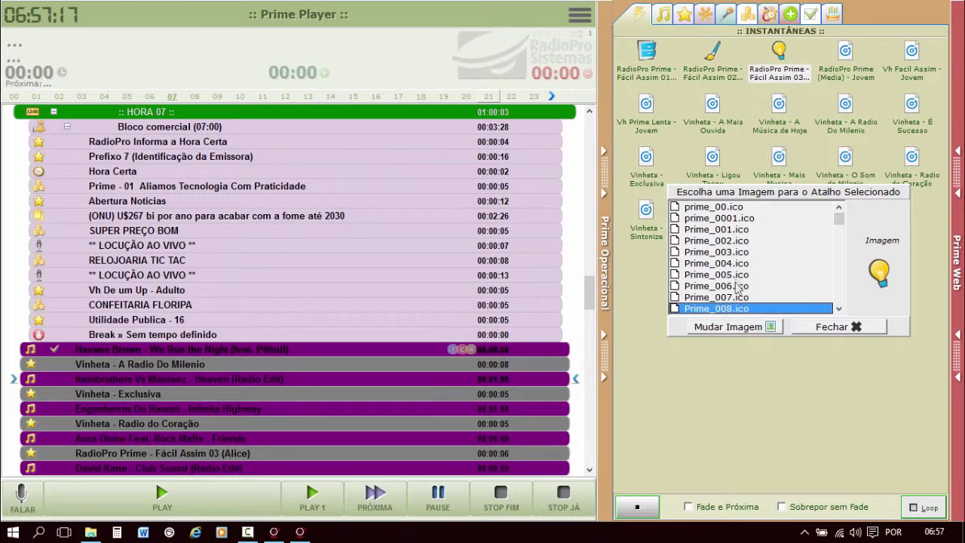
{"action": "left_click", "coordinate": [841, 326]}
{"action": "right_click", "coordinate": [831, 64]}
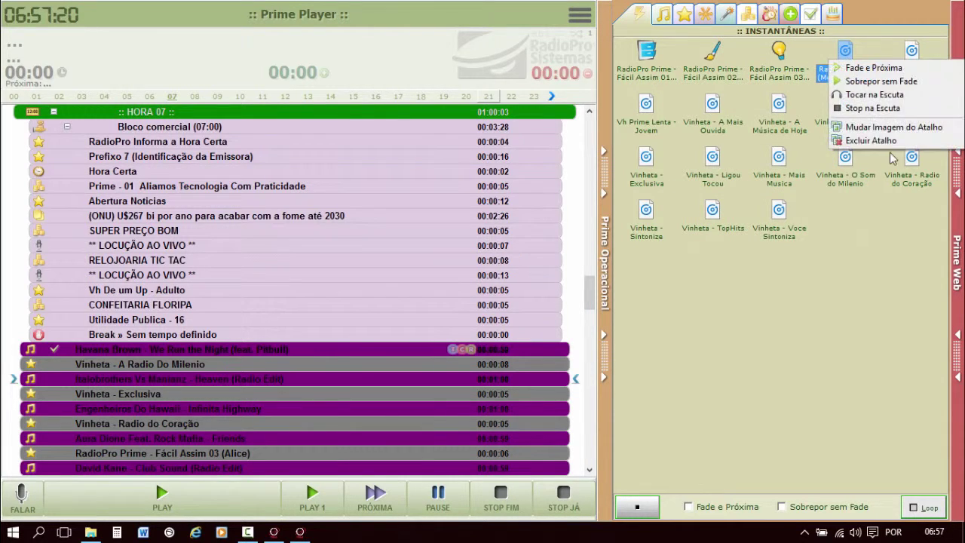
{"action": "left_click", "coordinate": [878, 141]}
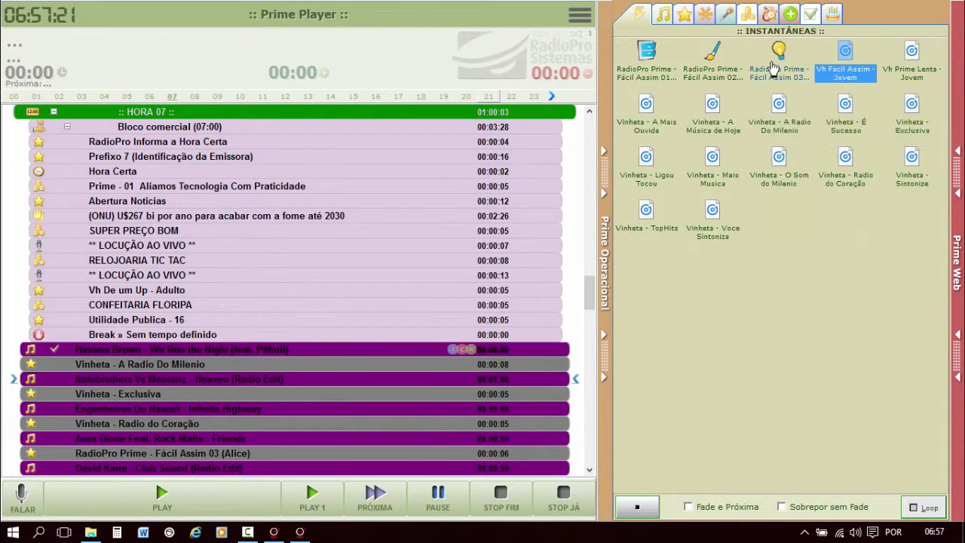
Set the first shortcut to Fade e Próxima and start Italobrothers Vs Manianz – Heaven (Radio Edit).
{"action": "left_click", "coordinate": [645, 60]}
{"action": "left_click", "coordinate": [735, 334]}
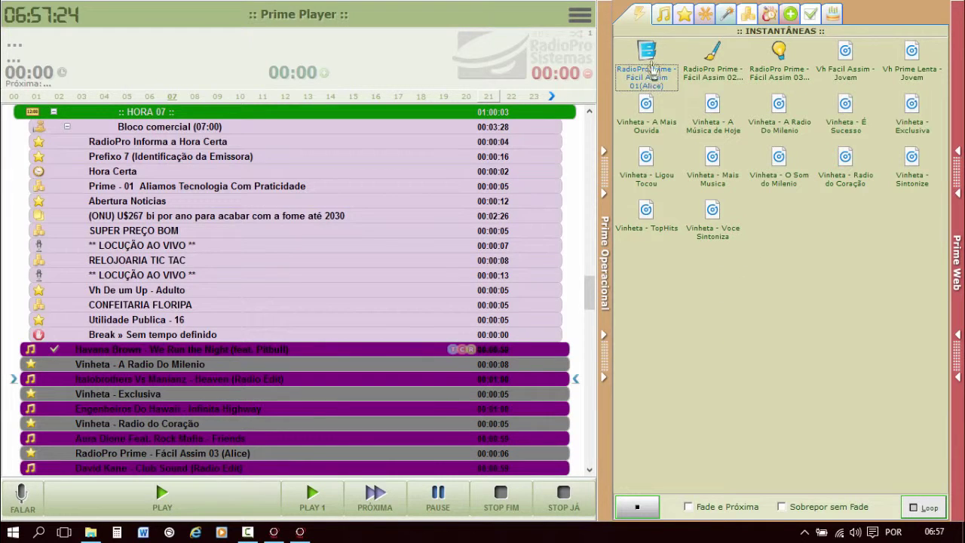
{"action": "left_click", "coordinate": [644, 53]}
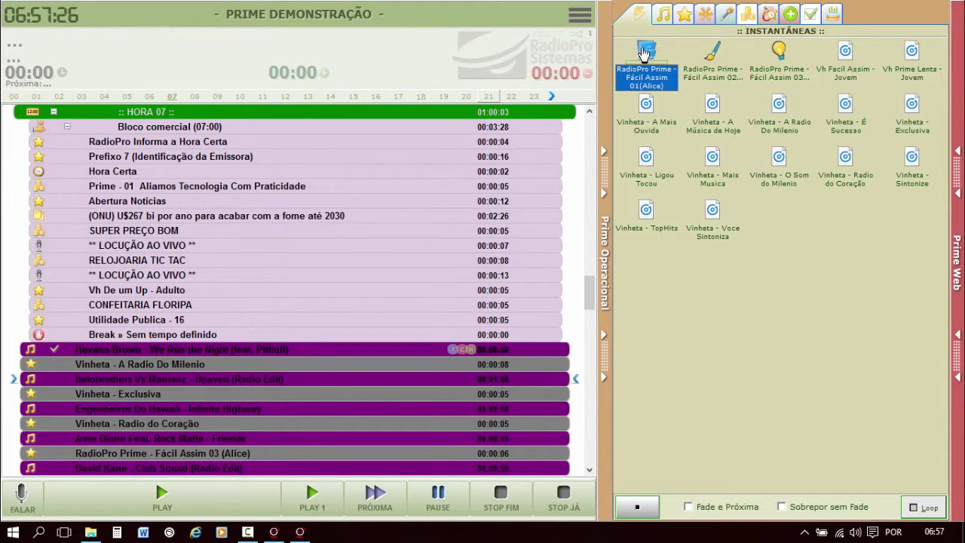
{"action": "left_click", "coordinate": [706, 208]}
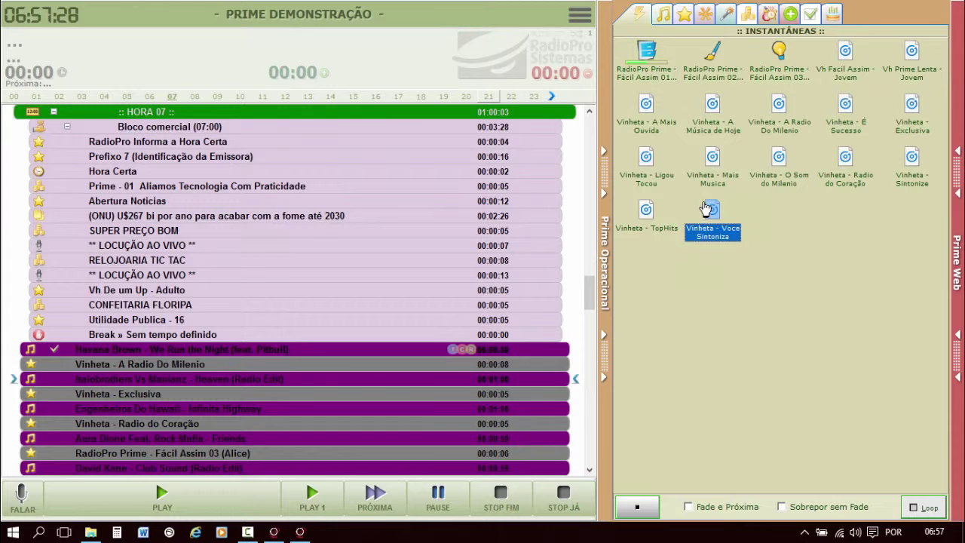
{"action": "left_click", "coordinate": [651, 56]}
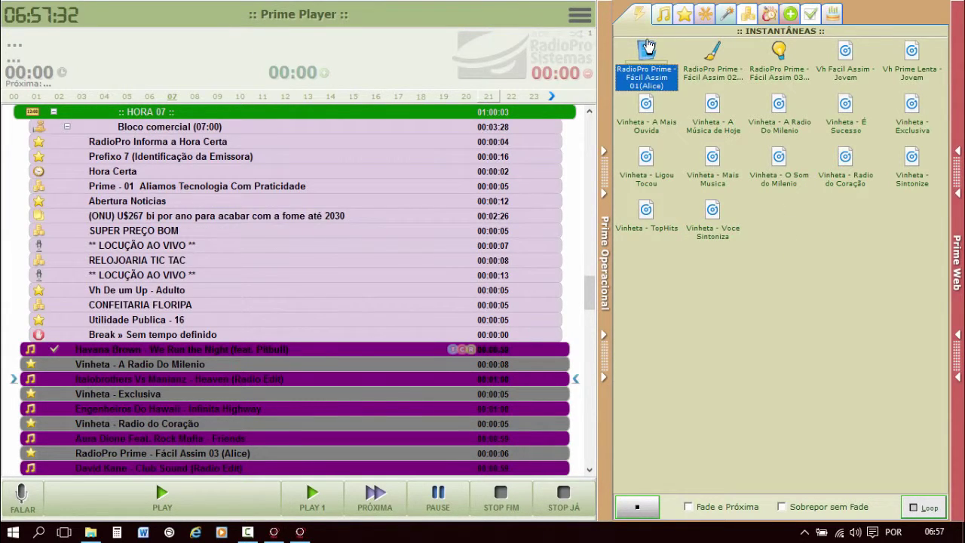
{"action": "right_click", "coordinate": [648, 45]}
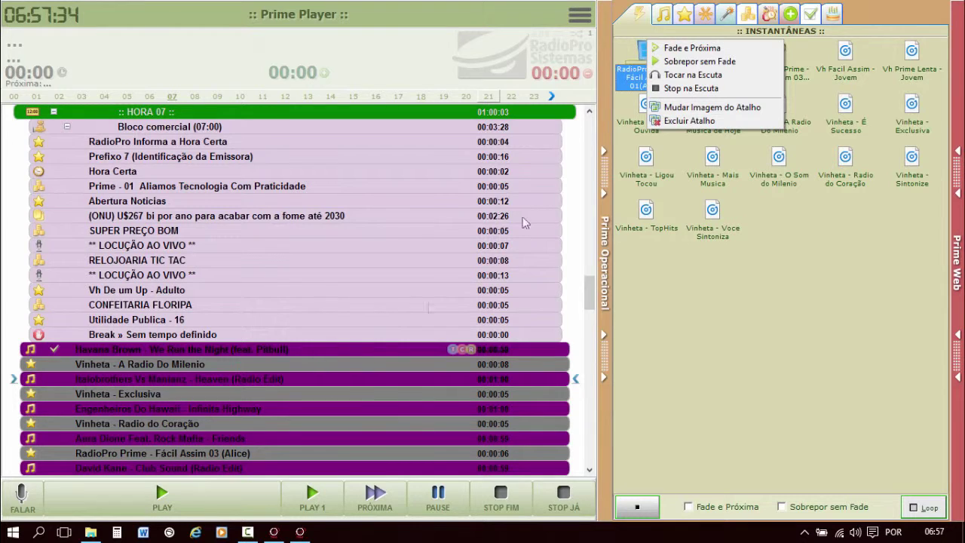
{"action": "left_click", "coordinate": [697, 48]}
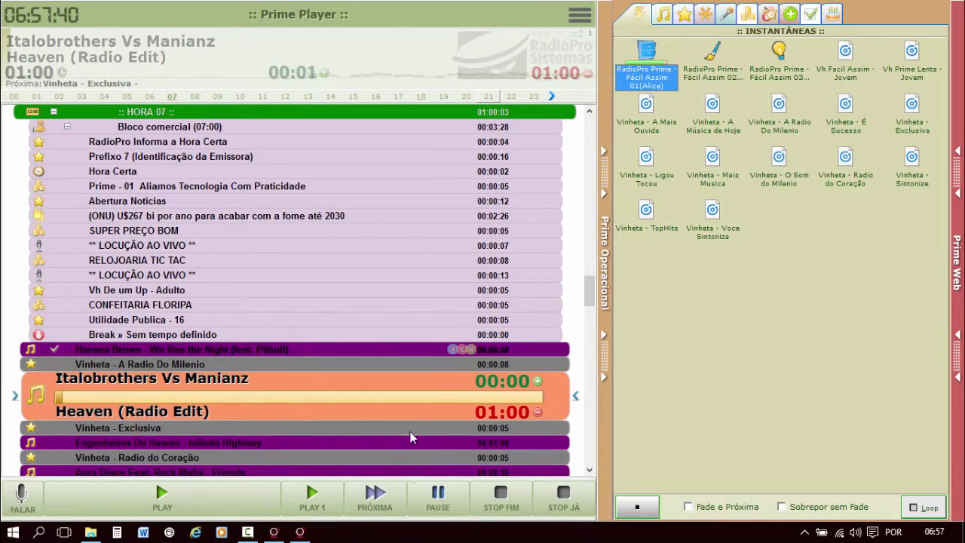
{"action": "left_click", "coordinate": [572, 506]}
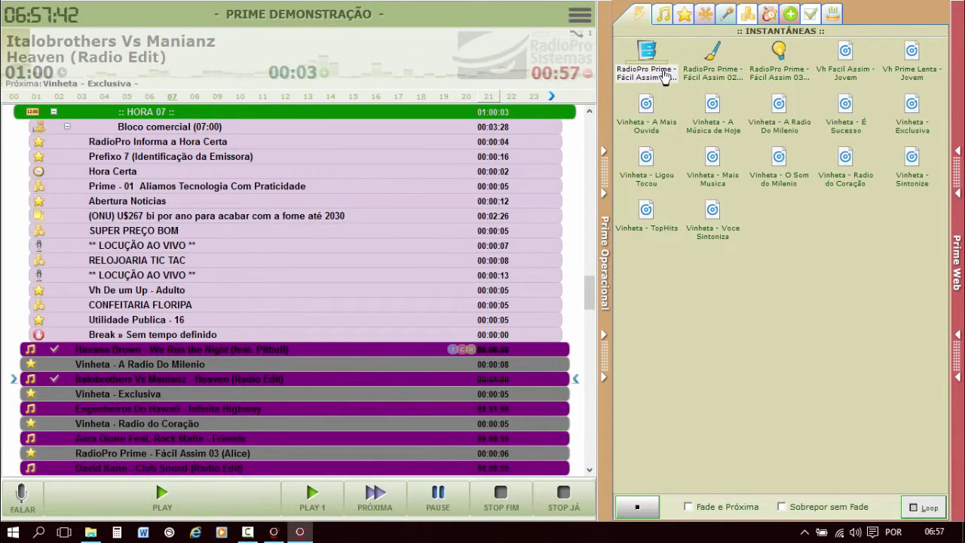
{"action": "left_click", "coordinate": [661, 15]}
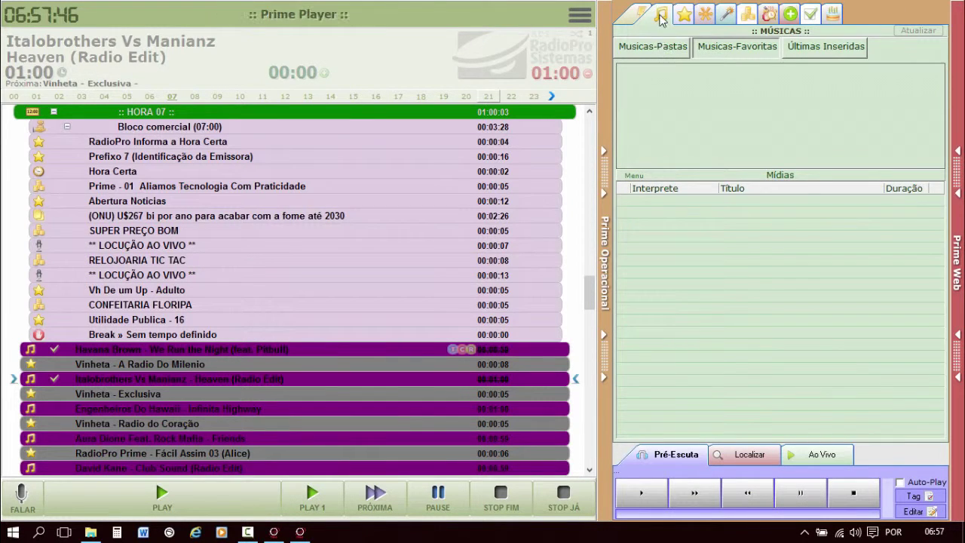
Add the INTERNACIONAIS music folder to the music favourites.
{"action": "left_click", "coordinate": [657, 44]}
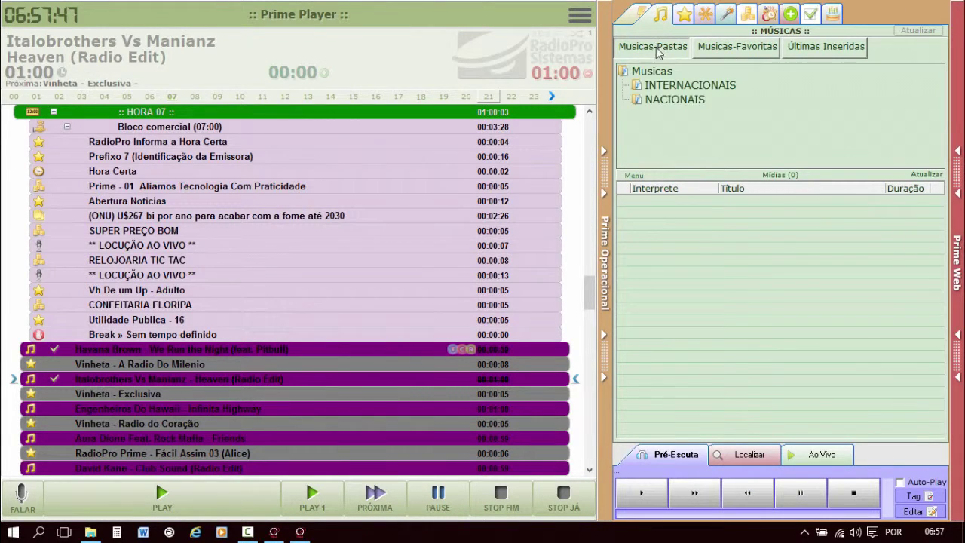
{"action": "left_click", "coordinate": [669, 87]}
{"action": "right_click", "coordinate": [670, 88]}
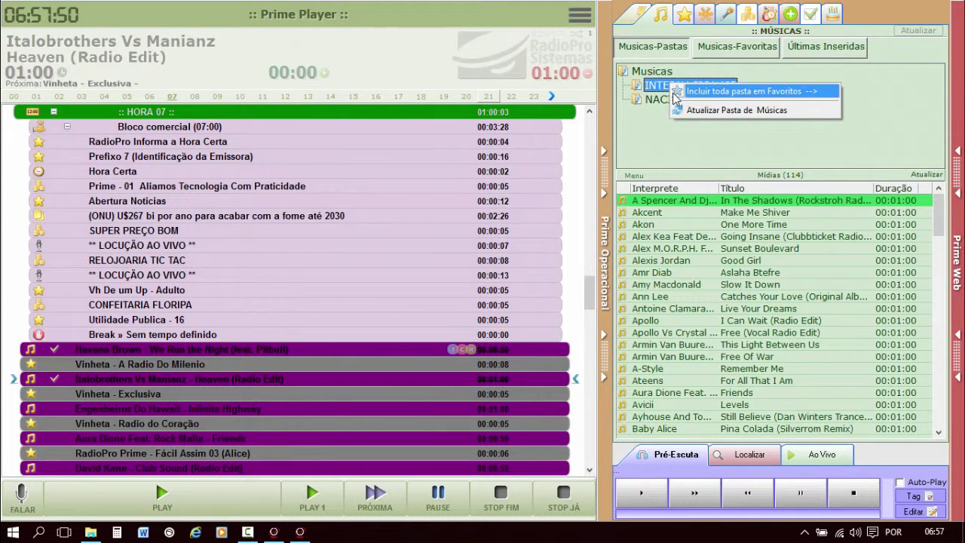
{"action": "left_click", "coordinate": [722, 91]}
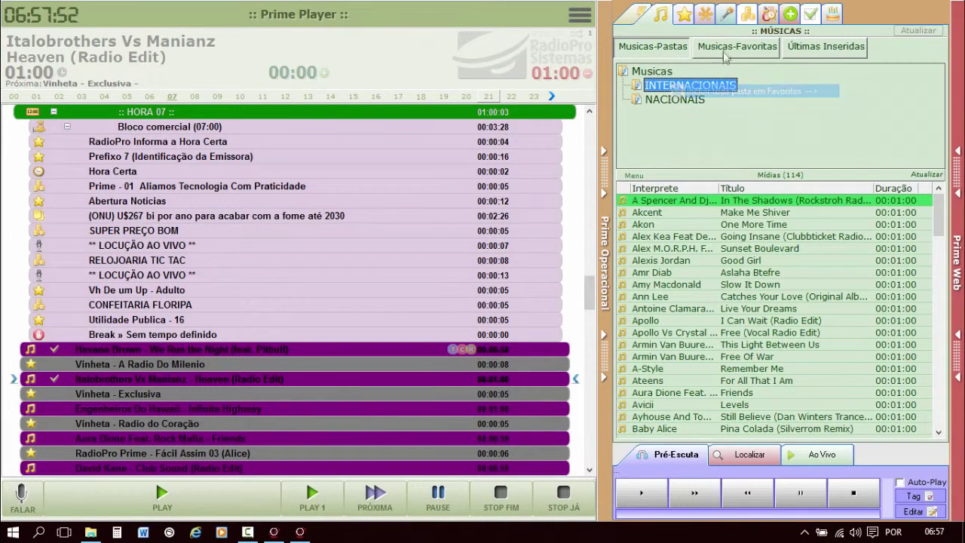
Change the INTERNACIONAIS favourite's icon to the Prime_005.ico book image.
{"action": "left_click", "coordinate": [728, 46]}
{"action": "left_click", "coordinate": [650, 81]}
{"action": "right_click", "coordinate": [652, 82]}
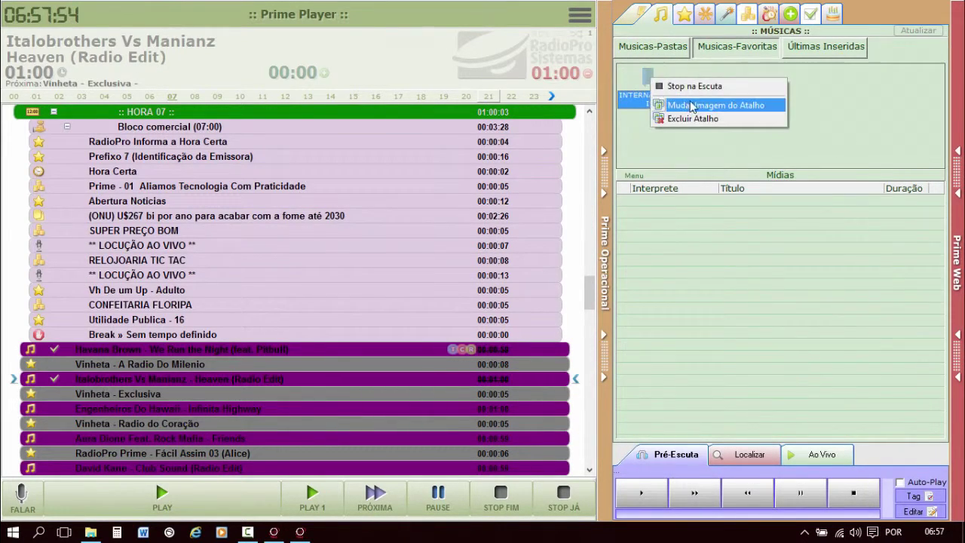
{"action": "left_click", "coordinate": [694, 106]}
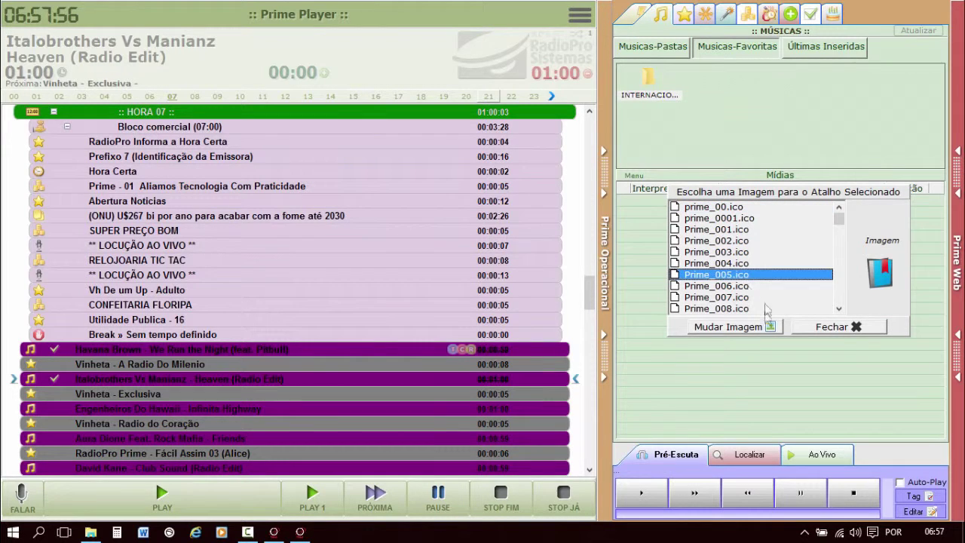
{"action": "left_click", "coordinate": [747, 329]}
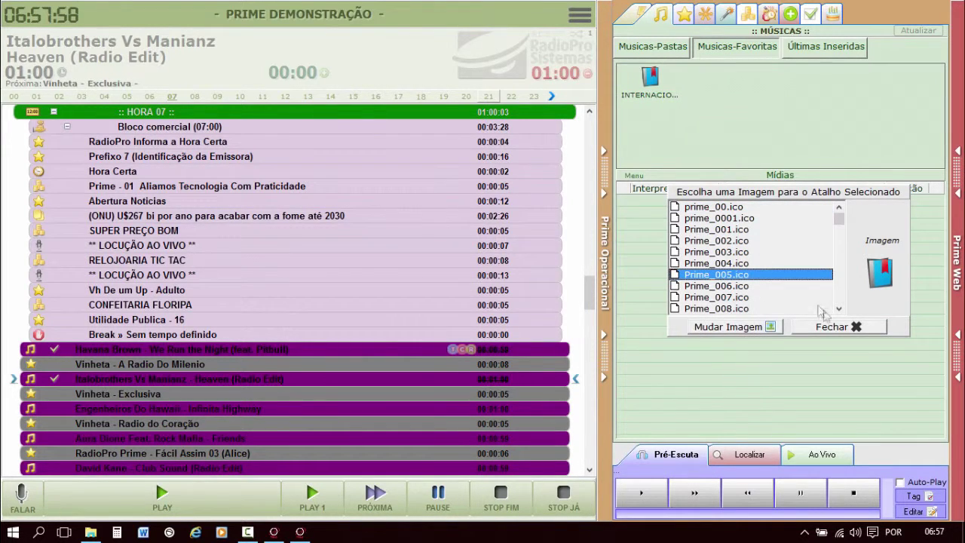
{"action": "left_click", "coordinate": [838, 327]}
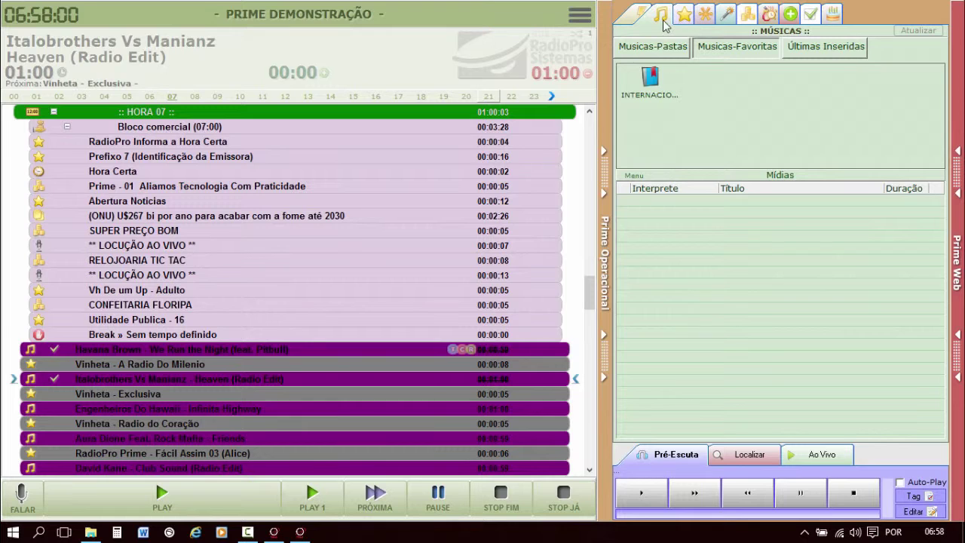
Review the restricted user's Player > Operacional options in Gerencial access settings and close without saving.
{"action": "left_click", "coordinate": [300, 532]}
{"action": "left_click", "coordinate": [53, 30]}
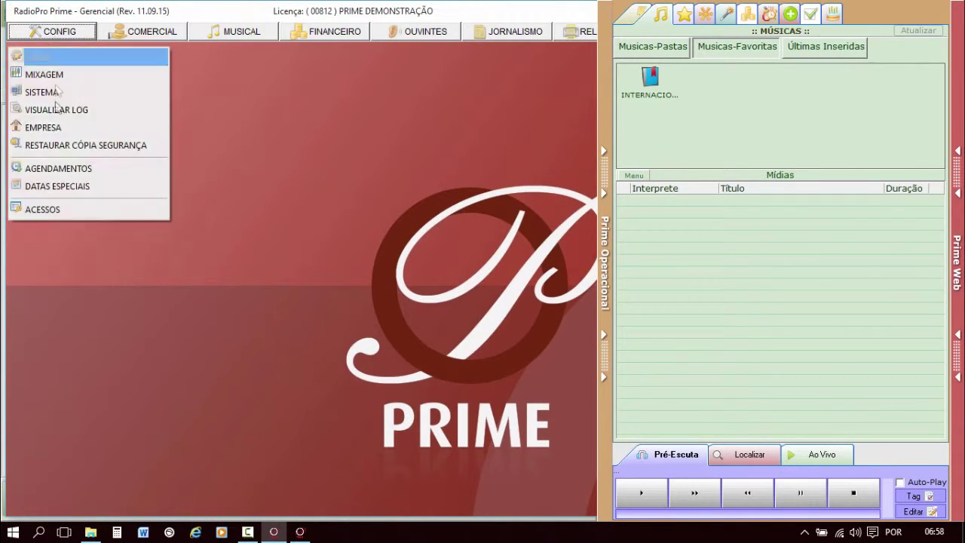
{"action": "left_click", "coordinate": [80, 211]}
{"action": "double_click", "coordinate": [312, 133]}
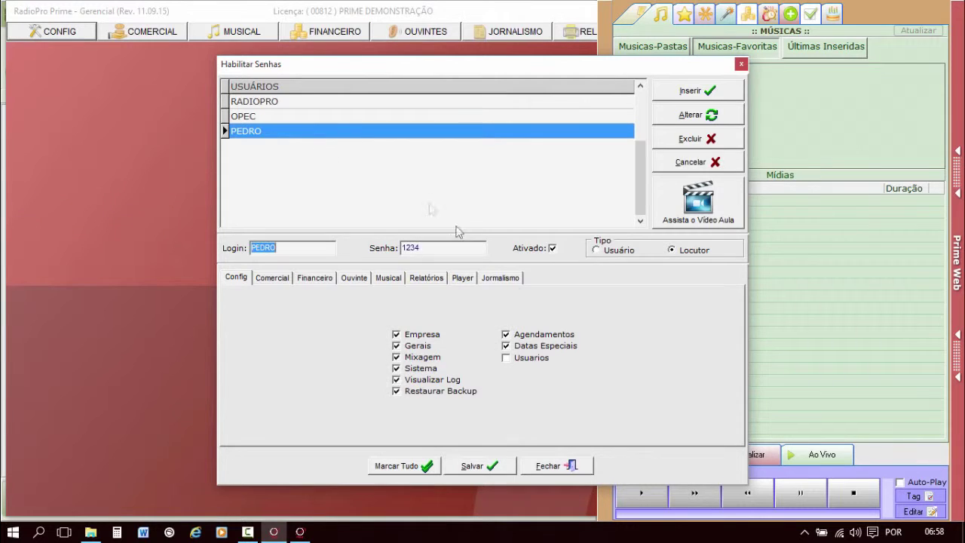
{"action": "left_click", "coordinate": [462, 278]}
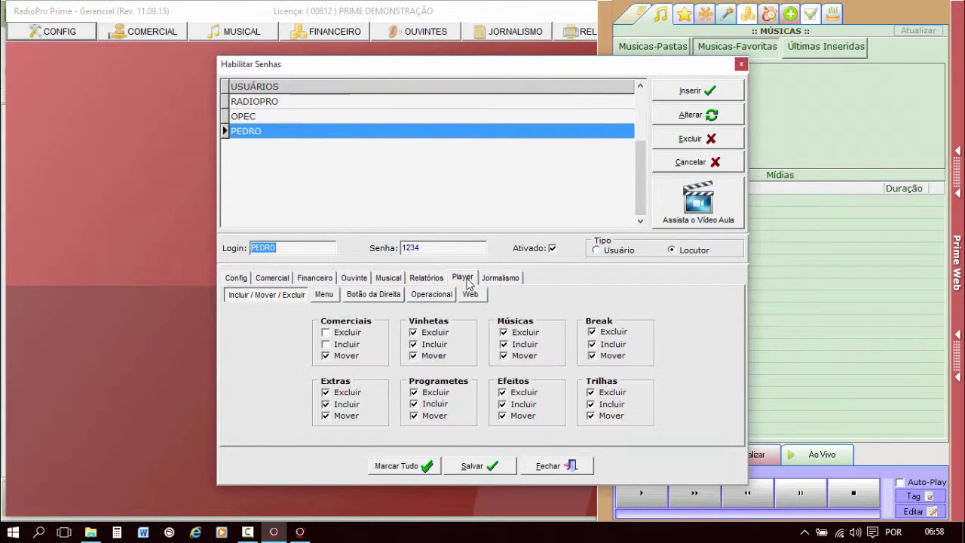
{"action": "left_click", "coordinate": [431, 296]}
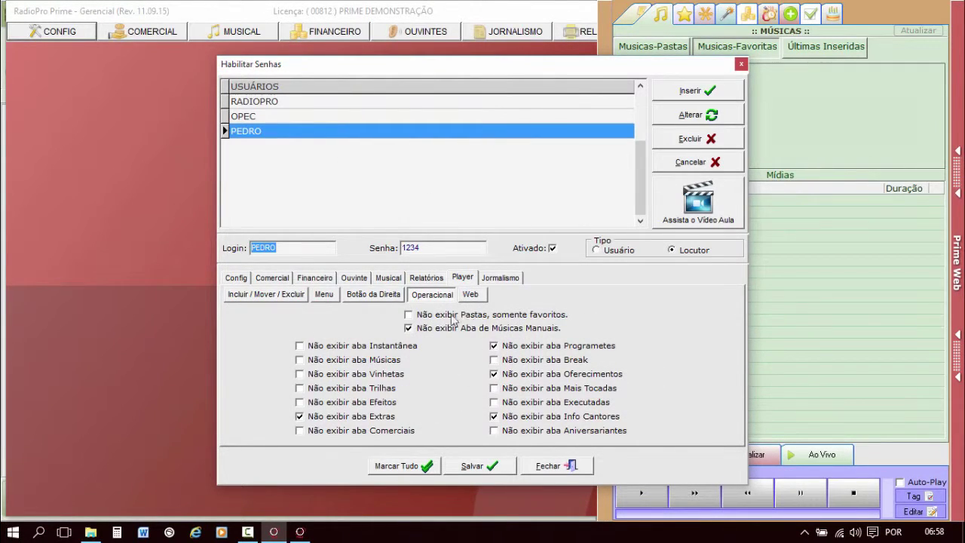
{"action": "left_click", "coordinate": [480, 320]}
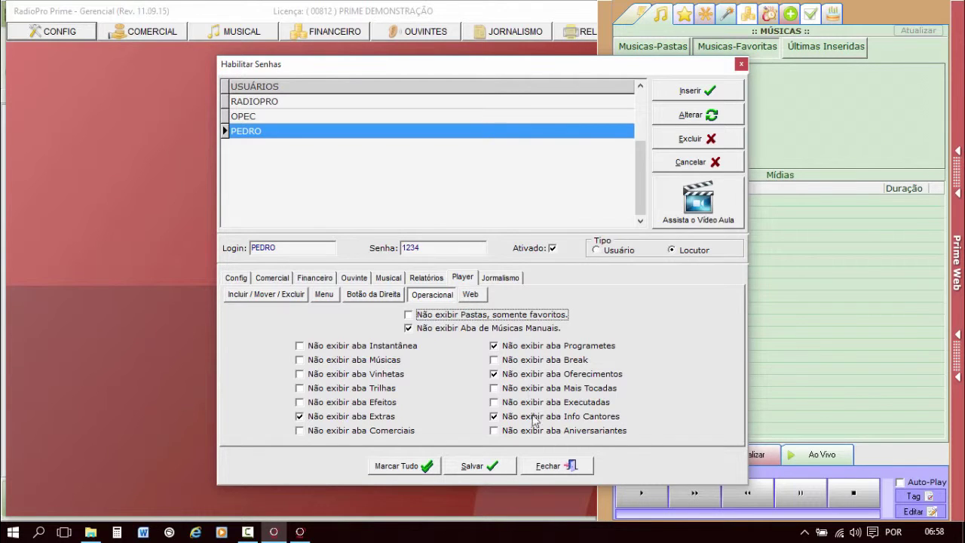
{"action": "left_click", "coordinate": [558, 469]}
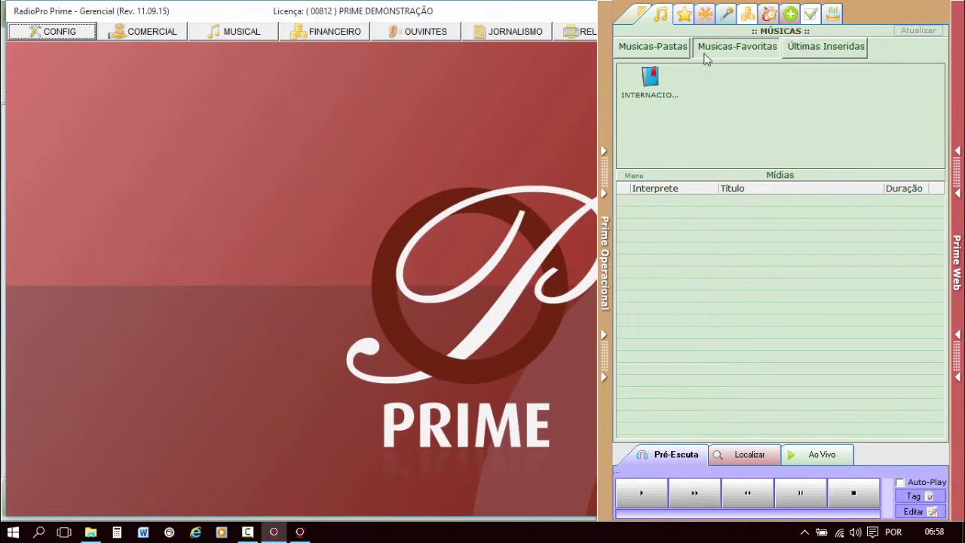
{"action": "left_click", "coordinate": [669, 27]}
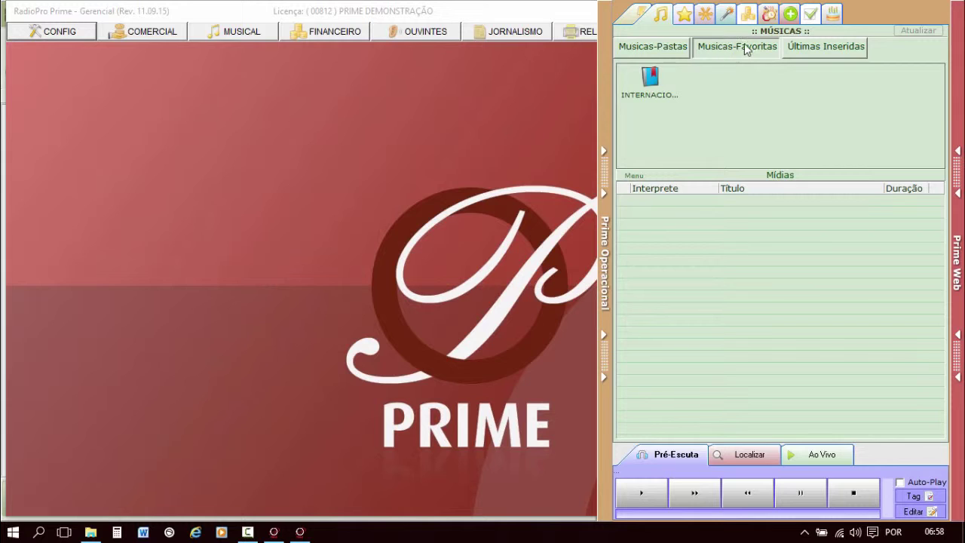
{"action": "left_click", "coordinate": [654, 50]}
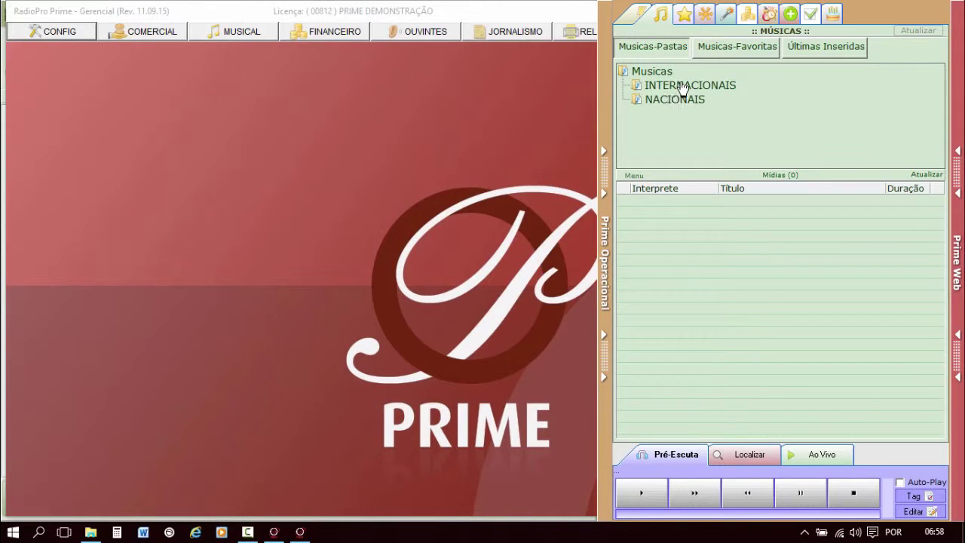
{"action": "left_click", "coordinate": [728, 45]}
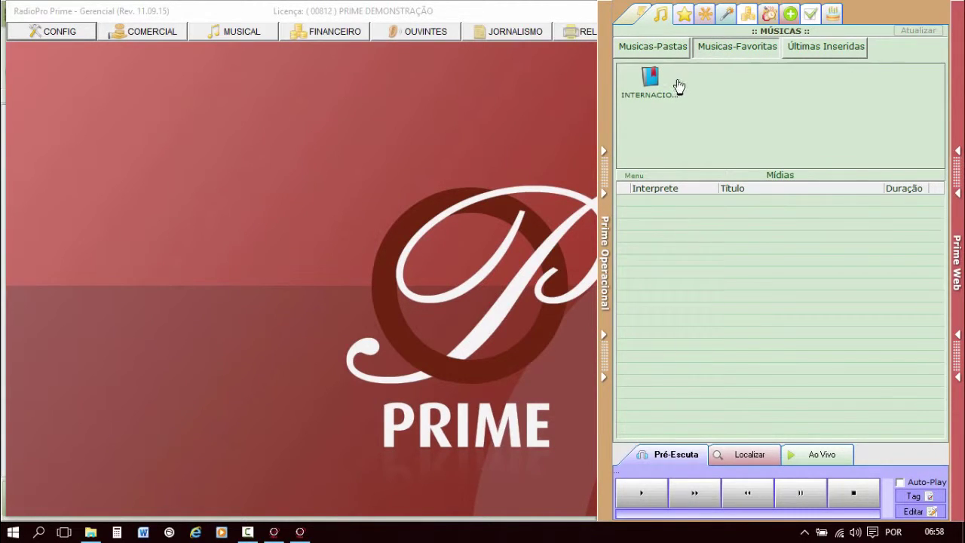
Tick 'Não exibir Pastas, somente favoritos' in the user's Player > Operacional permissions and save.
{"action": "left_click", "coordinate": [274, 532]}
{"action": "left_click", "coordinate": [57, 31]}
{"action": "left_click", "coordinate": [91, 216]}
{"action": "double_click", "coordinate": [343, 131]}
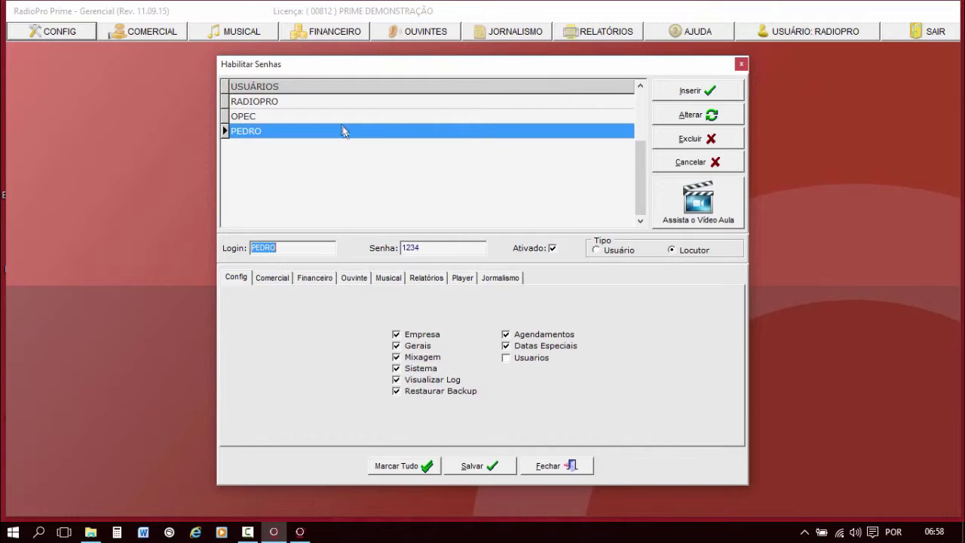
{"action": "left_click", "coordinate": [462, 278]}
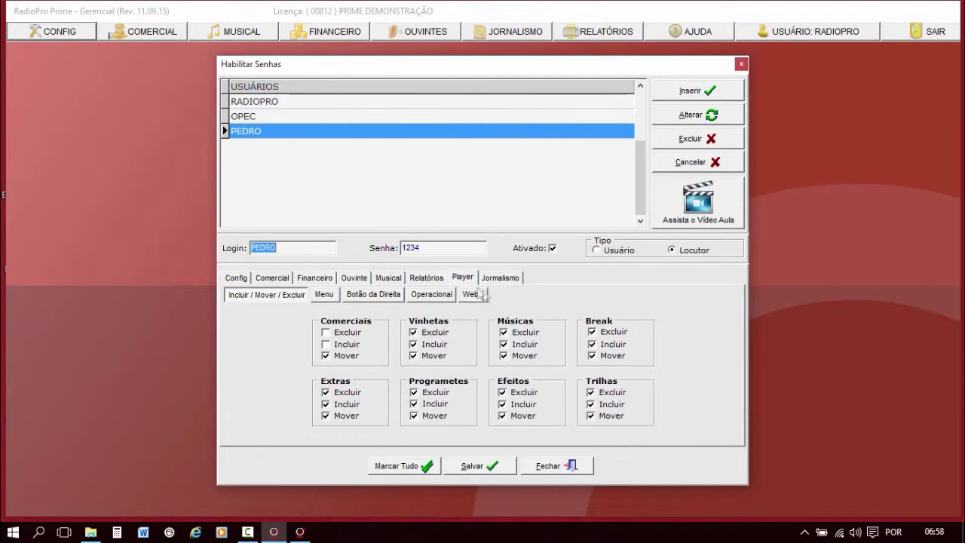
{"action": "left_click", "coordinate": [433, 295]}
{"action": "left_click", "coordinate": [434, 316]}
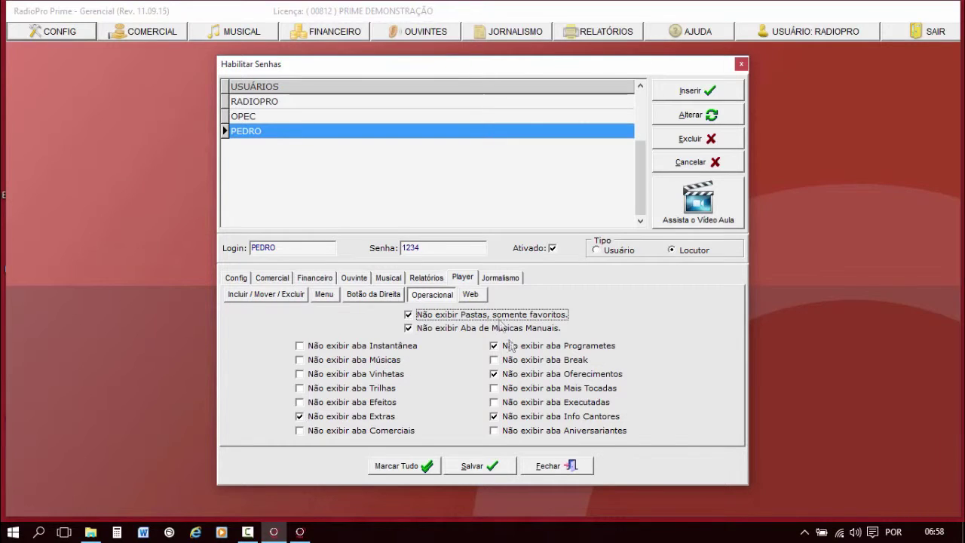
{"action": "left_click", "coordinate": [490, 465]}
{"action": "left_click", "coordinate": [548, 465]}
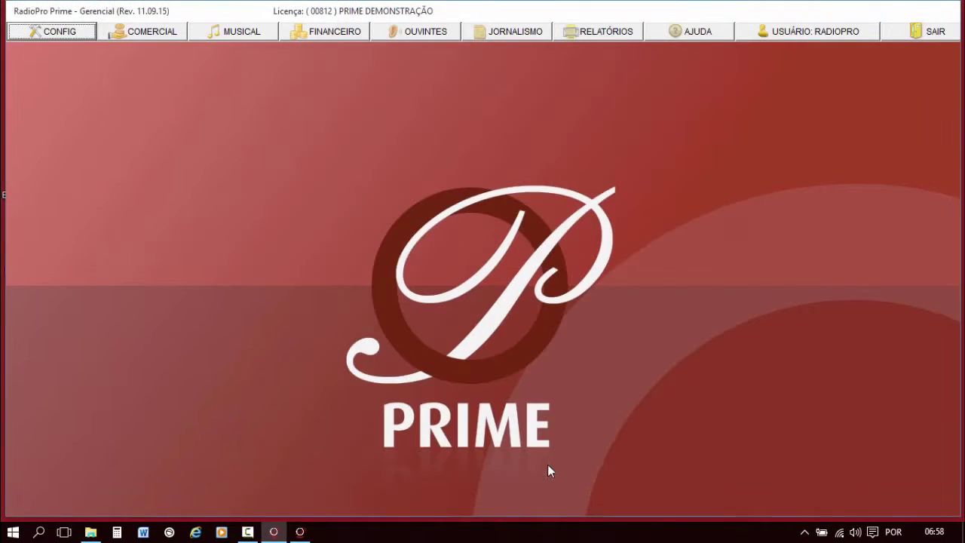
In Prime Player, choose the restricted announcer under Locutor and log in with their password.
{"action": "left_click", "coordinate": [299, 532]}
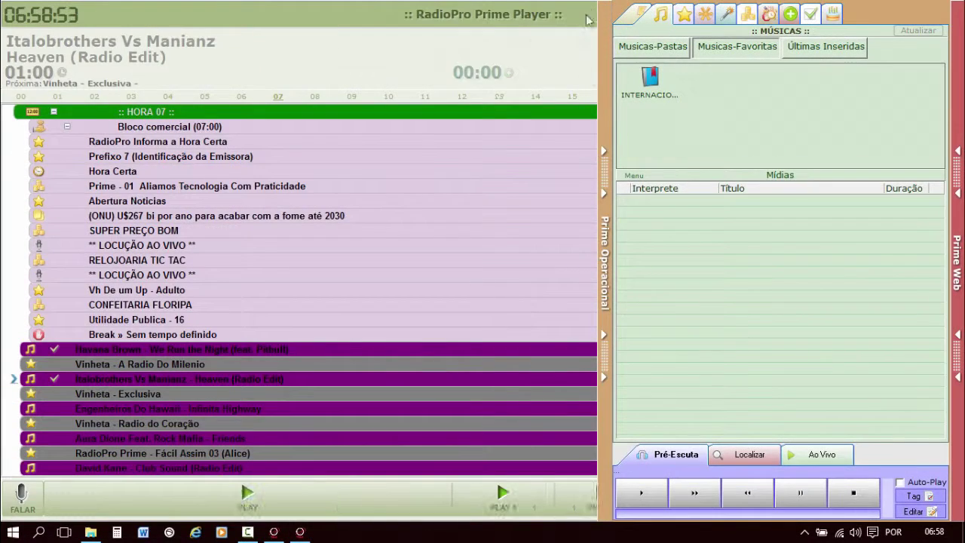
{"action": "left_click", "coordinate": [580, 16]}
{"action": "mouse_move", "coordinate": [569, 31]}
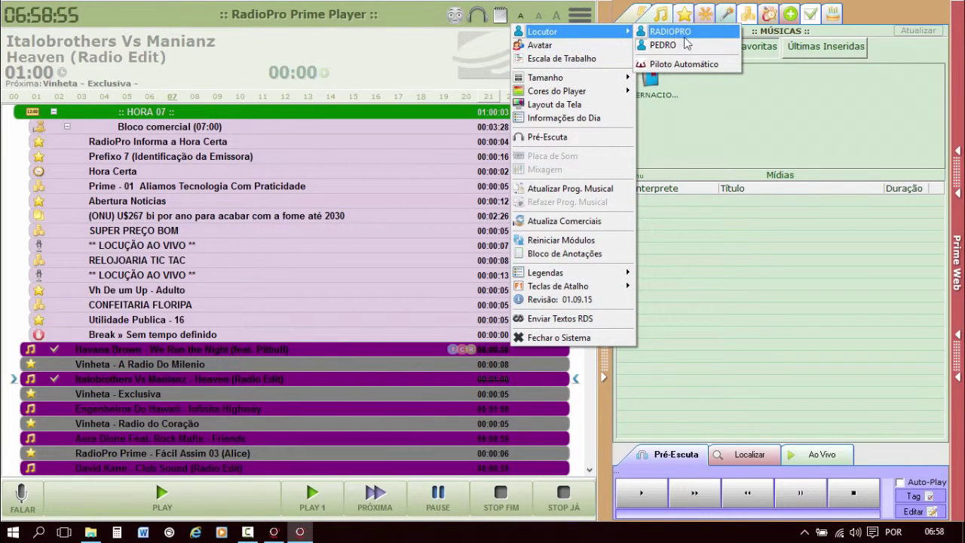
{"action": "left_click", "coordinate": [684, 45]}
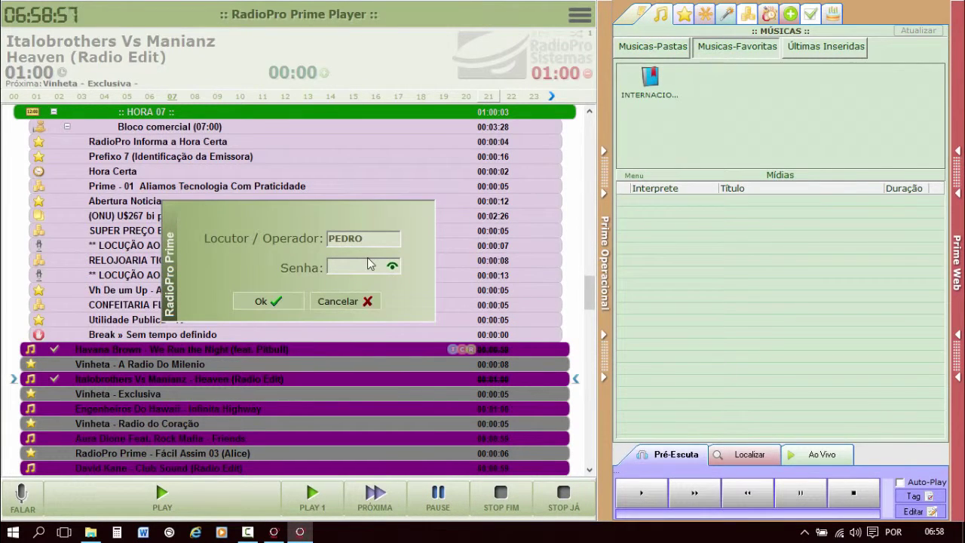
{"action": "type", "text": "****"}
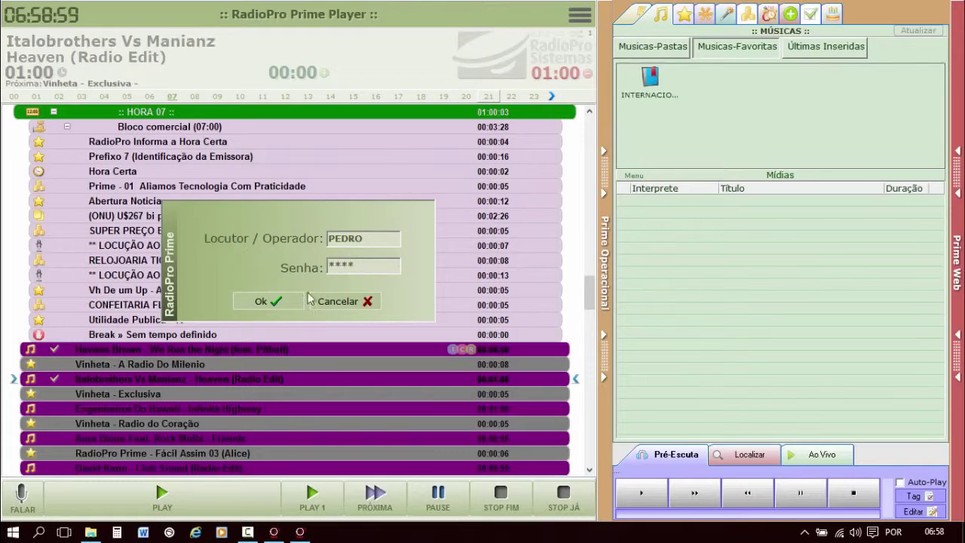
{"action": "left_click", "coordinate": [283, 297]}
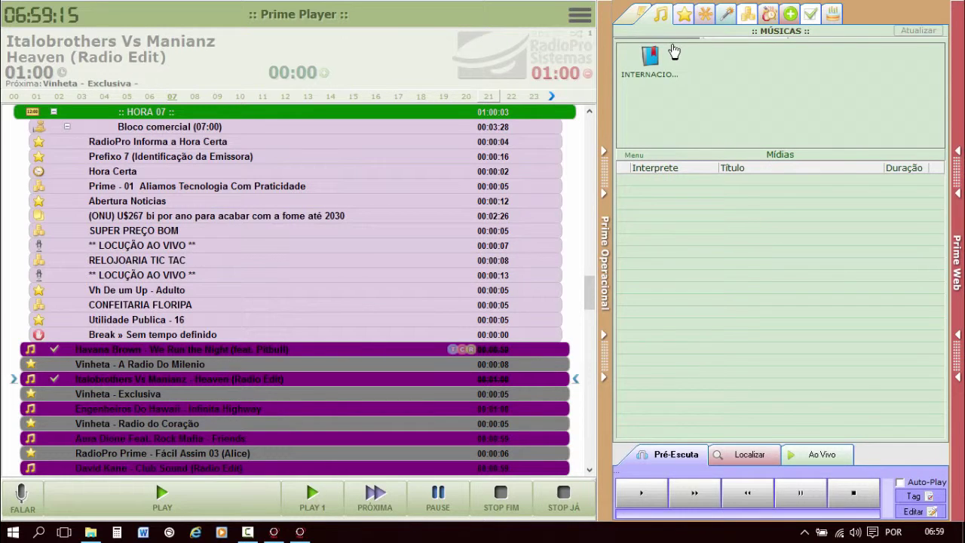
Check the Vinhetas, Efeitos, Comerciais and Trilhas panels, then open the INTERNACIONAIS favourite under Músicas.
{"action": "left_click", "coordinate": [682, 16]}
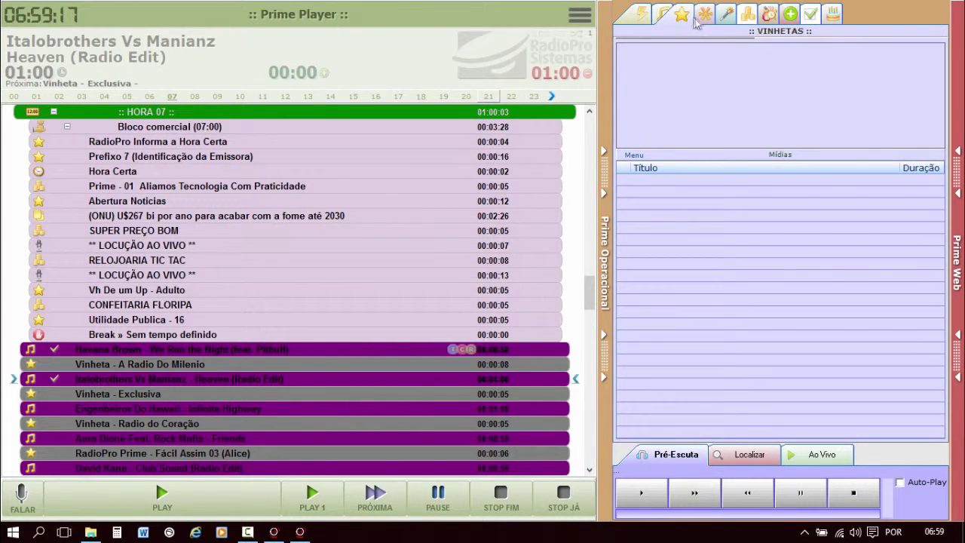
{"action": "left_click", "coordinate": [703, 15]}
{"action": "left_click", "coordinate": [725, 15]}
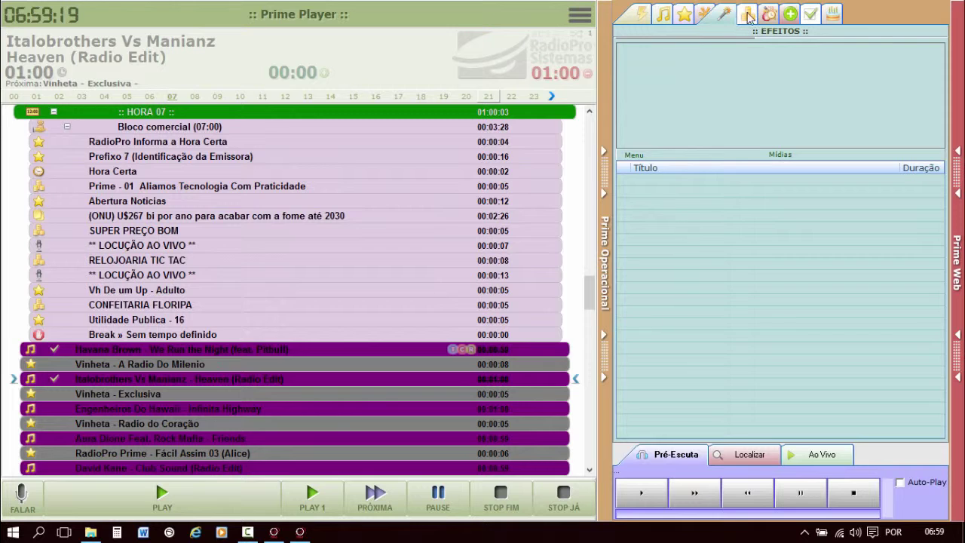
{"action": "left_click", "coordinate": [746, 16]}
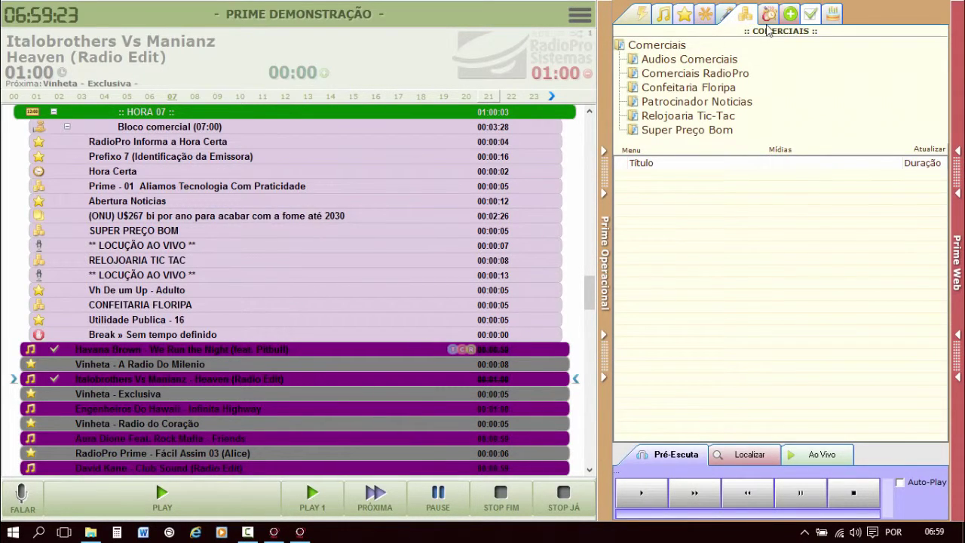
{"action": "left_click", "coordinate": [725, 16]}
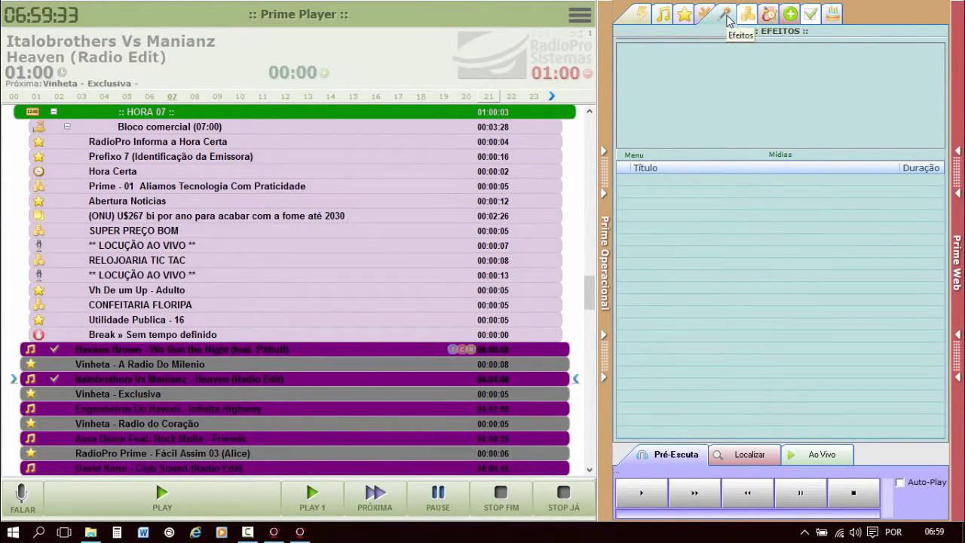
{"action": "left_click", "coordinate": [706, 16]}
{"action": "left_click", "coordinate": [688, 16]}
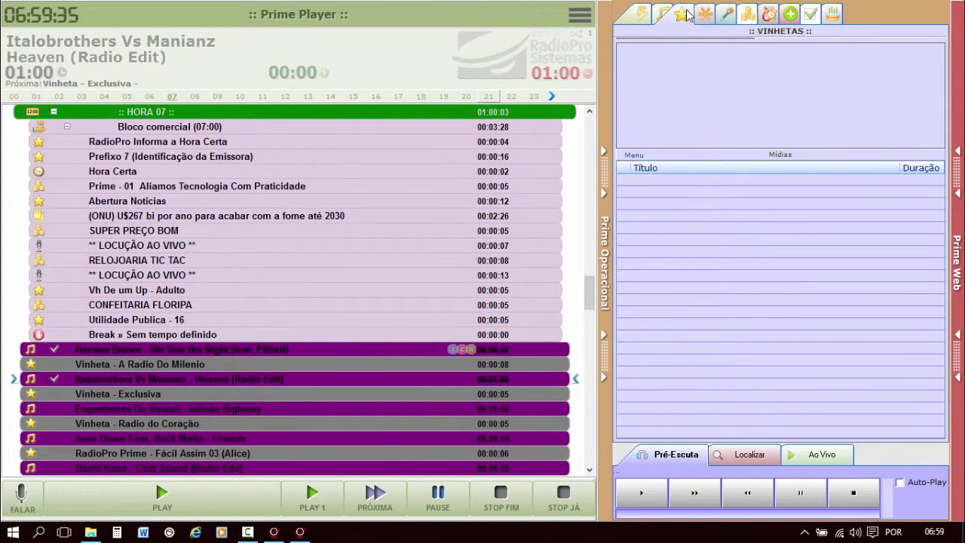
{"action": "left_click", "coordinate": [664, 15]}
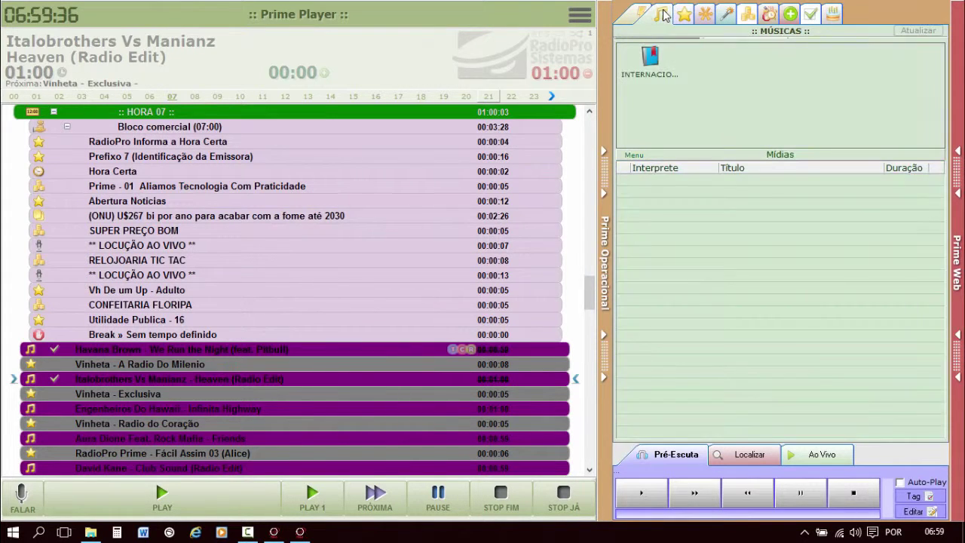
{"action": "left_click", "coordinate": [650, 60]}
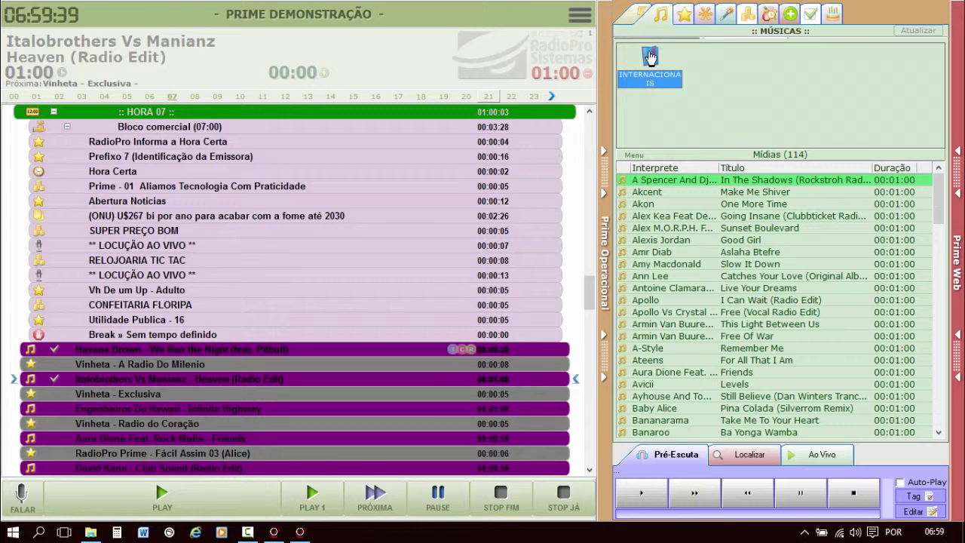
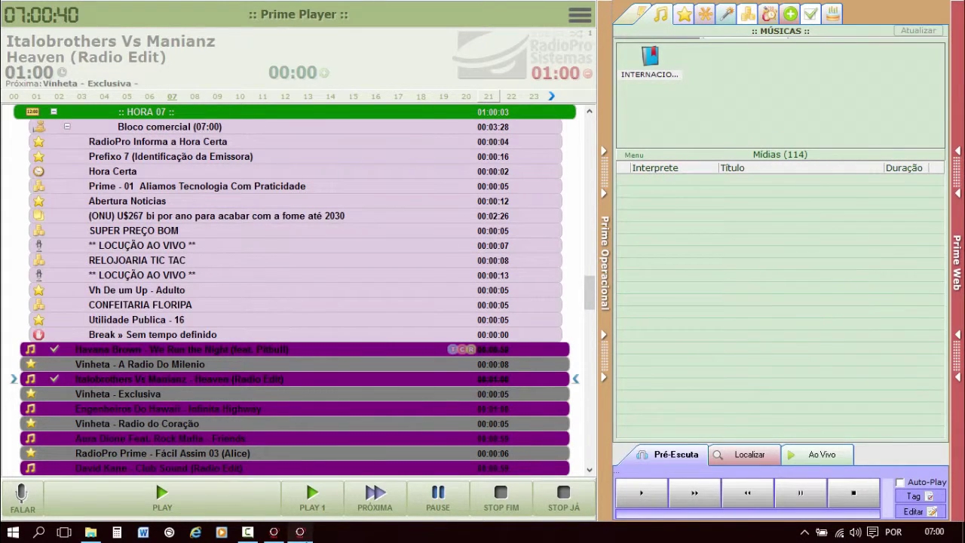
Switch from the Prime Player playlist to the RadioPro Prime Gerencial management window.
{"action": "left_click", "coordinate": [299, 533]}
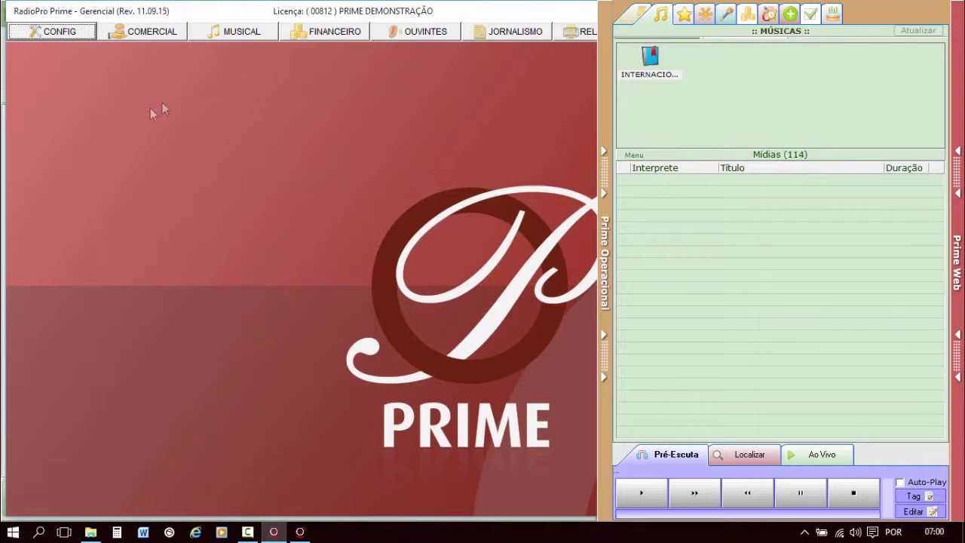
Save the third user's Player > Operacional permissions in CONFIG > ACESSOS, close it, and return to Prime Player.
{"action": "left_click", "coordinate": [50, 32]}
{"action": "left_click", "coordinate": [91, 210]}
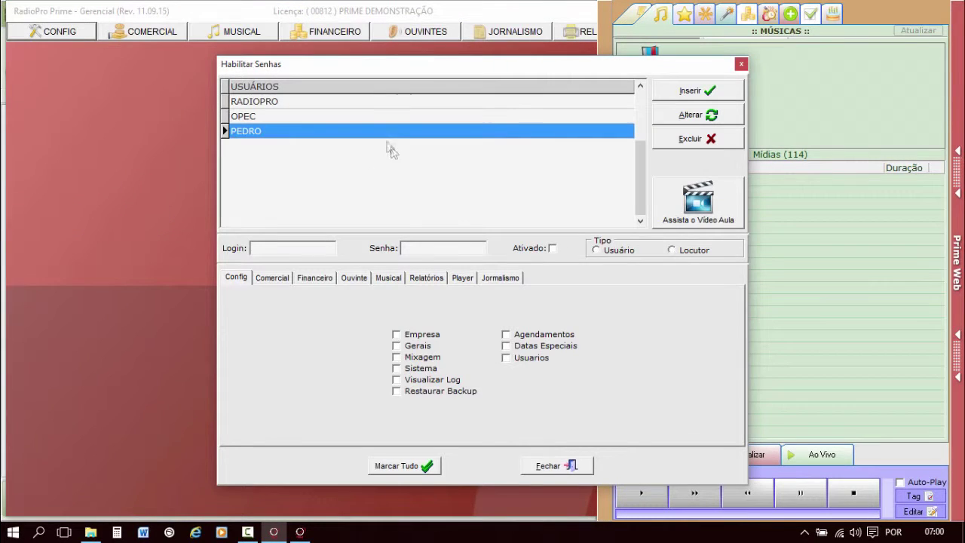
{"action": "left_click", "coordinate": [355, 132]}
{"action": "left_click", "coordinate": [459, 278]}
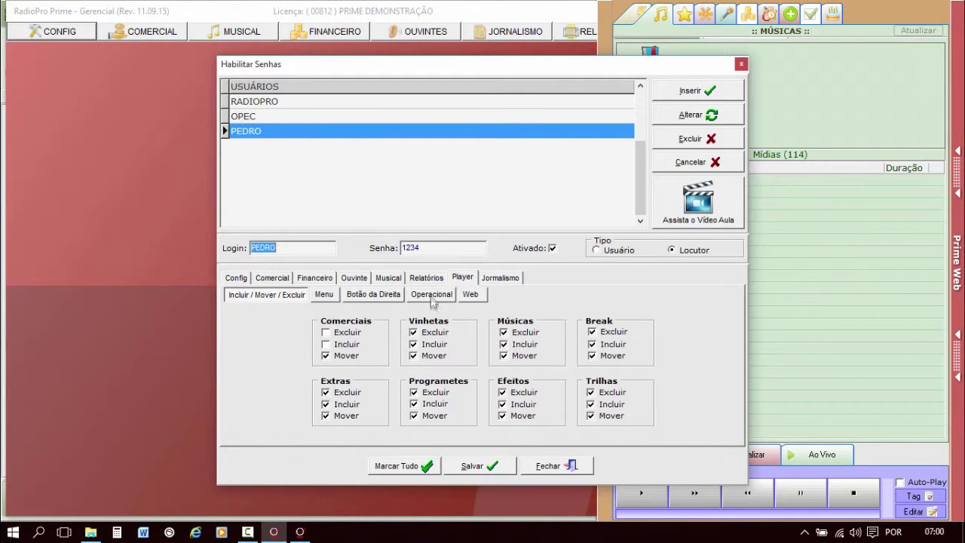
{"action": "left_click", "coordinate": [431, 294]}
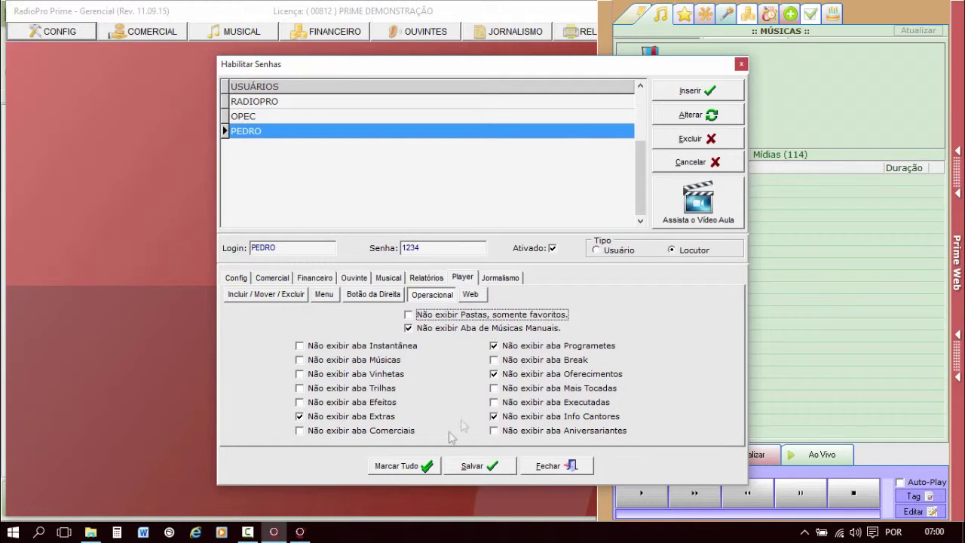
{"action": "left_click", "coordinate": [473, 470]}
{"action": "left_click", "coordinate": [567, 467]}
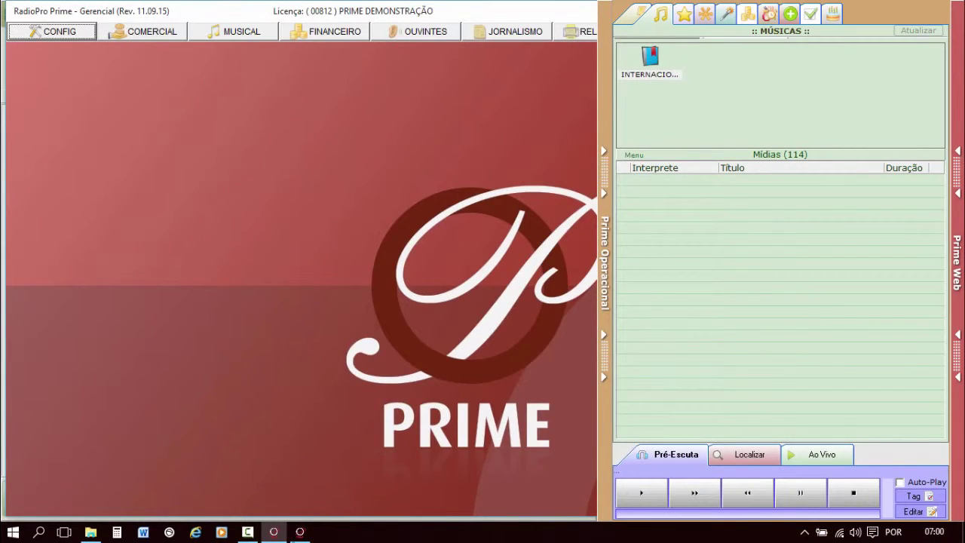
{"action": "left_click", "coordinate": [300, 531]}
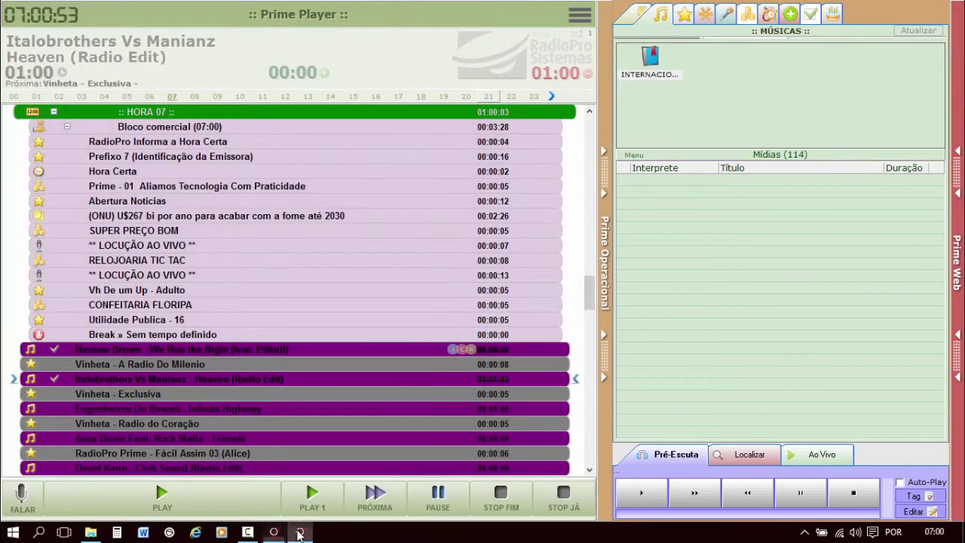
Log into Prime Player as the newly configured announcer with their password, instead of the default operator.
{"action": "left_click", "coordinate": [584, 16]}
{"action": "left_click", "coordinate": [668, 31]}
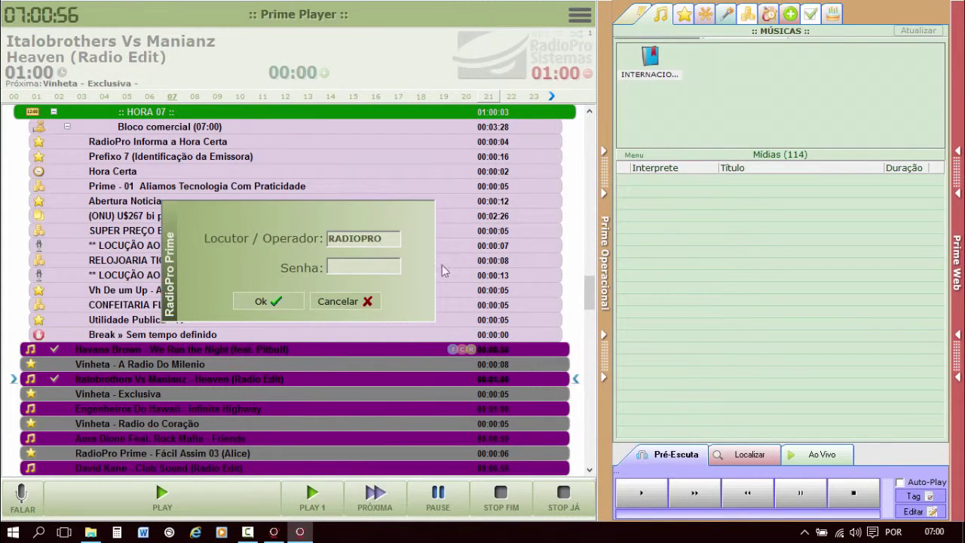
{"action": "left_click", "coordinate": [378, 306]}
{"action": "left_click", "coordinate": [579, 15]}
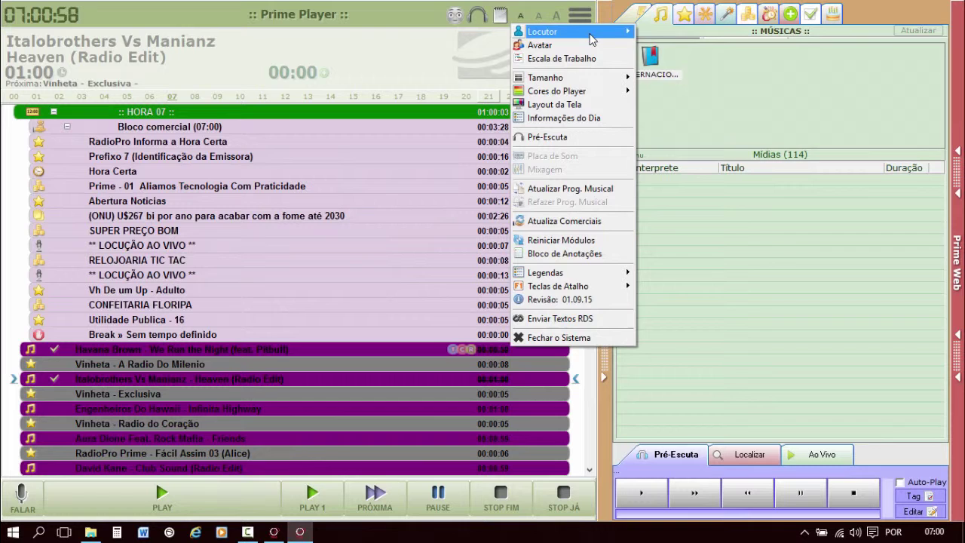
{"action": "mouse_move", "coordinate": [602, 31]}
{"action": "left_click", "coordinate": [662, 45]}
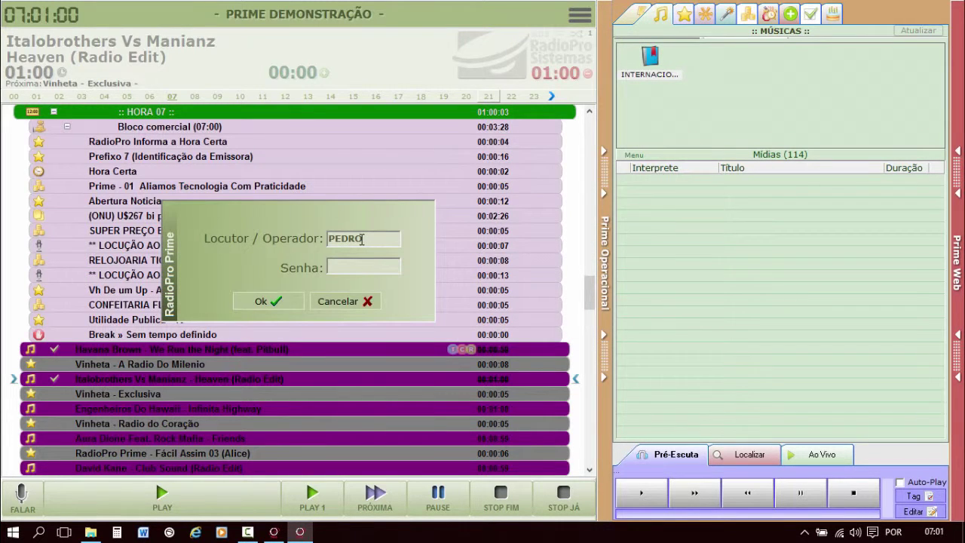
{"action": "left_click", "coordinate": [276, 303]}
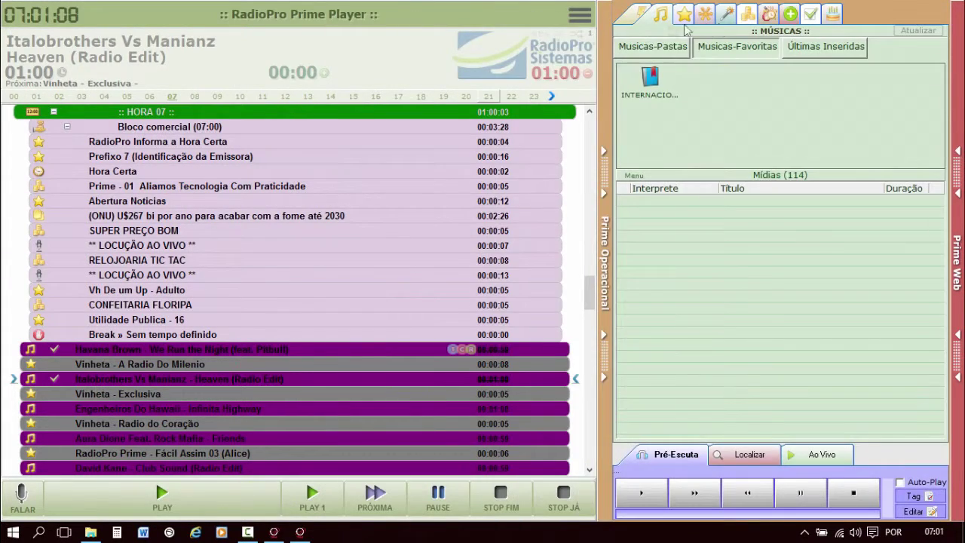
Add the whole Vinhetas Entre Musicas jingle folder to the instant-play grid.
{"action": "left_click", "coordinate": [680, 14]}
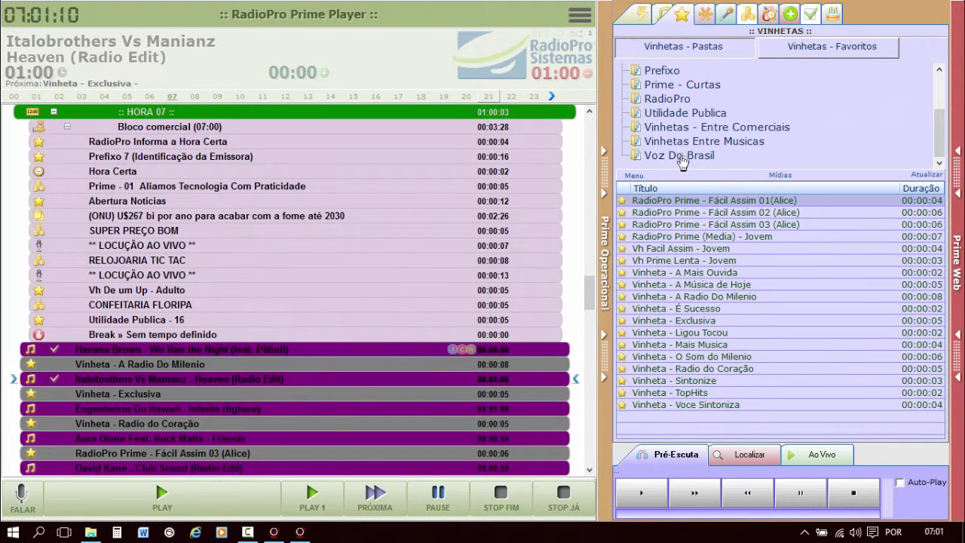
{"action": "left_click", "coordinate": [678, 155]}
{"action": "right_click", "coordinate": [683, 153]}
{"action": "left_click", "coordinate": [682, 141]}
{"action": "right_click", "coordinate": [683, 142]}
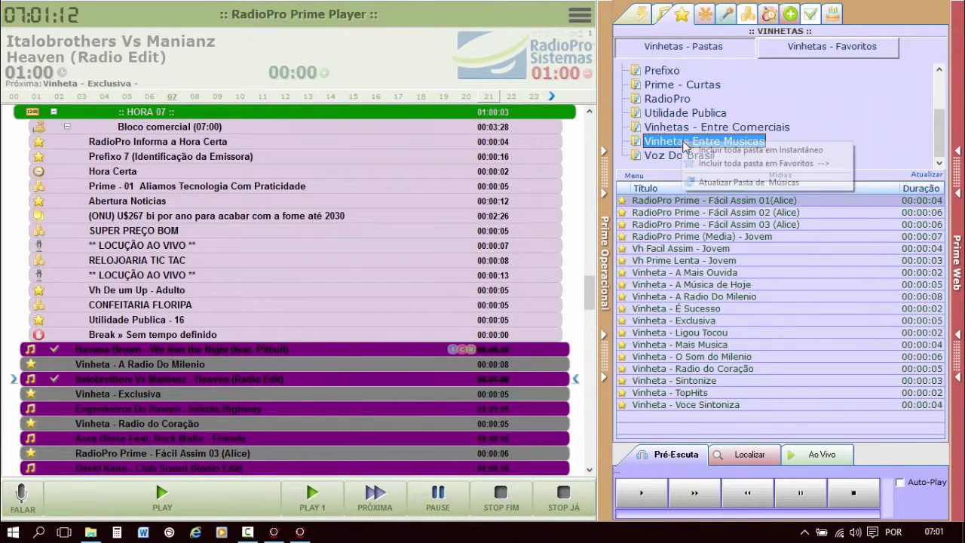
{"action": "left_click", "coordinate": [735, 151]}
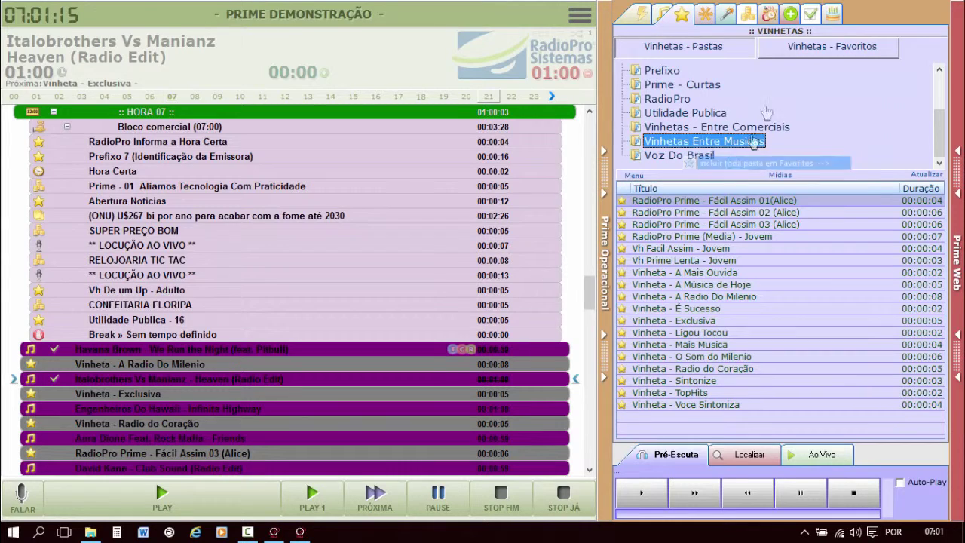
Give the Vinhetas Entre Musicas favourite shortcut the Prime_007.ico brush image.
{"action": "left_click", "coordinate": [800, 52]}
{"action": "right_click", "coordinate": [652, 87]}
{"action": "left_click", "coordinate": [698, 113]}
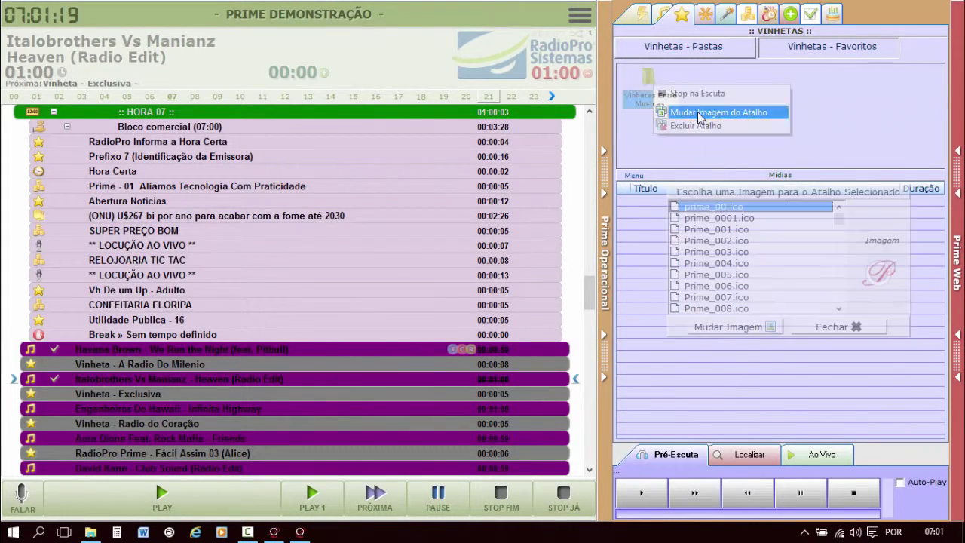
{"action": "left_click", "coordinate": [716, 297]}
{"action": "left_click", "coordinate": [728, 327]}
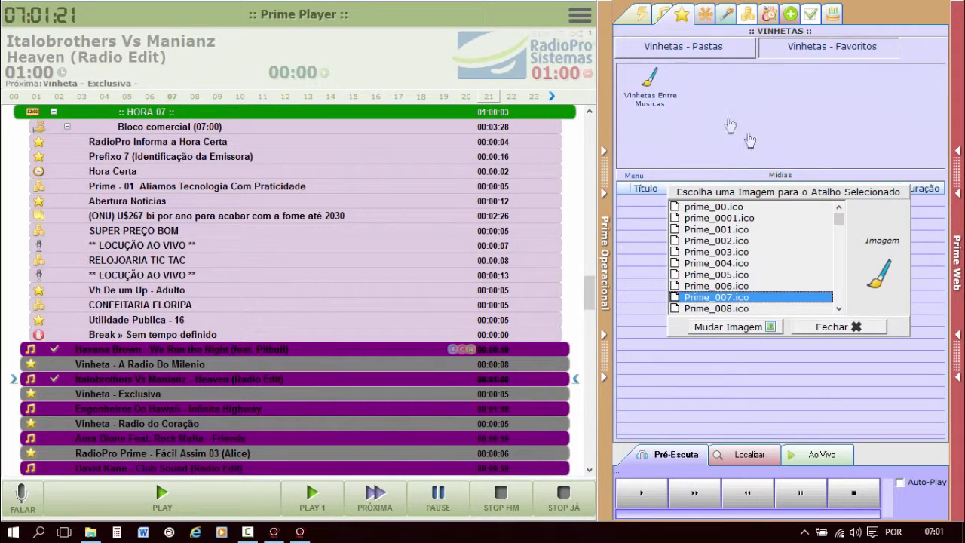
{"action": "left_click", "coordinate": [846, 327]}
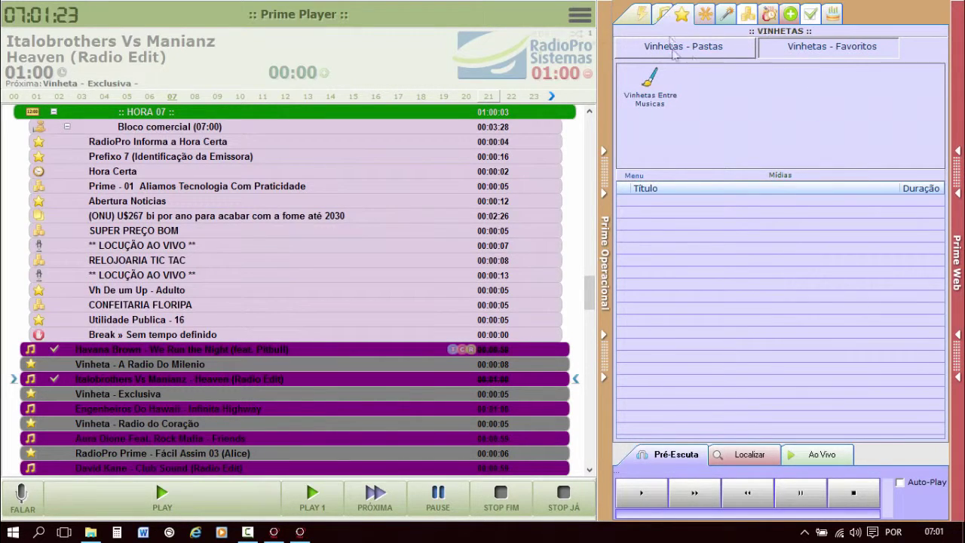
{"action": "left_click", "coordinate": [643, 15]}
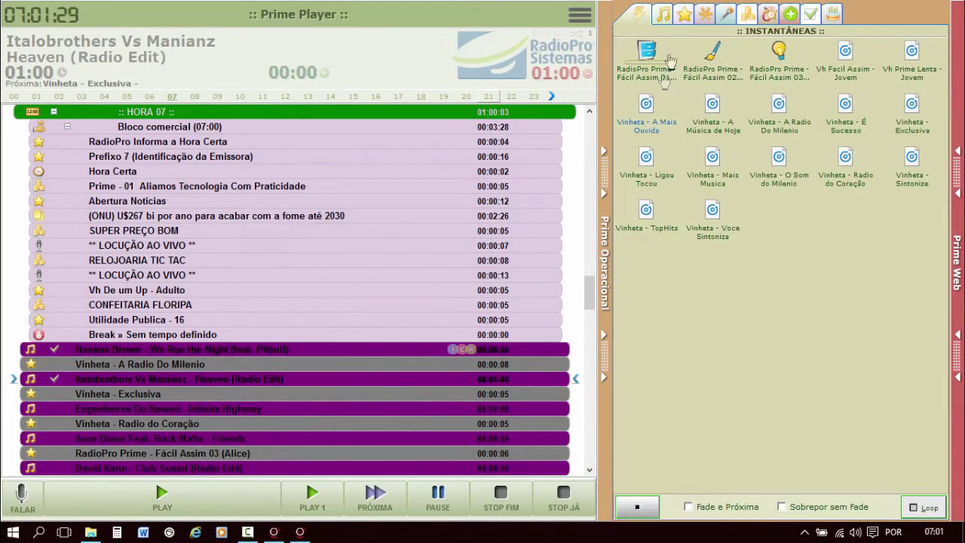
Add the Vh Facil Assim - Jovem jingle to the instant-play grid, then show the Break / Hora Certa panel.
{"action": "left_click", "coordinate": [684, 14]}
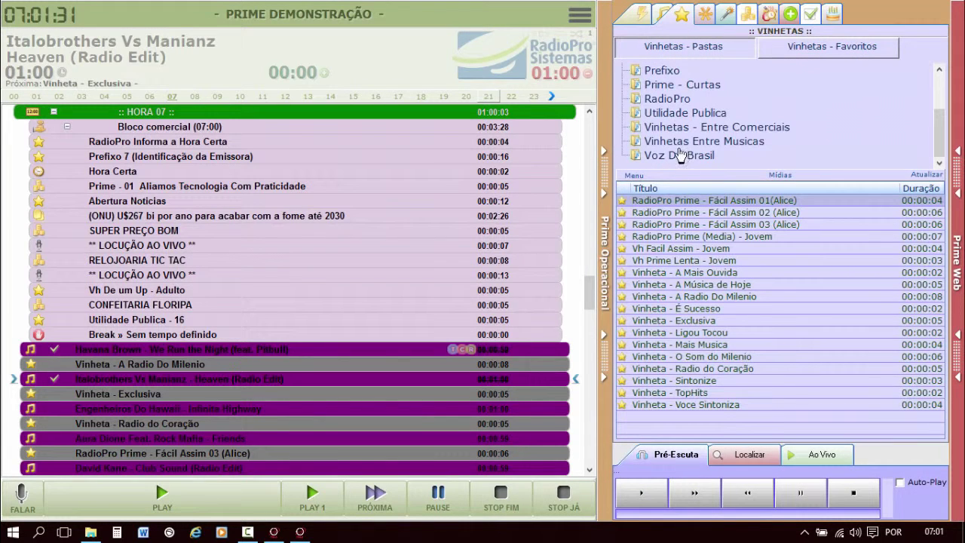
{"action": "left_click", "coordinate": [690, 214]}
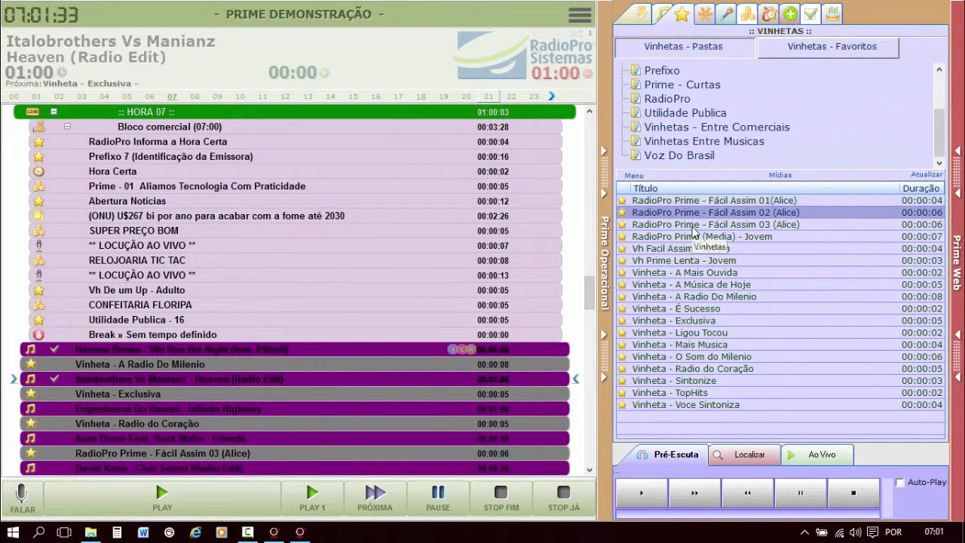
{"action": "right_click", "coordinate": [692, 226]}
{"action": "left_click", "coordinate": [663, 249]}
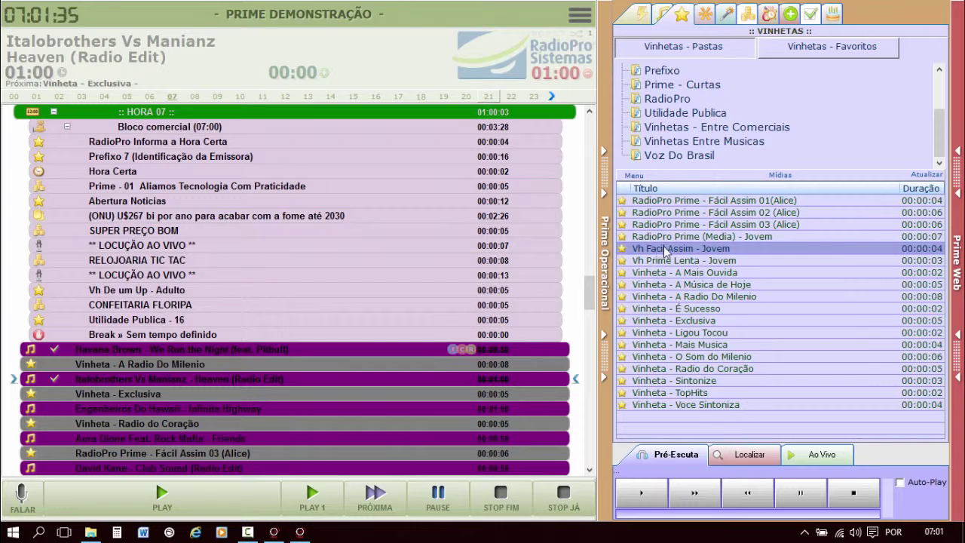
{"action": "right_click", "coordinate": [665, 249]}
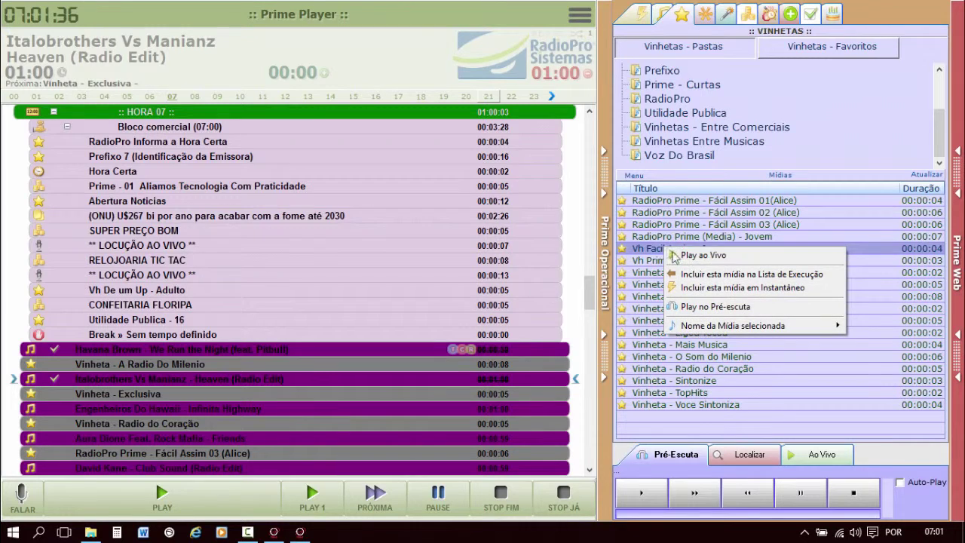
{"action": "left_click", "coordinate": [735, 290]}
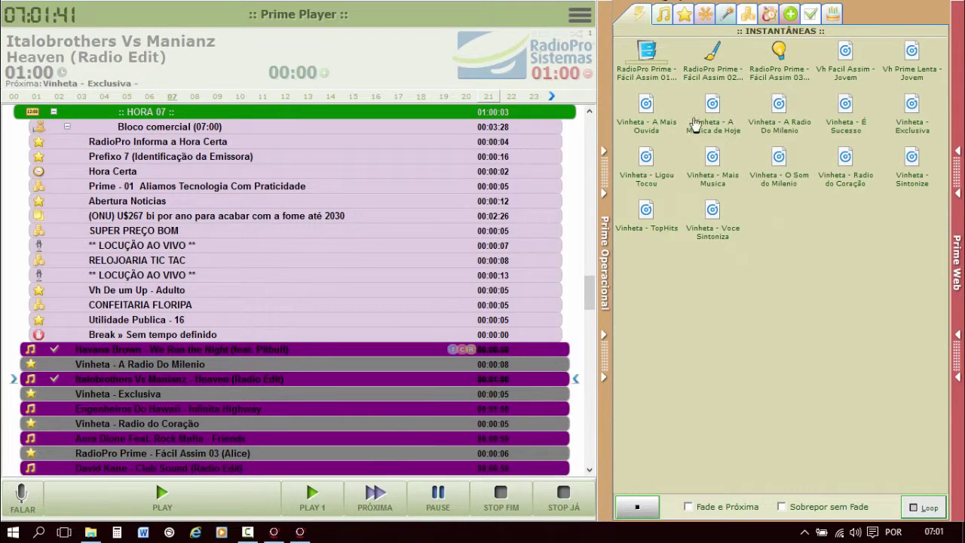
{"action": "left_click", "coordinate": [768, 15]}
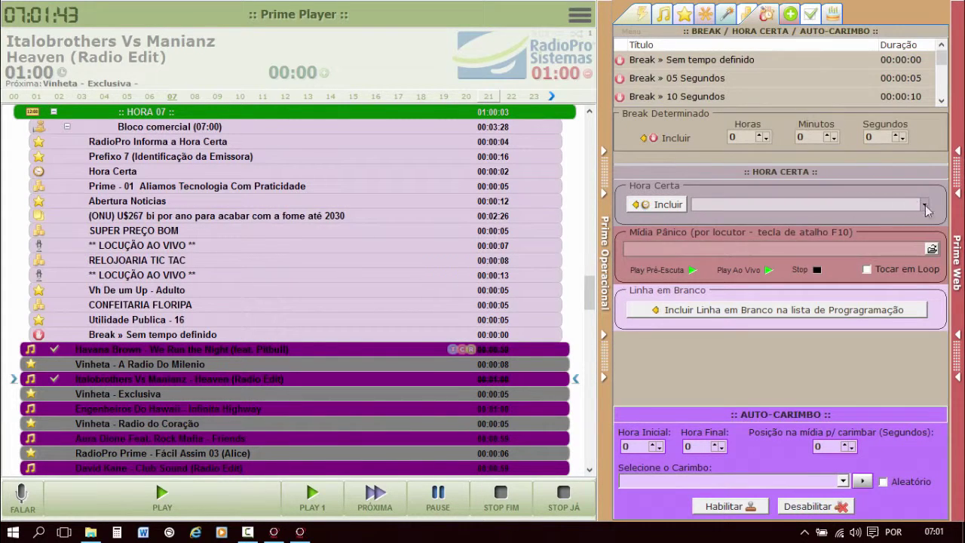
Add the Arquivo Unico time announcement to the instant-play grid as a shortcut.
{"action": "left_click", "coordinate": [924, 205]}
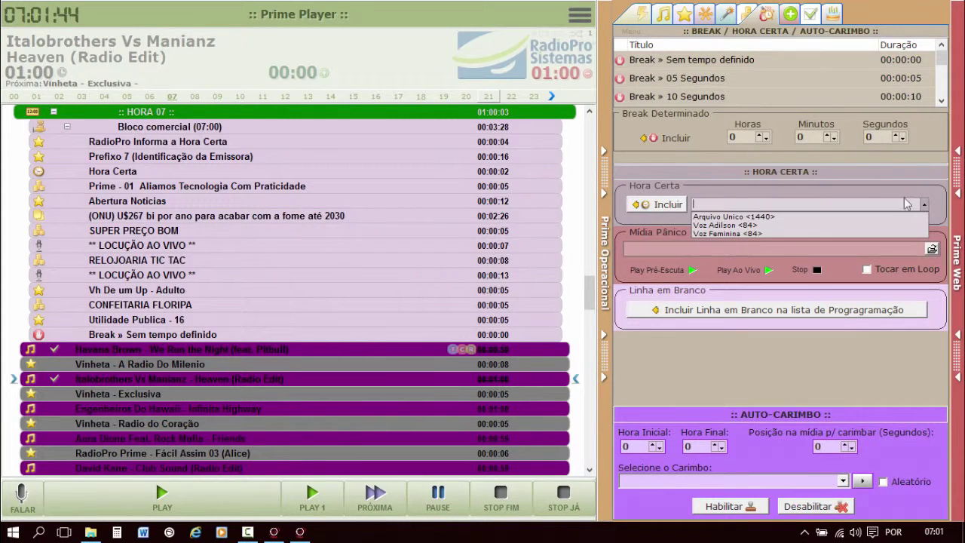
{"action": "left_click", "coordinate": [741, 217]}
{"action": "left_click", "coordinate": [657, 210]}
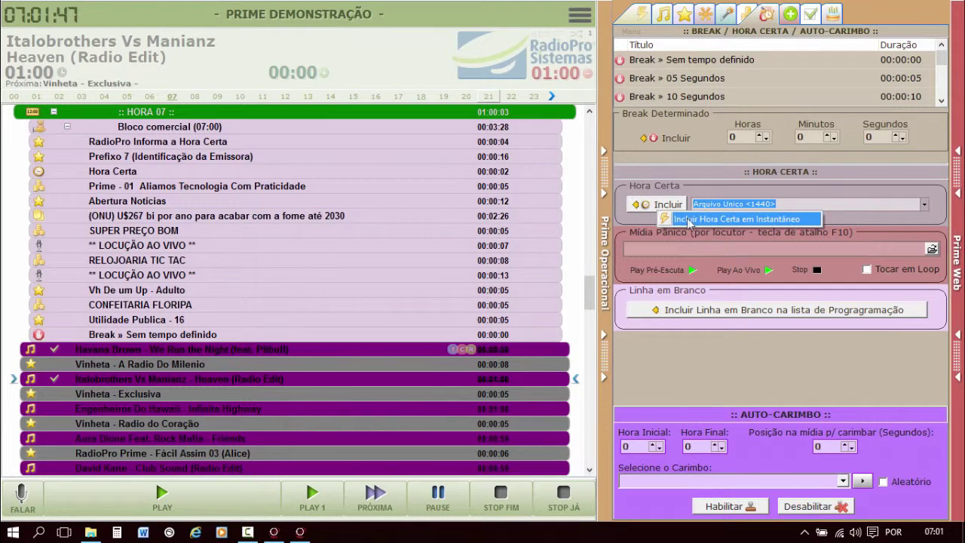
{"action": "left_click", "coordinate": [737, 223]}
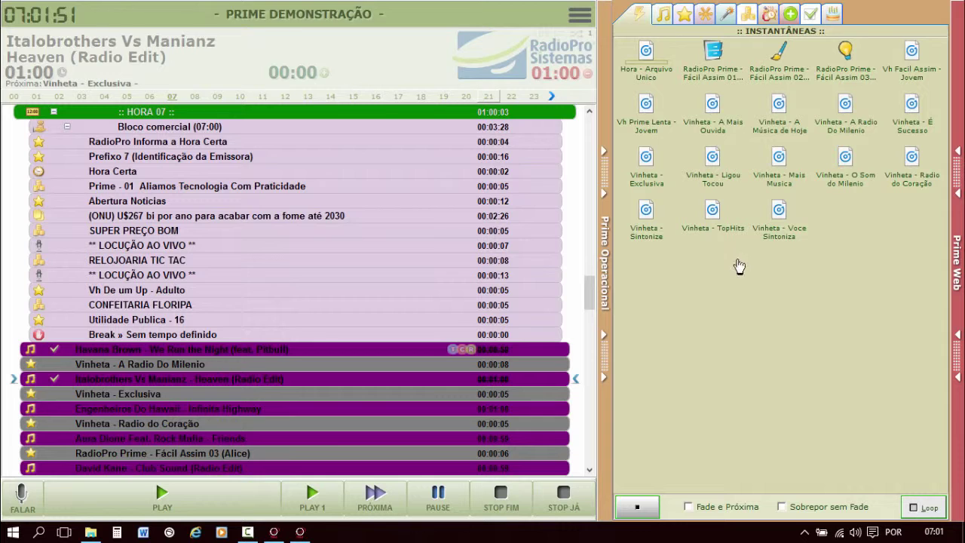
Change the Hora - Arquivo Unico shortcut's image to Prime_124.ico.
{"action": "right_click", "coordinate": [644, 53]}
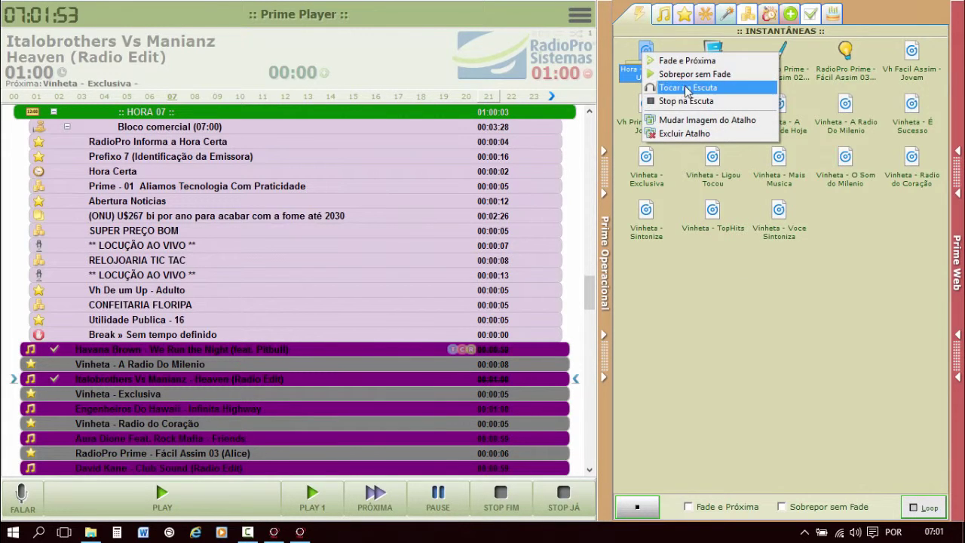
{"action": "left_click", "coordinate": [694, 120]}
{"action": "left_click_drag", "start_coordinate": [841, 219], "coordinate": [838, 260]}
{"action": "left_click", "coordinate": [722, 263]}
{"action": "left_click", "coordinate": [721, 252]}
{"action": "left_click", "coordinate": [720, 263]}
{"action": "left_click", "coordinate": [744, 328]}
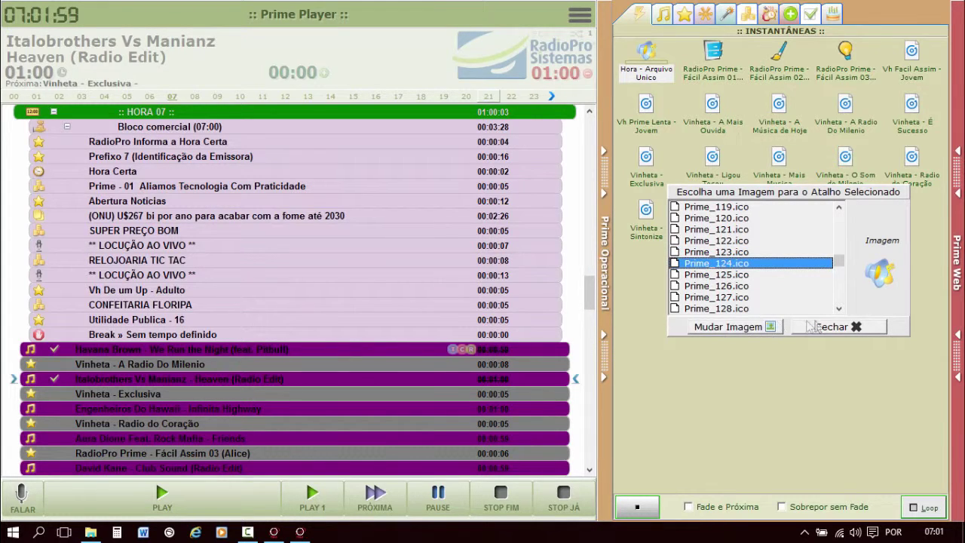
{"action": "left_click", "coordinate": [856, 326]}
{"action": "left_click", "coordinate": [652, 64]}
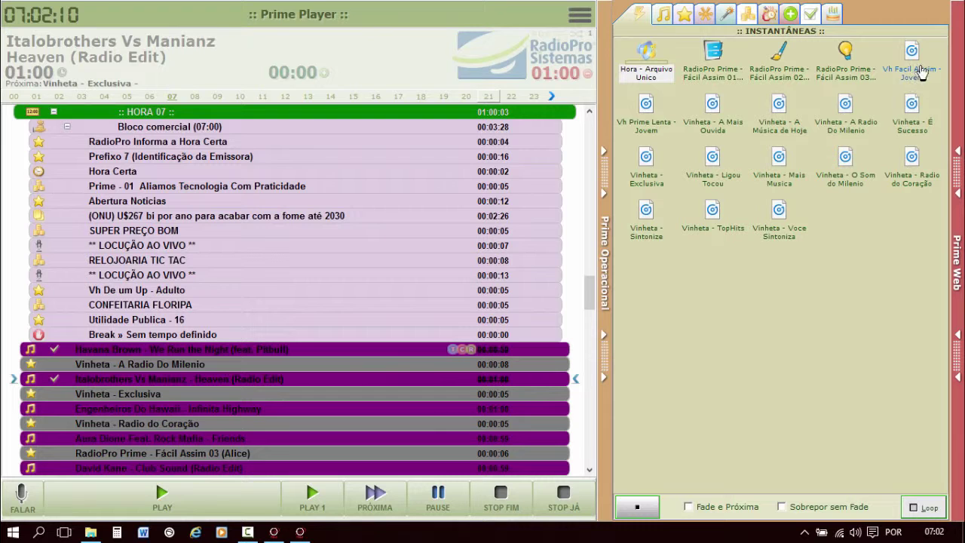
Show the Prime Web news panel, then open CONFIG > ACESSOS in the Gerencial module.
{"action": "left_click", "coordinate": [958, 83]}
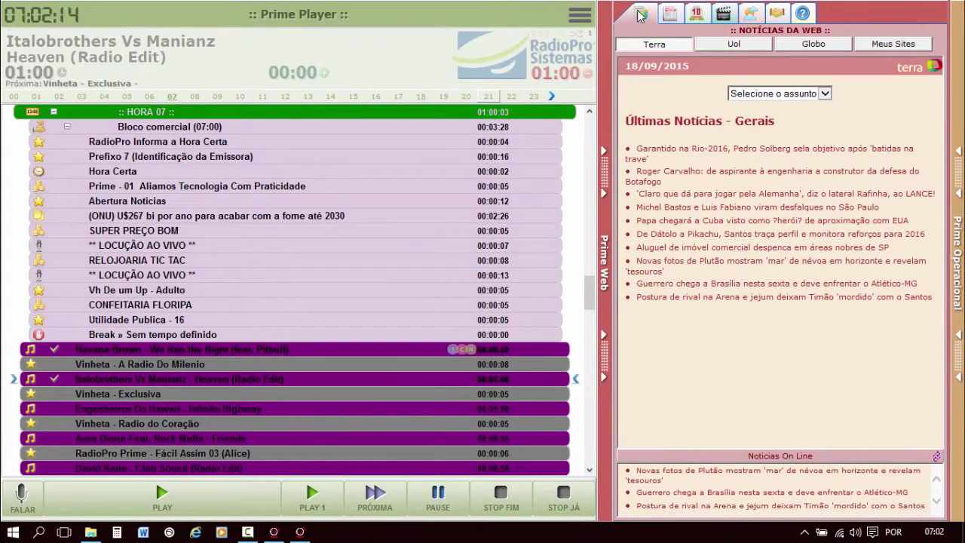
{"action": "left_click", "coordinate": [300, 532]}
{"action": "left_click", "coordinate": [62, 34]}
{"action": "left_click", "coordinate": [93, 208]}
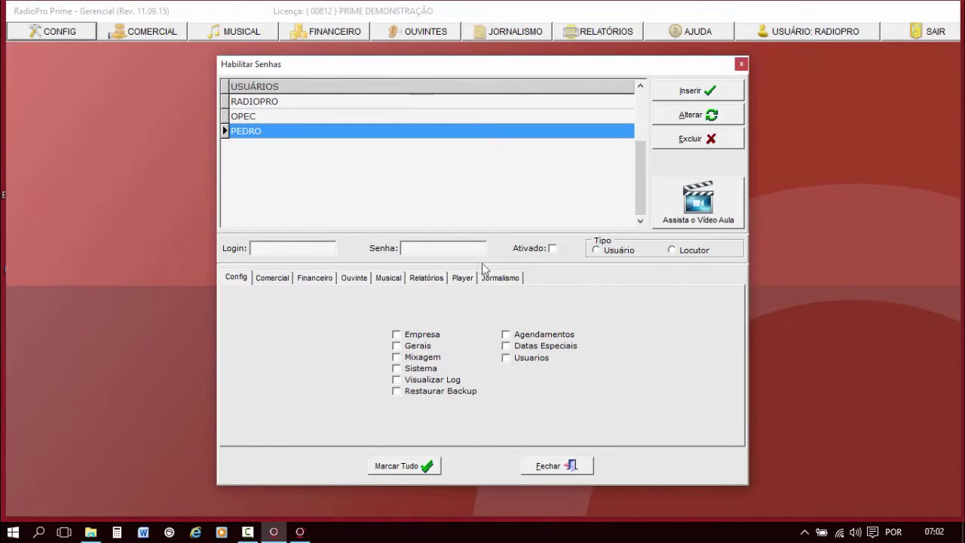
Review the user's Player > Web permissions, then switch back to Prime Player.
{"action": "double_click", "coordinate": [318, 131]}
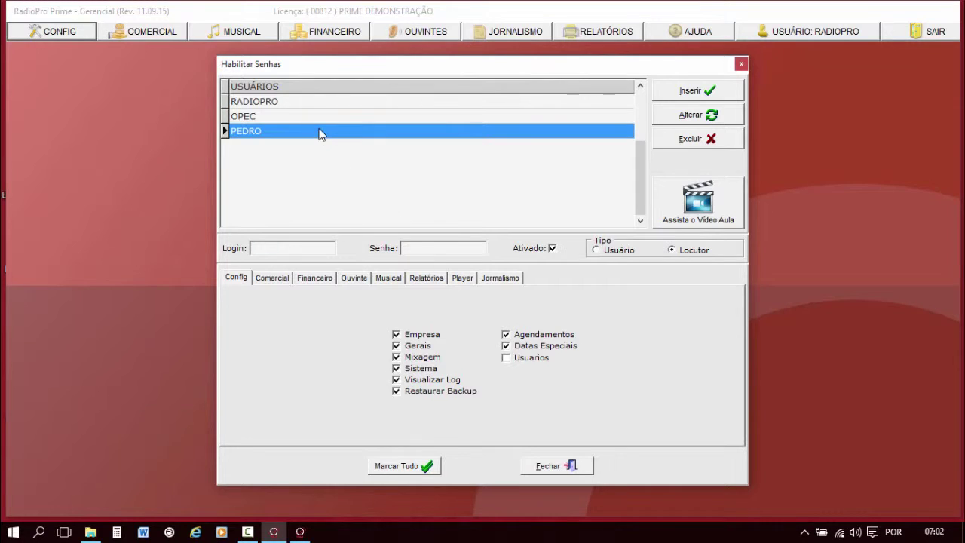
{"action": "left_click", "coordinate": [462, 278]}
{"action": "left_click", "coordinate": [470, 295]}
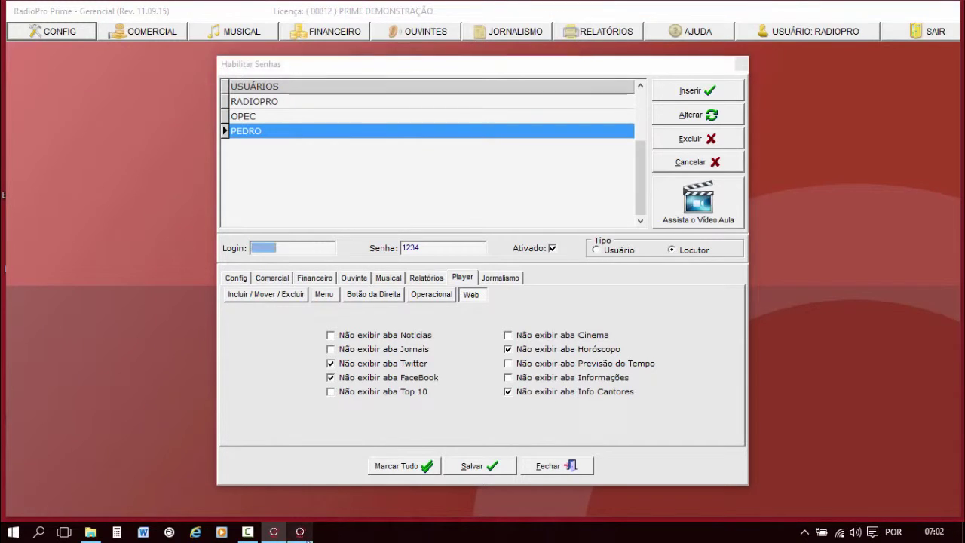
{"action": "left_click", "coordinate": [300, 532]}
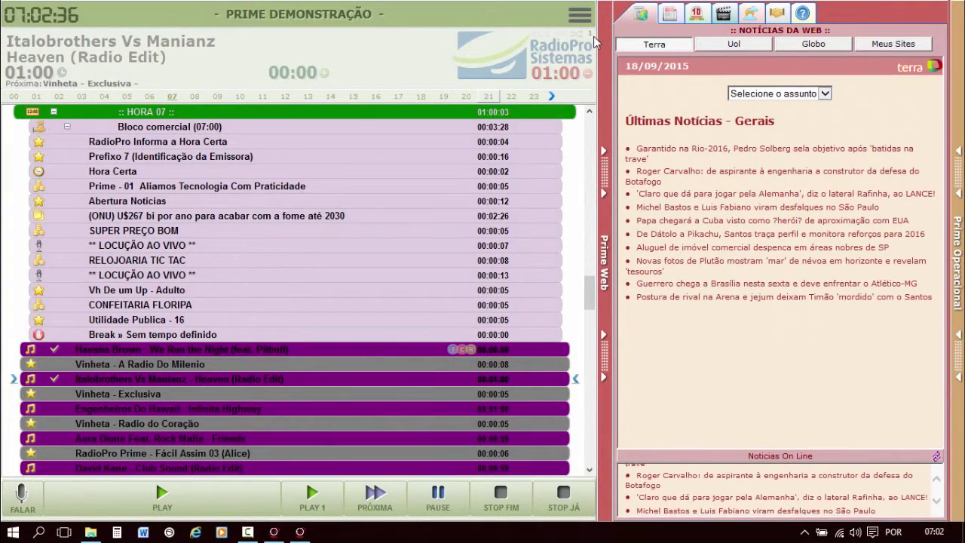
Check the user's Player Incluir / Mover / Excluir permissions, where deleting and adding commercials is denied.
{"action": "left_click", "coordinate": [272, 534]}
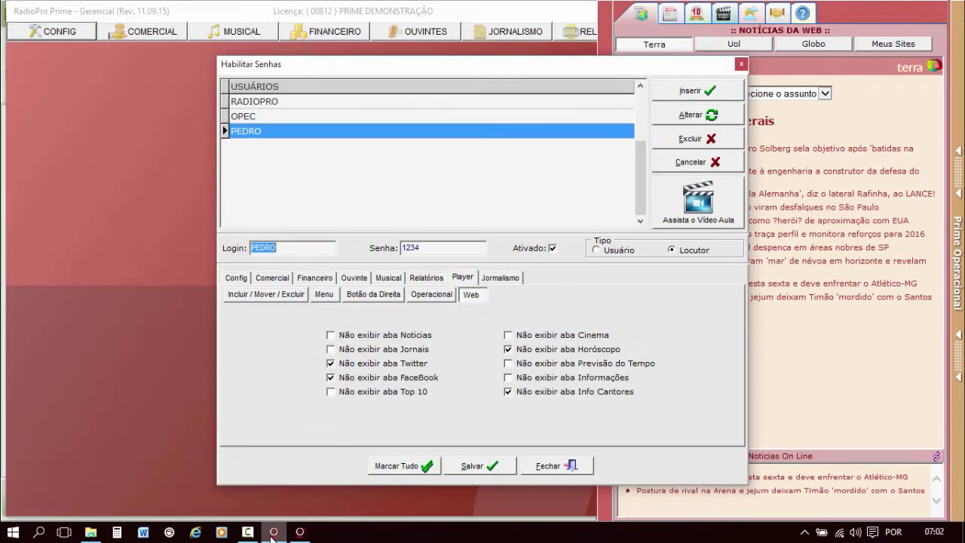
{"action": "left_click", "coordinate": [313, 136]}
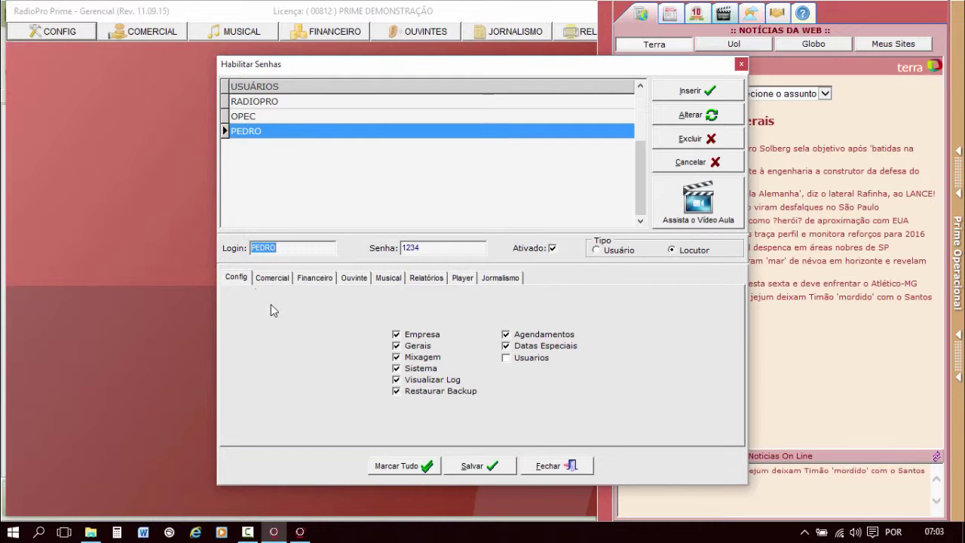
{"action": "left_click", "coordinate": [242, 280]}
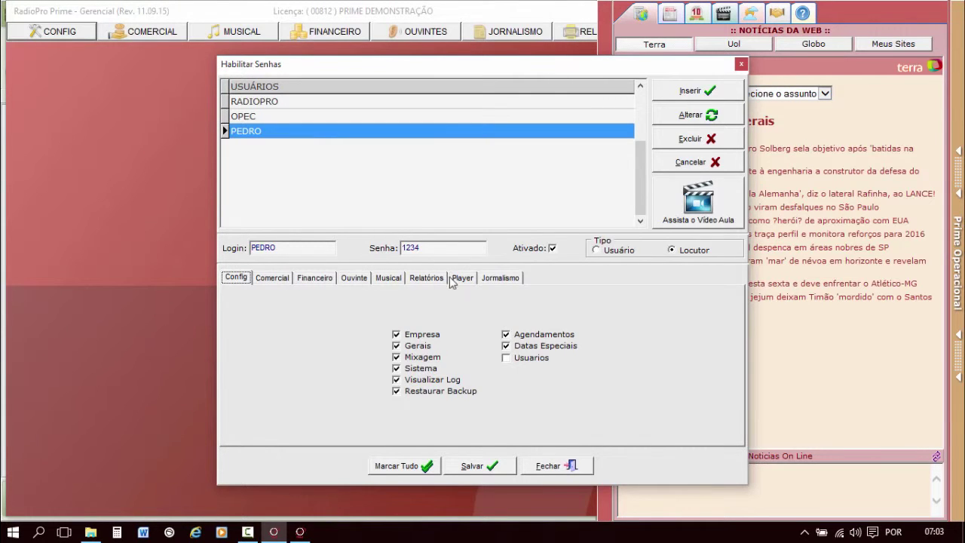
{"action": "left_click", "coordinate": [459, 278]}
{"action": "left_click", "coordinate": [267, 298]}
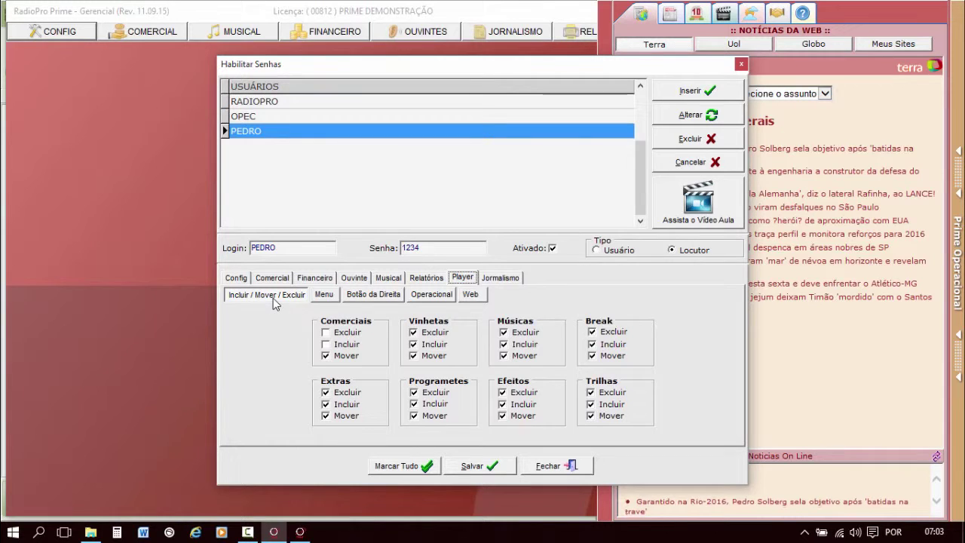
{"action": "left_click", "coordinate": [302, 532]}
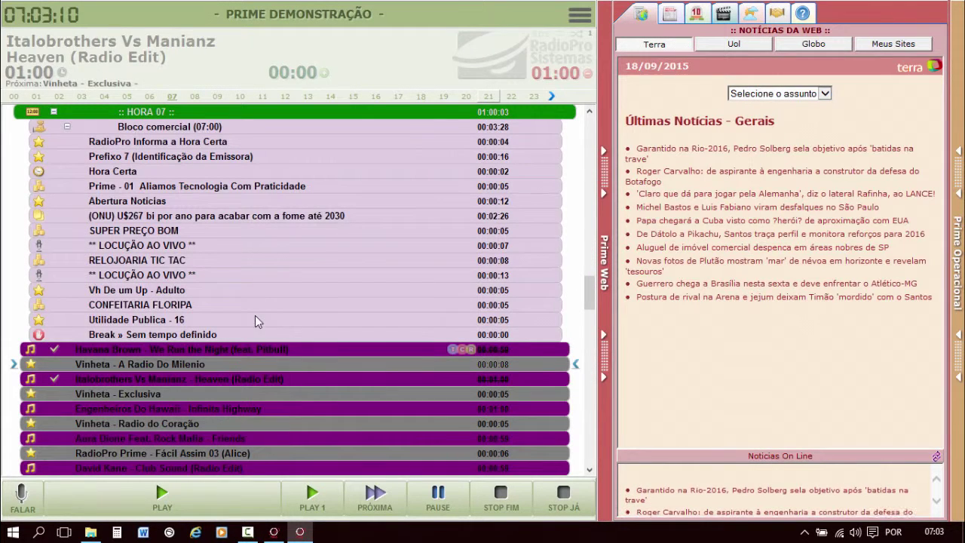
Try deleting the Prefixo 7 commercial to confirm it is refused, then show the Comerciais library.
{"action": "left_click", "coordinate": [582, 15]}
{"action": "mouse_move", "coordinate": [551, 32]}
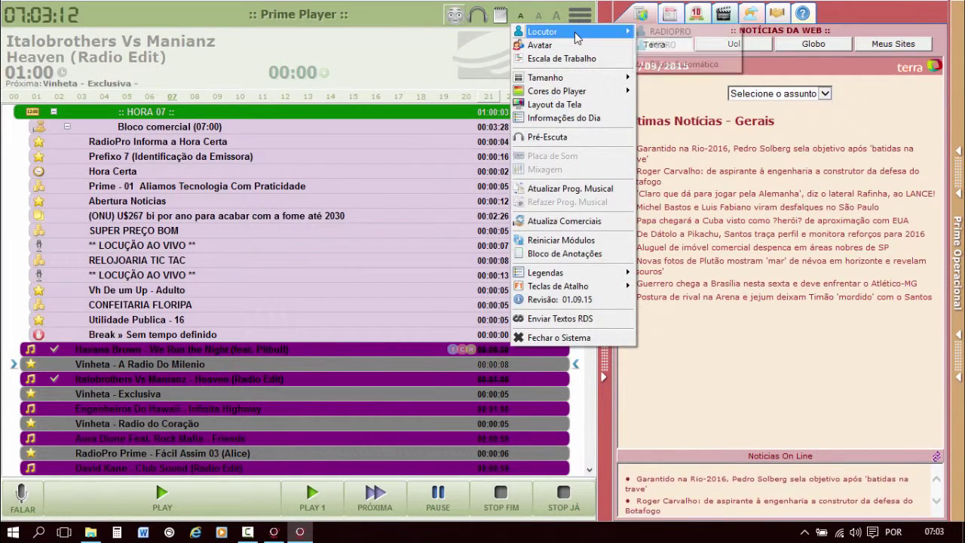
{"action": "left_click", "coordinate": [130, 153]}
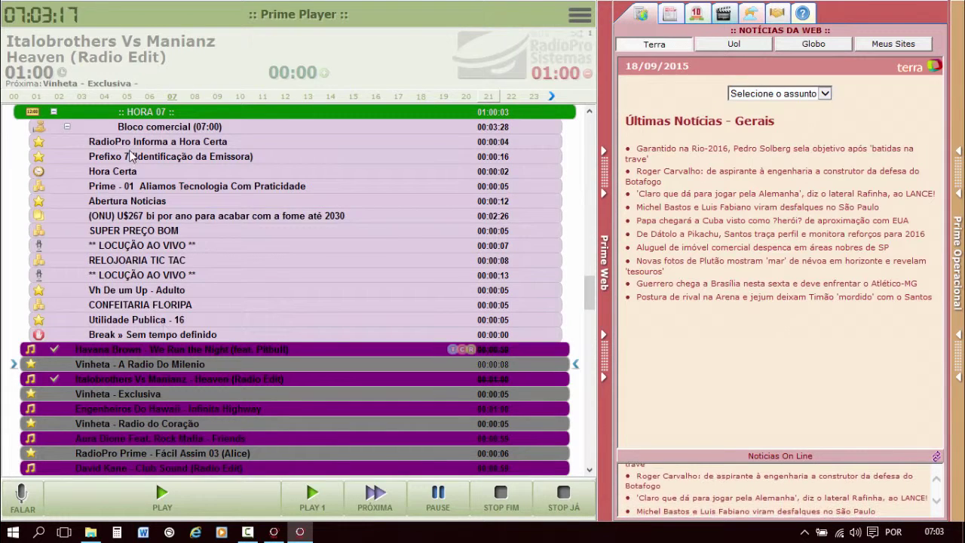
{"action": "right_click", "coordinate": [129, 153]}
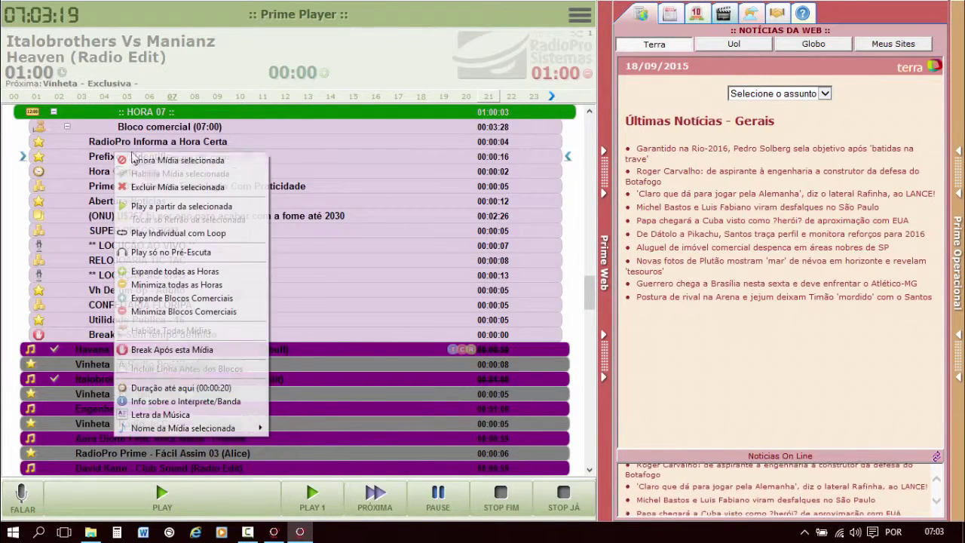
{"action": "left_click", "coordinate": [226, 185]}
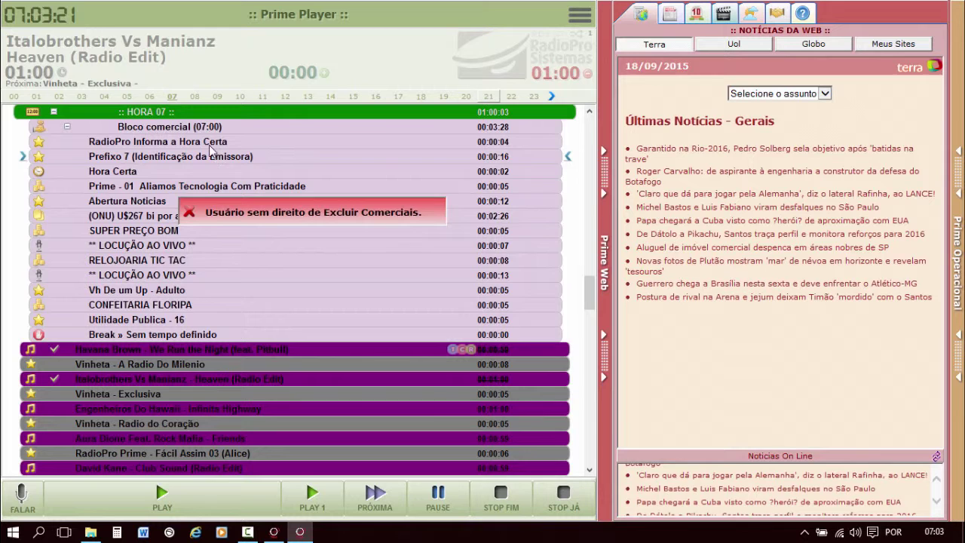
{"action": "left_click", "coordinate": [955, 83]}
{"action": "left_click", "coordinate": [747, 15]}
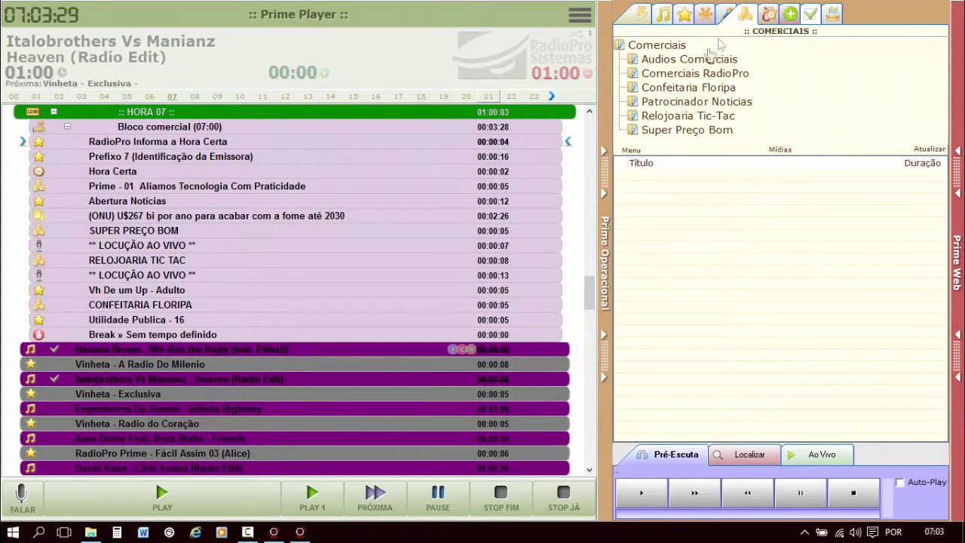
Try dragging the first Comerciais RadioPro spot into the hour 07 playlist.
{"action": "left_click", "coordinate": [686, 73]}
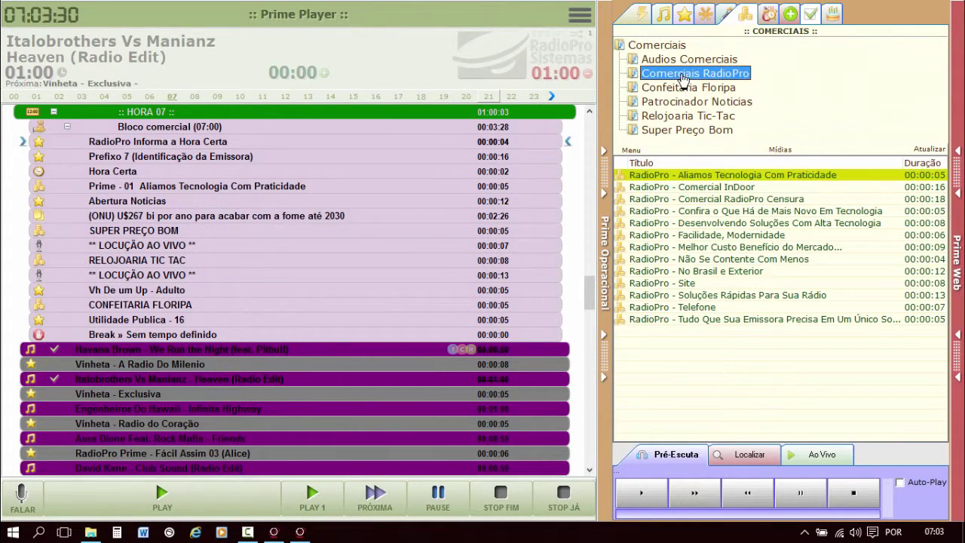
{"action": "left_click", "coordinate": [678, 176]}
{"action": "left_click_drag", "start_coordinate": [677, 179], "coordinate": [339, 279]}
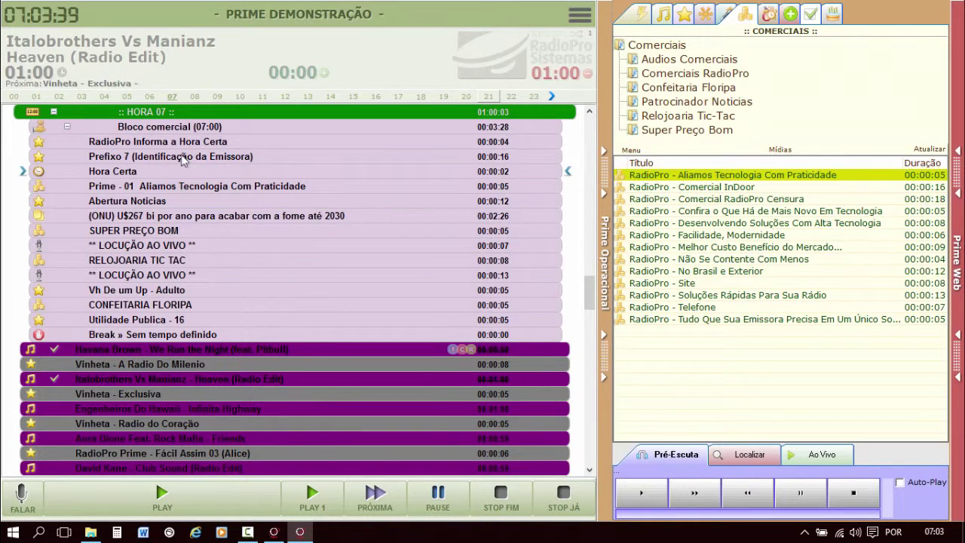
Inspect the allowed actions on the Prefixo 7, Vinheta, Havana Brown and Italobrothers rows.
{"action": "right_click", "coordinate": [181, 158]}
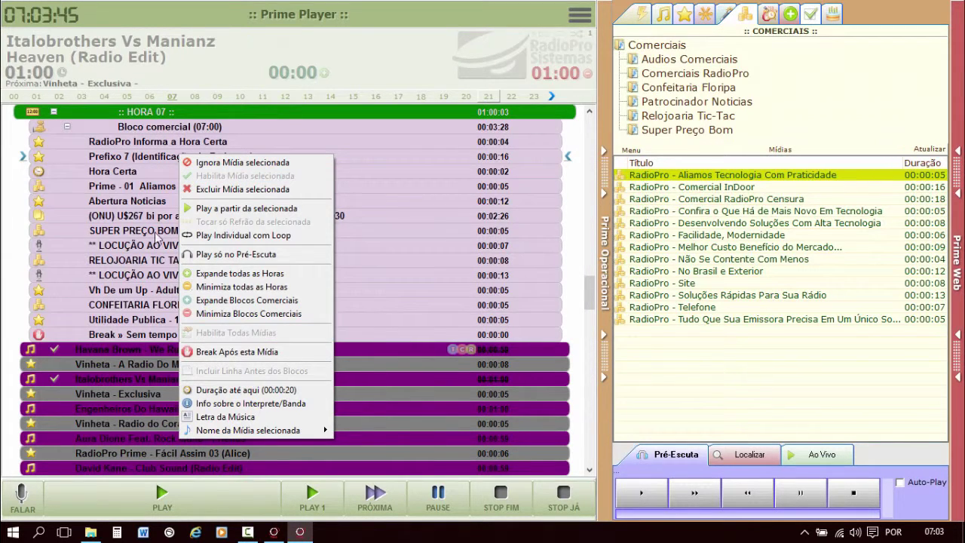
{"action": "left_click", "coordinate": [129, 367]}
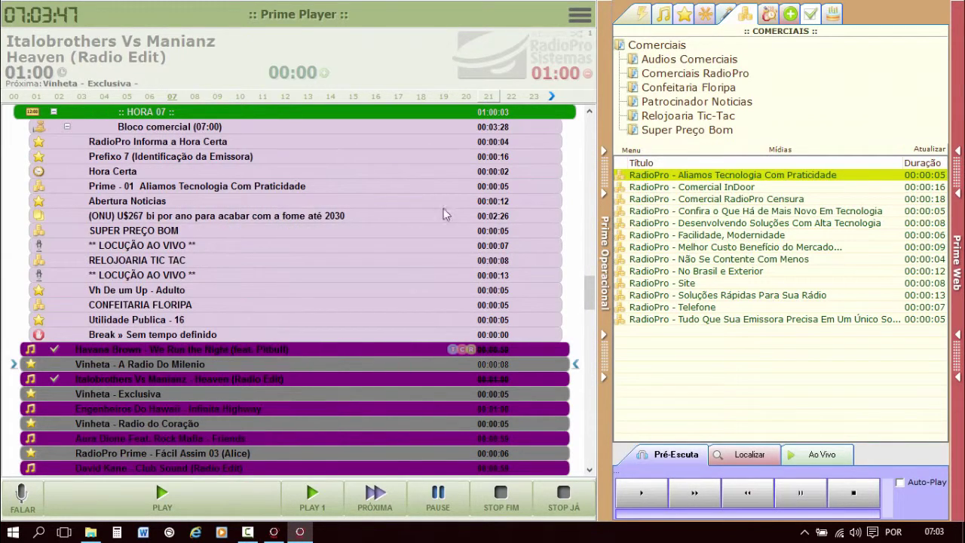
{"action": "right_click", "coordinate": [165, 364]}
{"action": "left_click", "coordinate": [109, 348]}
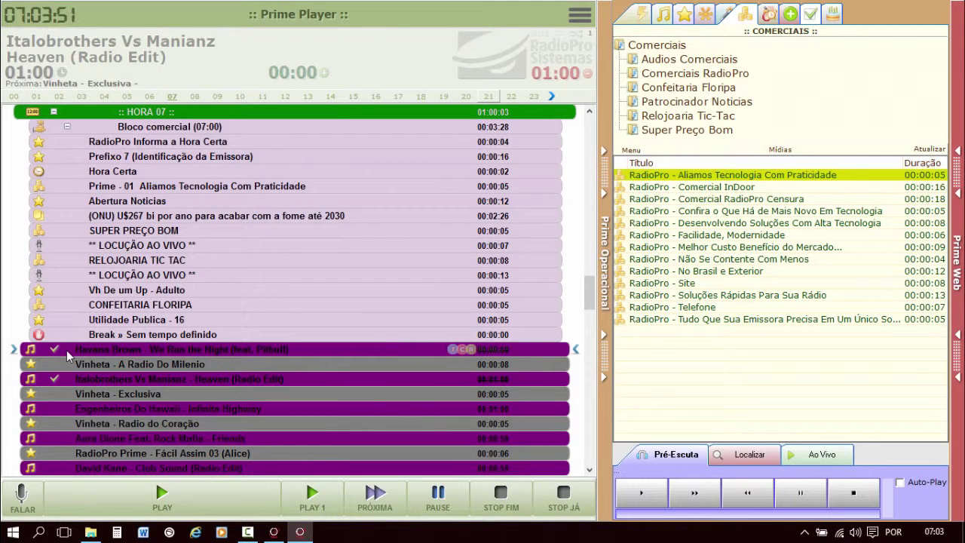
{"action": "right_click", "coordinate": [131, 351]}
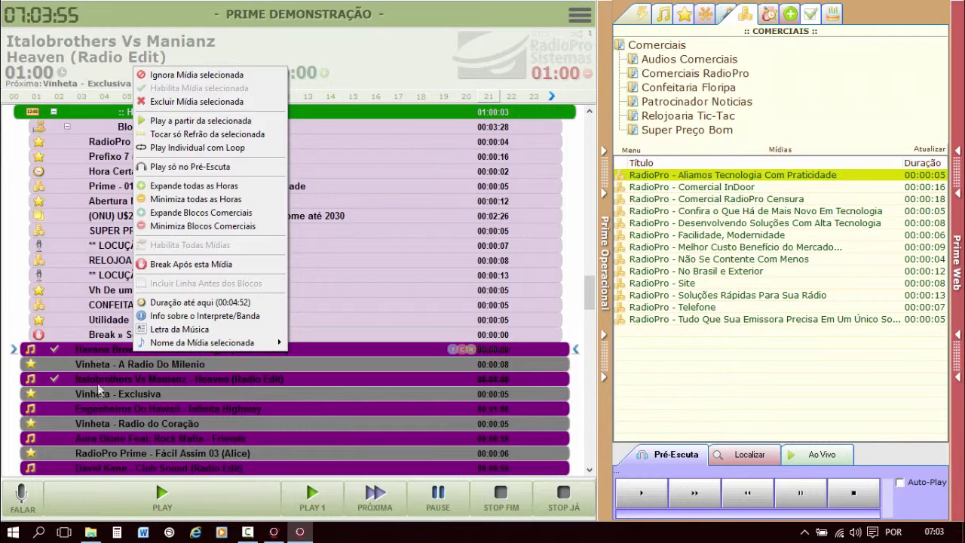
{"action": "left_click", "coordinate": [107, 378]}
{"action": "right_click", "coordinate": [106, 378]}
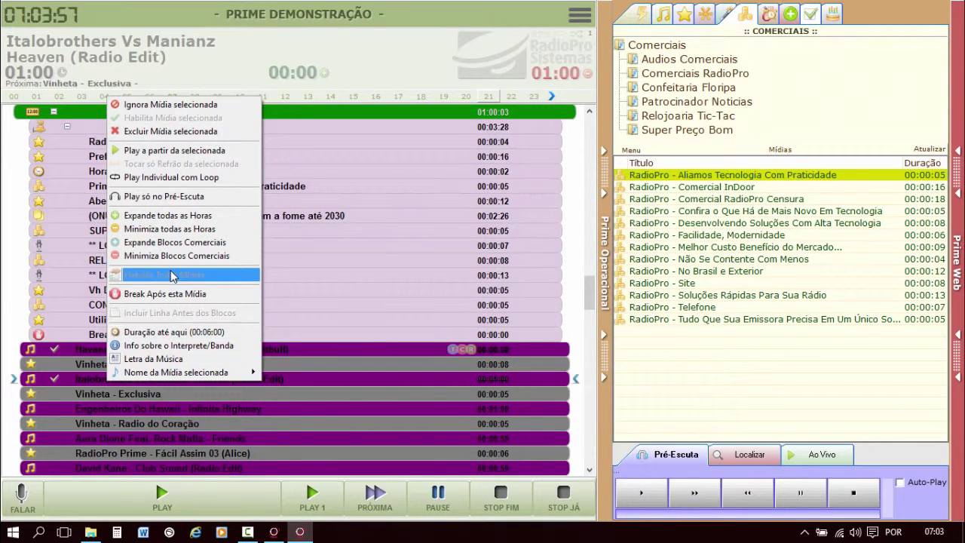
{"action": "left_click", "coordinate": [339, 391]}
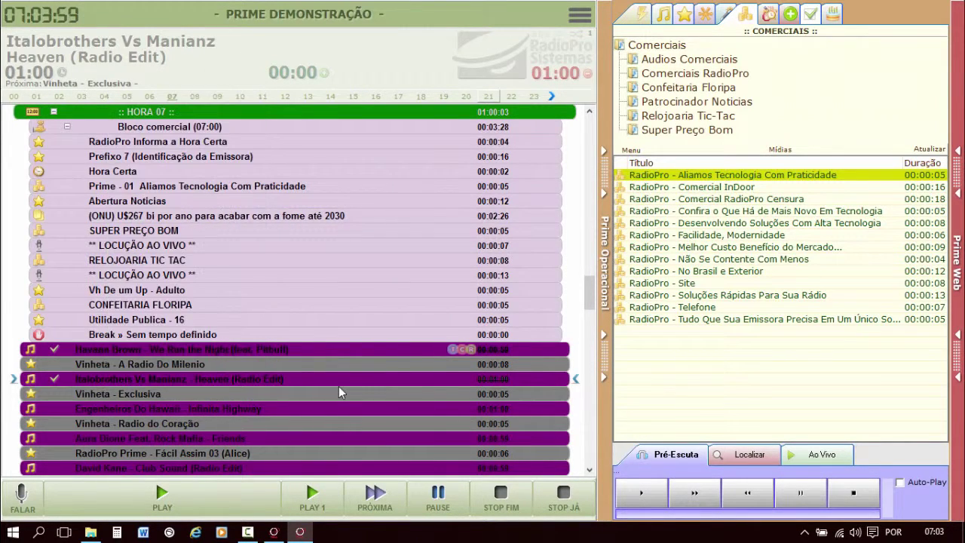
{"action": "left_click", "coordinate": [580, 15]}
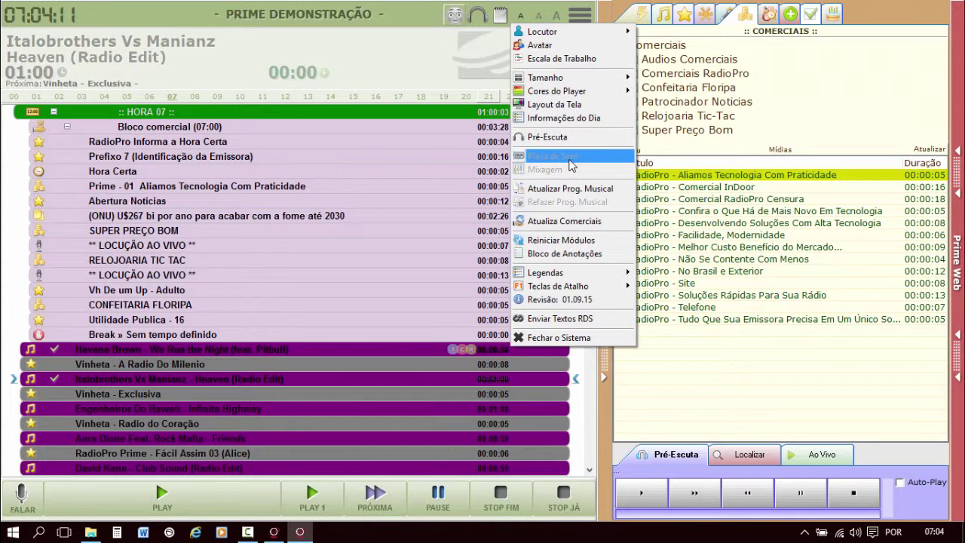
Review the announcer user's Player Operacional and Menu permissions in Habilitar Senhas, then close it.
{"action": "left_click", "coordinate": [275, 532]}
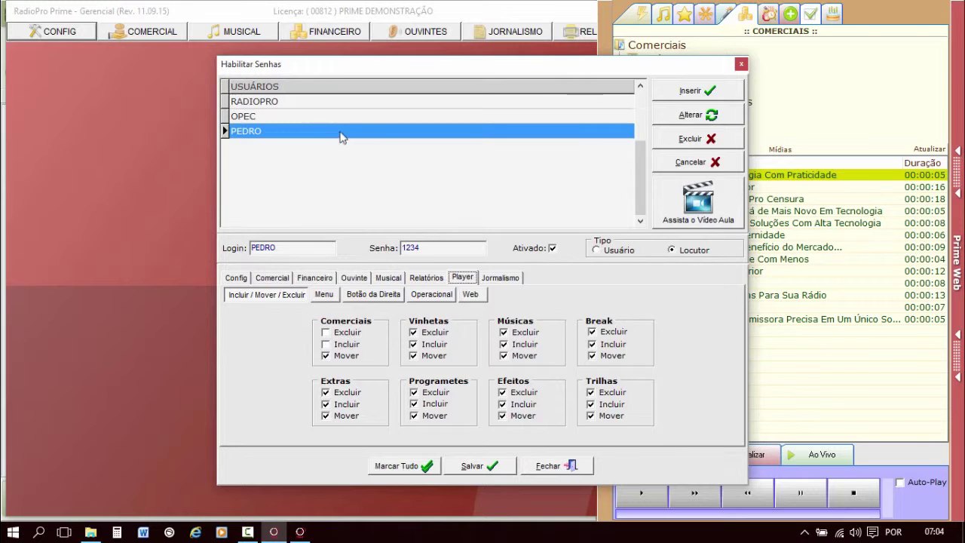
{"action": "left_click", "coordinate": [339, 134]}
{"action": "left_click", "coordinate": [462, 277]}
{"action": "left_click", "coordinate": [433, 294]}
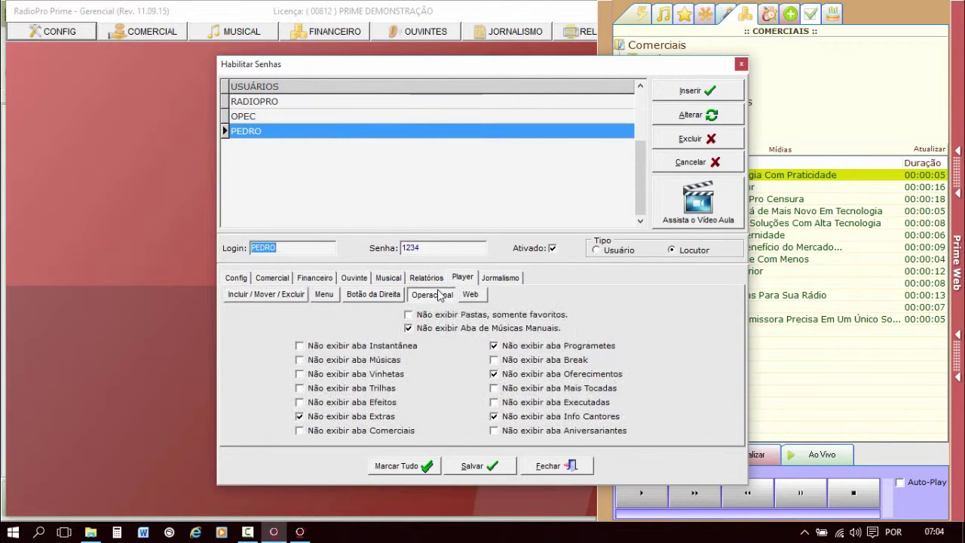
{"action": "left_click", "coordinate": [322, 294]}
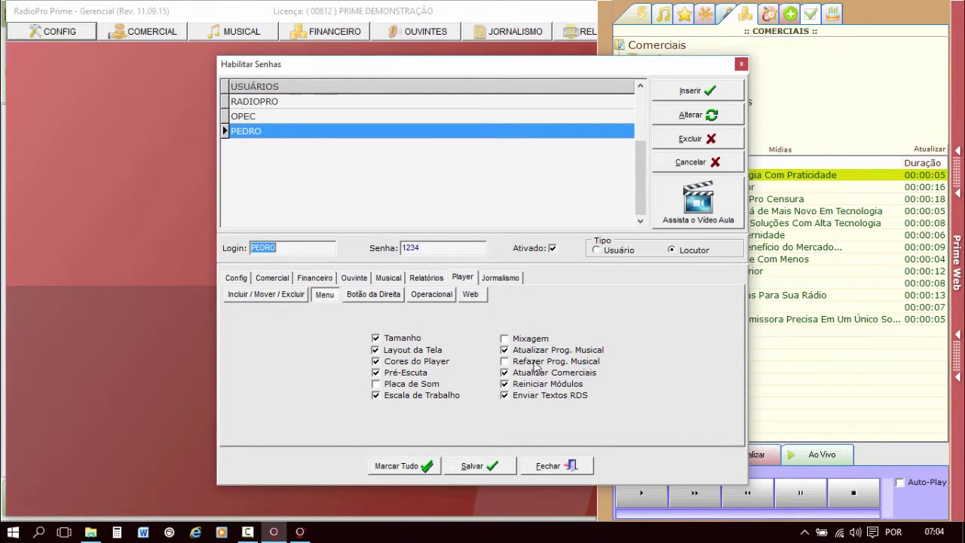
{"action": "left_click", "coordinate": [554, 466]}
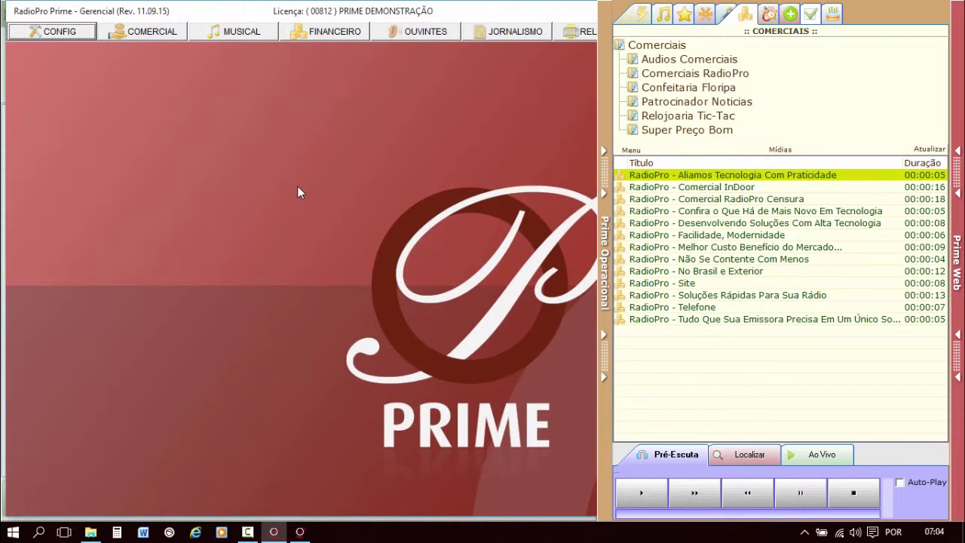
Untick Ativado for the announcer account in CONFIG > ACESSOS, save, and minimize the player.
{"action": "left_click", "coordinate": [59, 32]}
{"action": "left_click", "coordinate": [78, 211]}
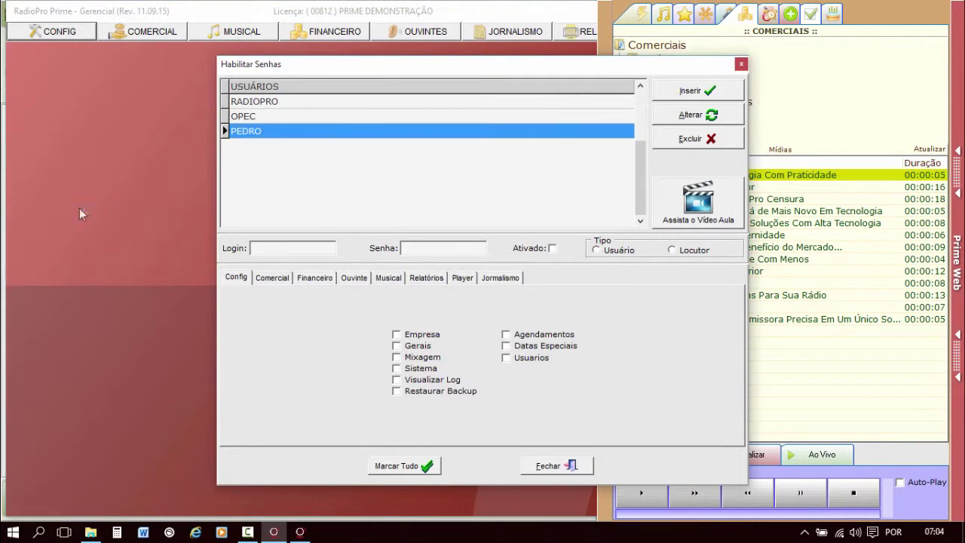
{"action": "double_click", "coordinate": [319, 133]}
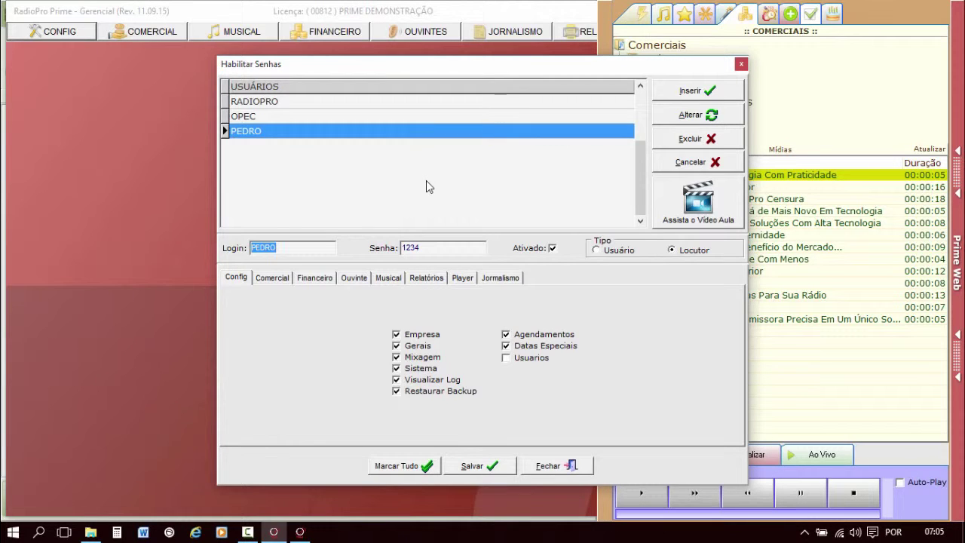
{"action": "left_click", "coordinate": [521, 248]}
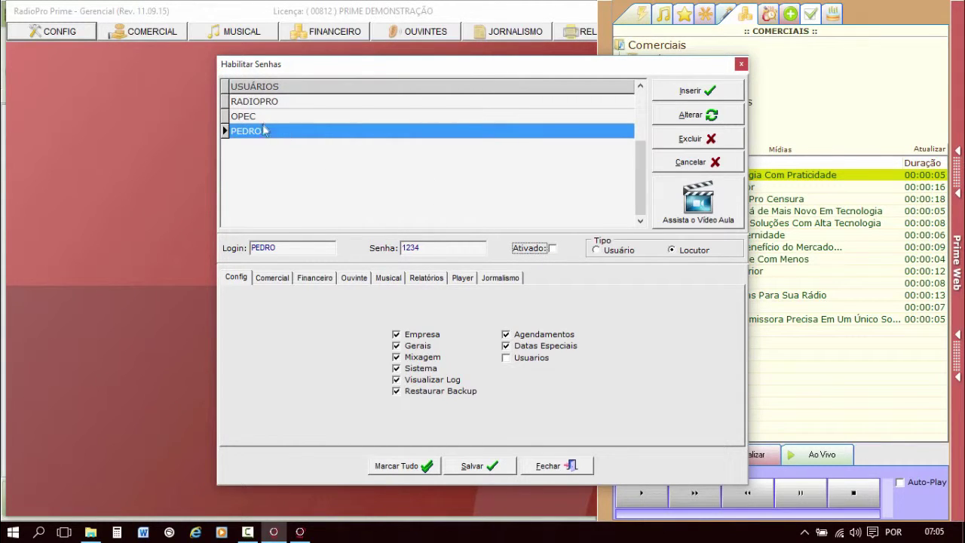
{"action": "left_click", "coordinate": [486, 466]}
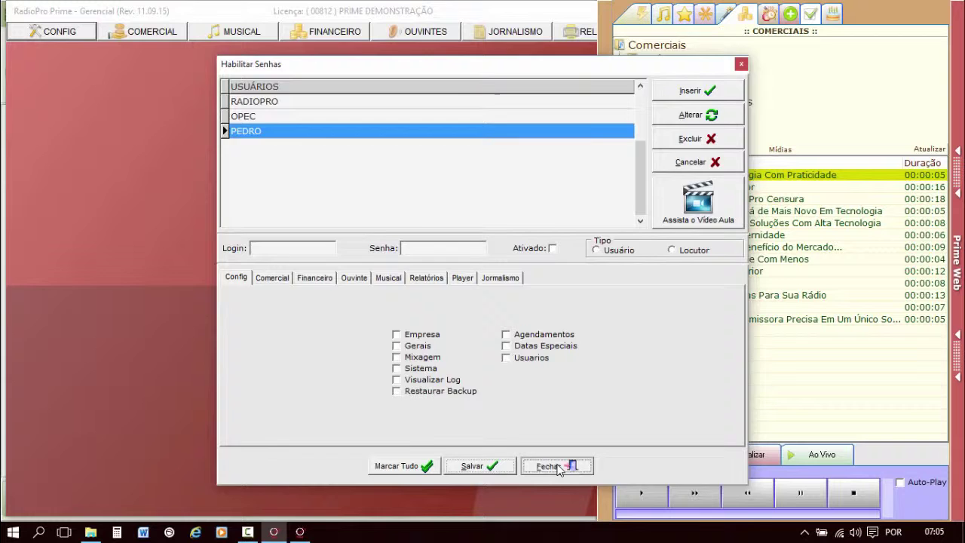
{"action": "left_click", "coordinate": [560, 466]}
{"action": "left_click", "coordinate": [299, 532]}
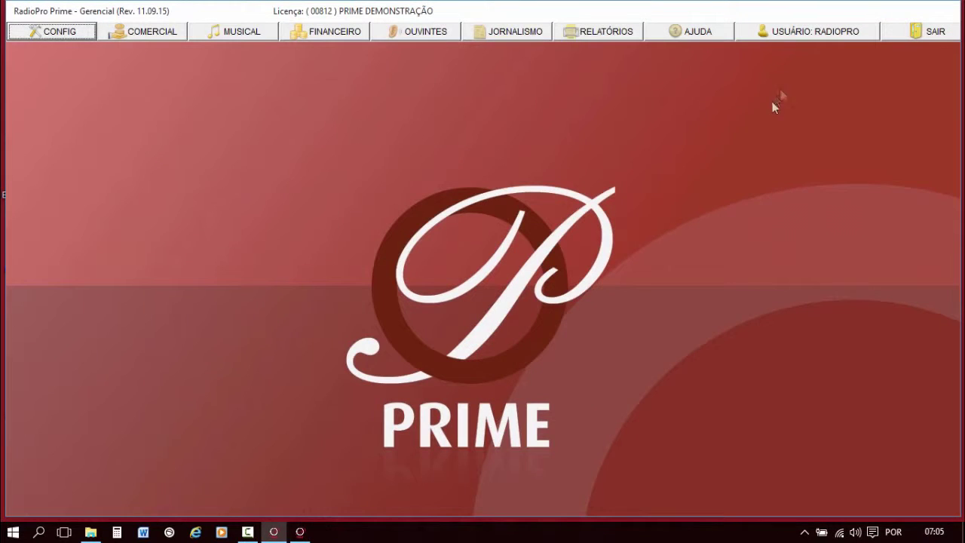
Attempt the announcer's login from USUÁRIO in the Gerencial window.
{"action": "left_click", "coordinate": [821, 32]}
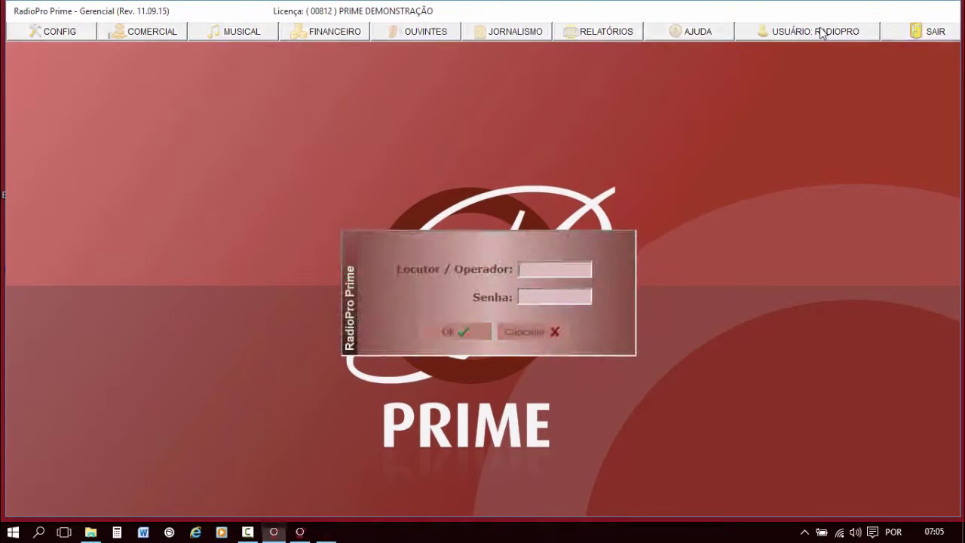
{"action": "left_click", "coordinate": [443, 333]}
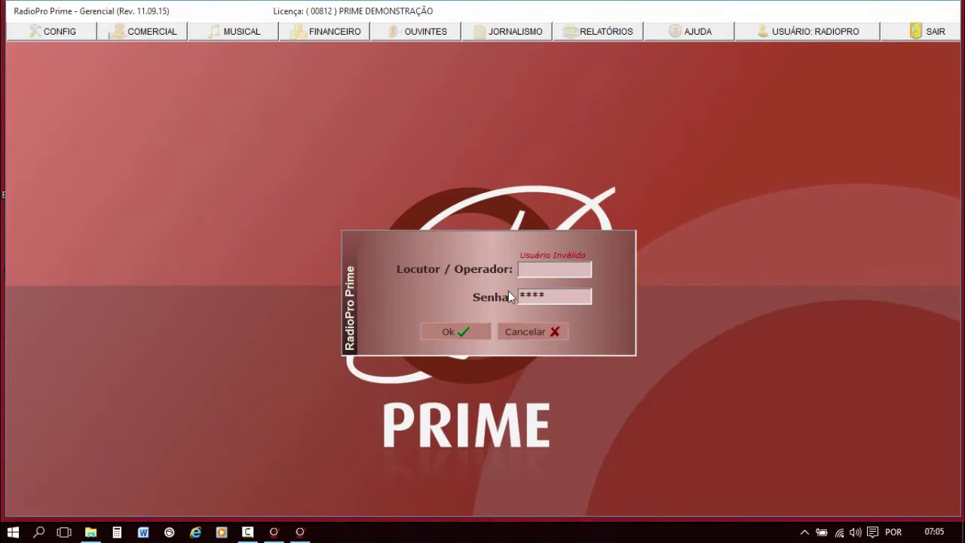
{"action": "mouse_move", "coordinate": [310, 529]}
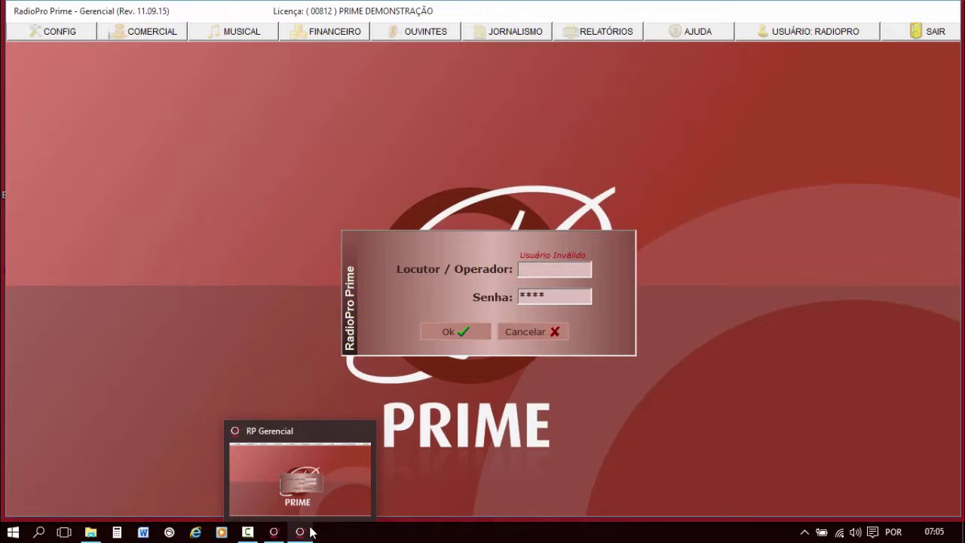
{"action": "left_click", "coordinate": [274, 531]}
Select the announcer as Locutor in the player, enter the password, and cancel the 'Usuário Inválido' rejection.
{"action": "left_click", "coordinate": [579, 15]}
{"action": "mouse_move", "coordinate": [603, 31]}
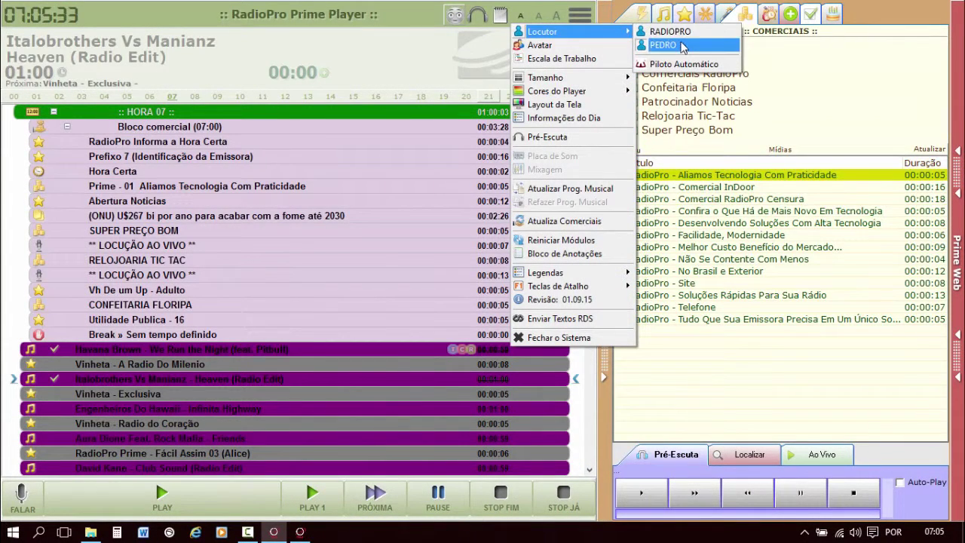
{"action": "left_click", "coordinate": [682, 45]}
{"action": "type", "text": "****"}
{"action": "left_click", "coordinate": [273, 301]}
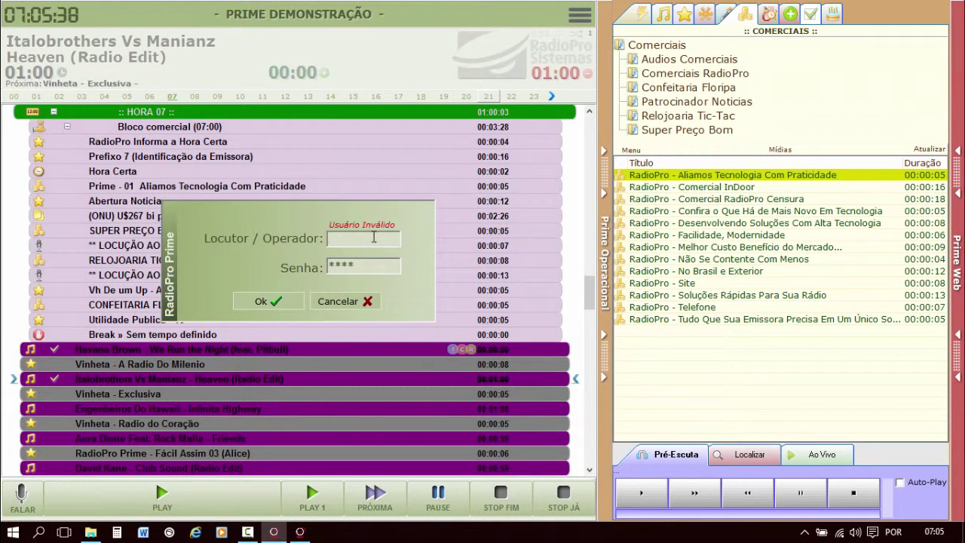
{"action": "left_click", "coordinate": [343, 303]}
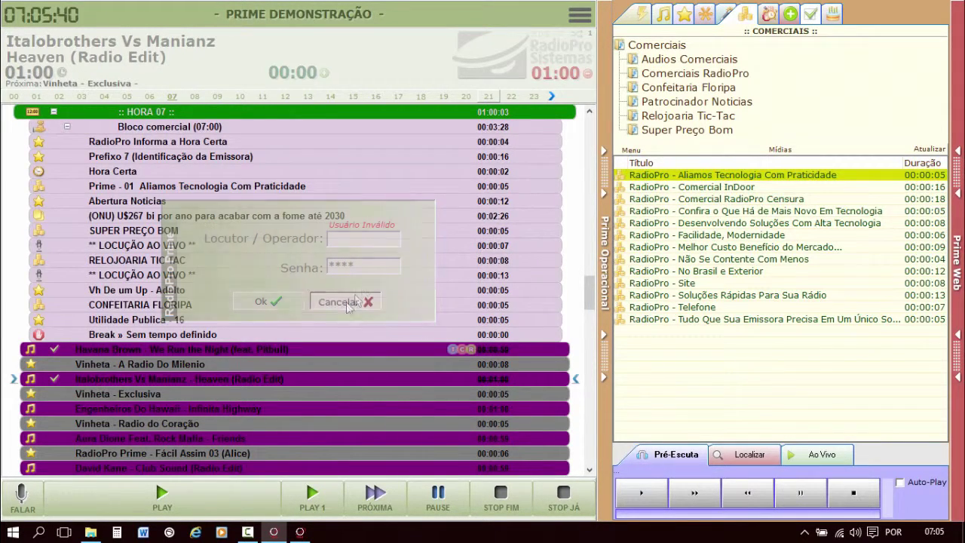